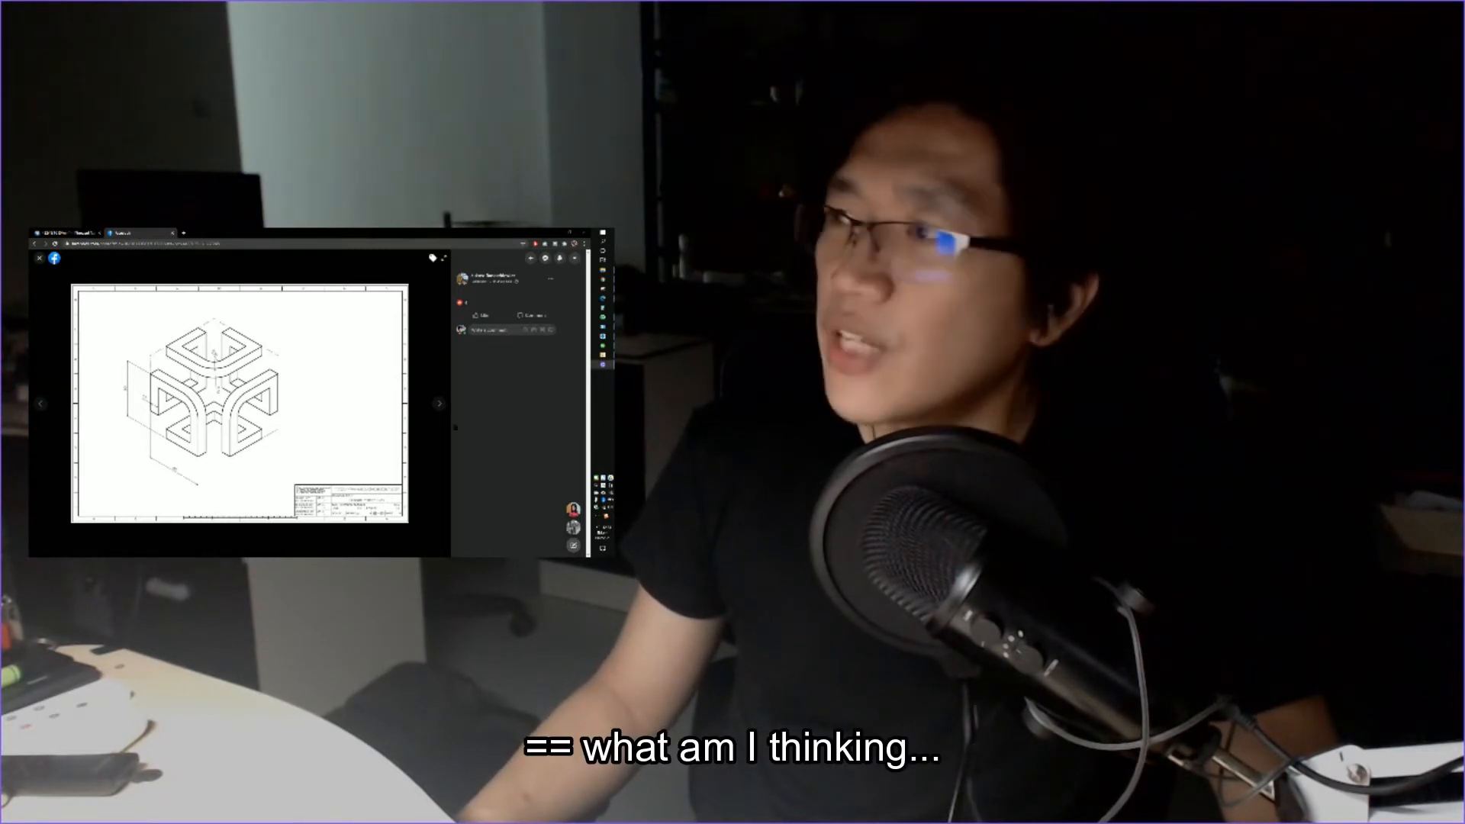
Step: Switch to Fusion 360 and start a new sketch on the front plane
{"action": "left_click", "coordinate": [603, 355]}
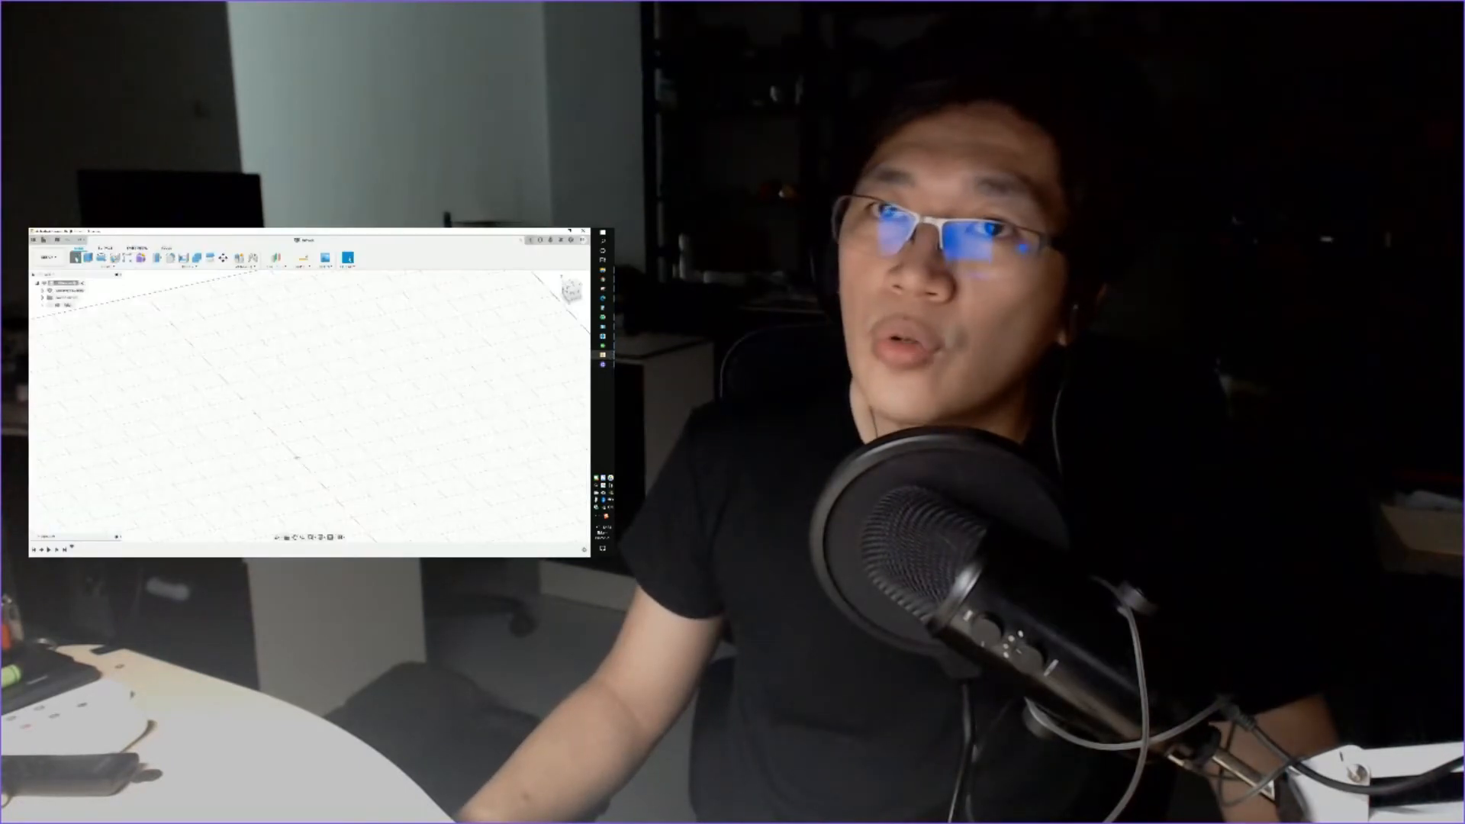
{"action": "left_click", "coordinate": [87, 258]}
{"action": "left_click", "coordinate": [309, 450]}
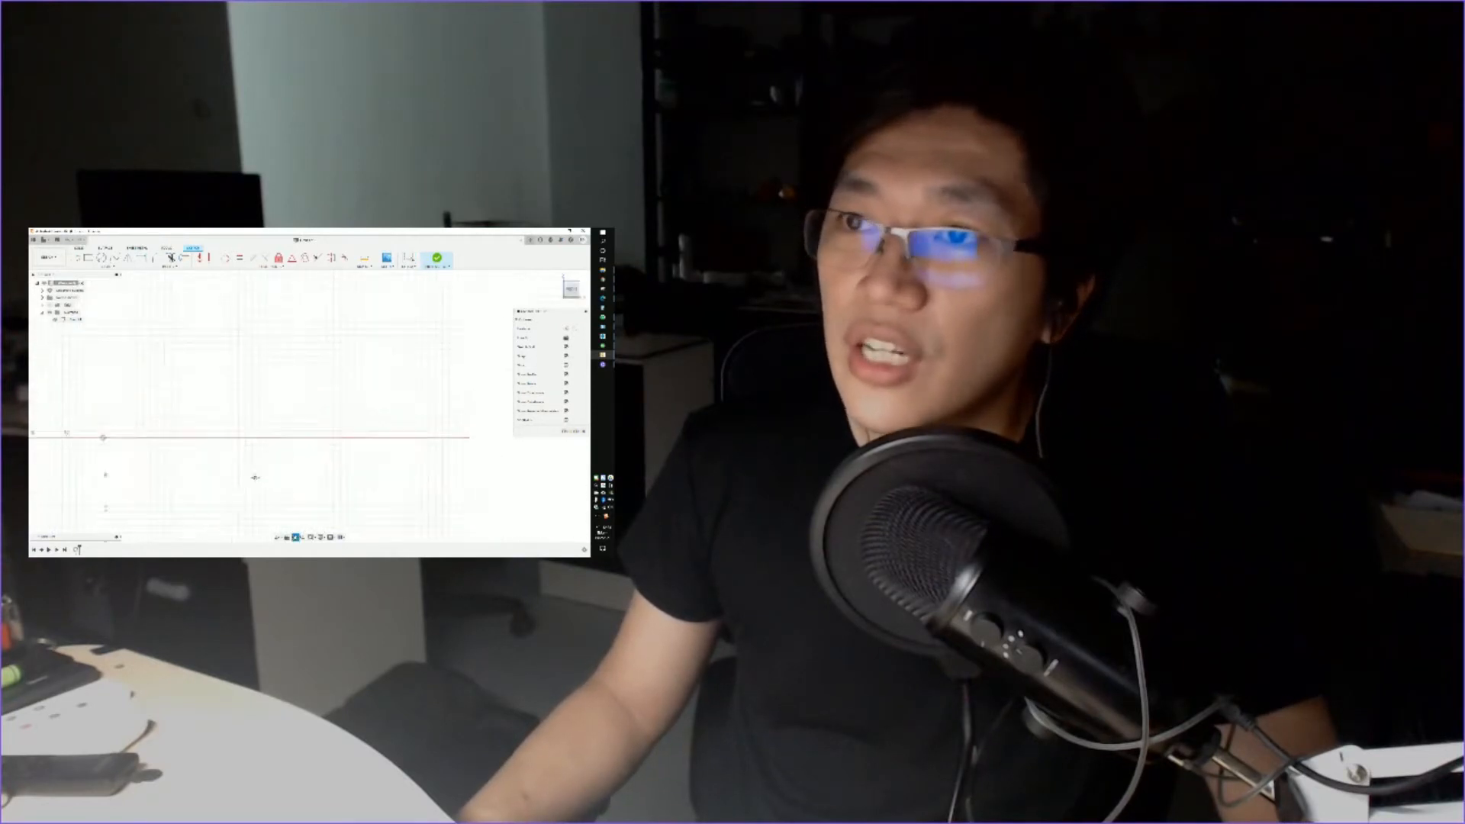
Step: Draw an 80 by 80 mm square with its lower-left corner at the origin
{"action": "key", "text": "l"}
{"action": "left_click", "coordinate": [185, 485]}
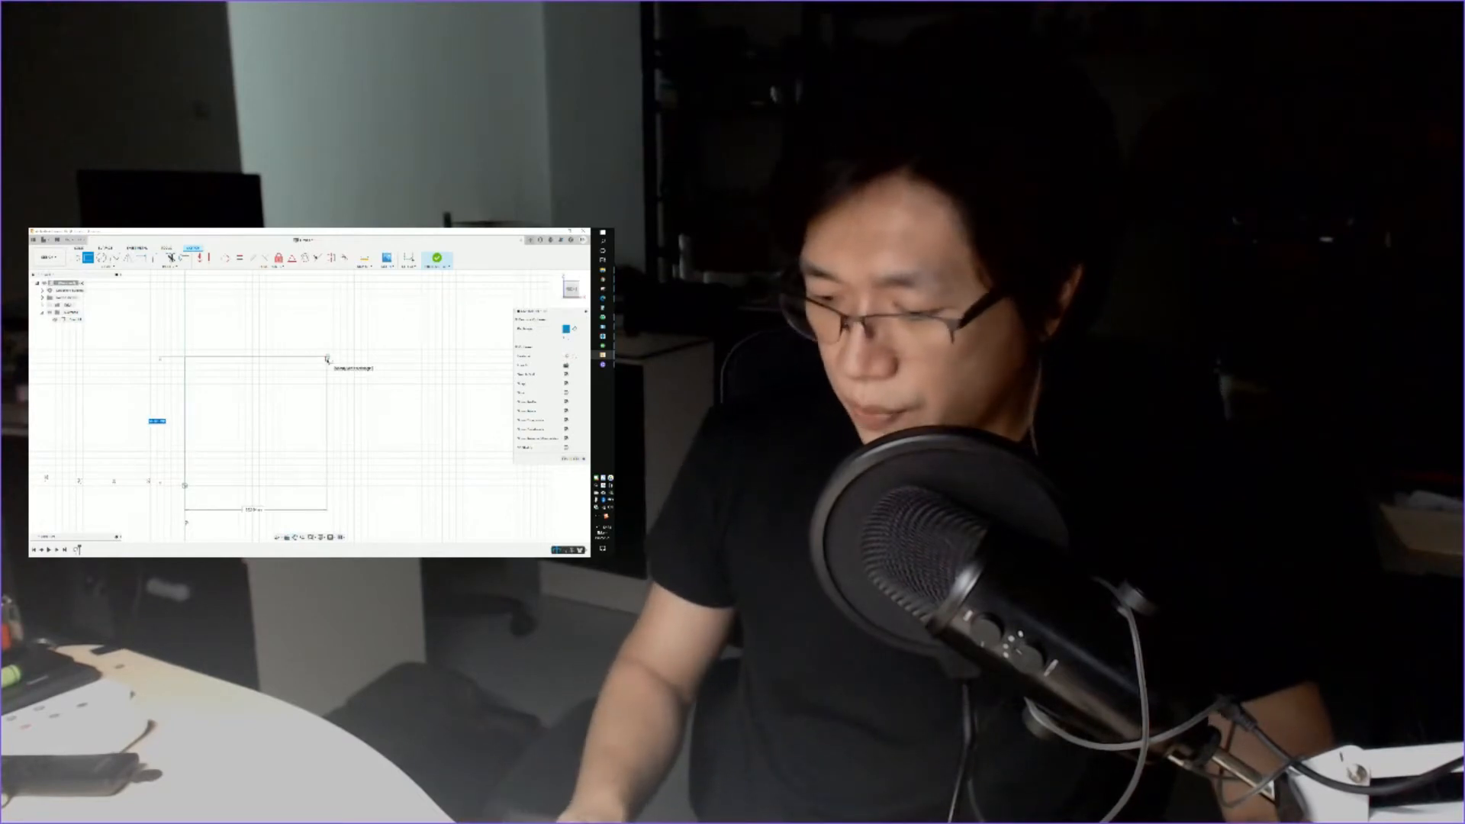
{"action": "type", "text": "30"}
{"action": "key", "text": "Tab"}
{"action": "type", "text": "30"}
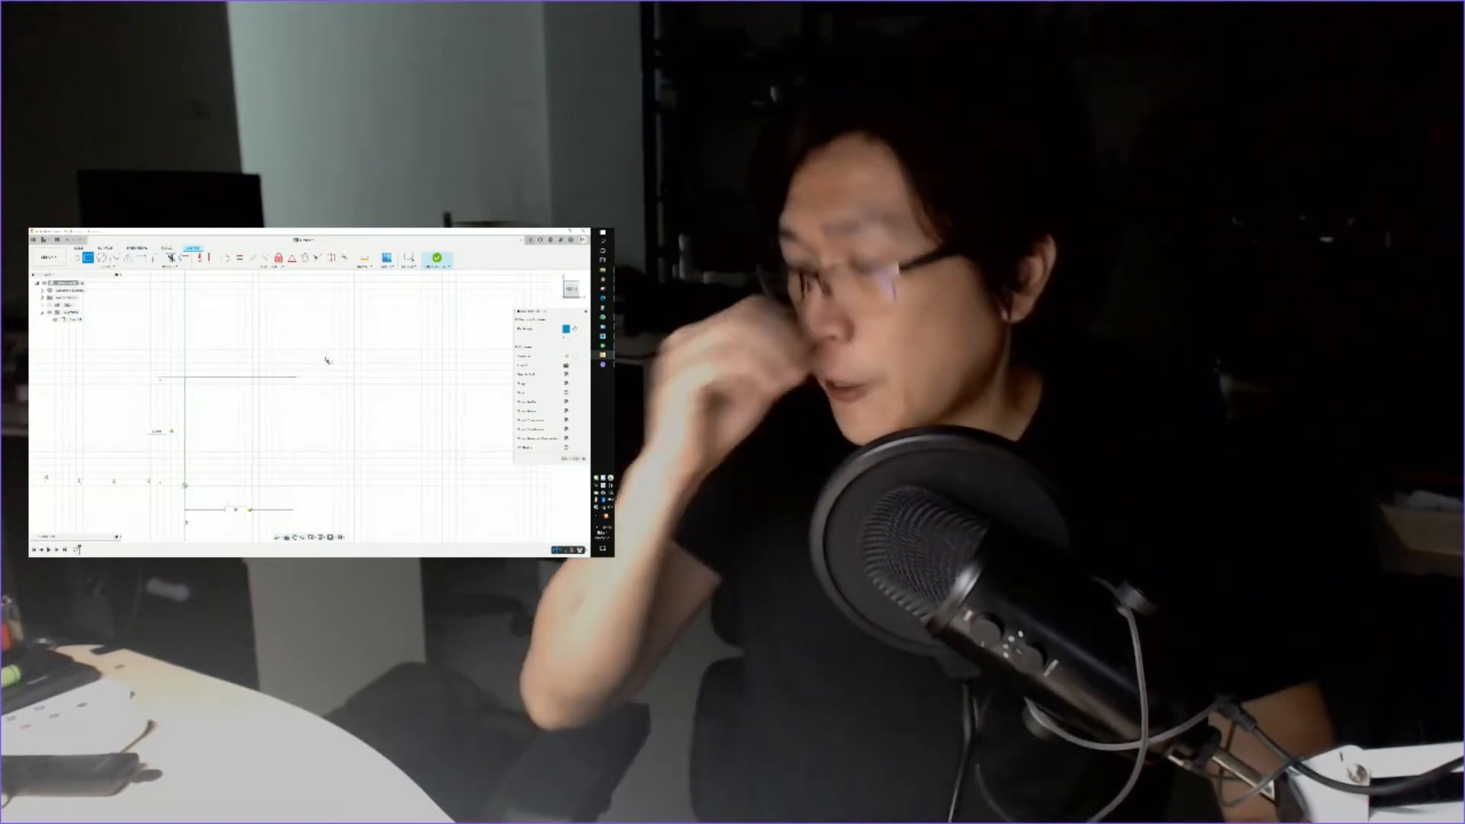
{"action": "key", "text": "Return"}
{"action": "key", "text": "Escape"}
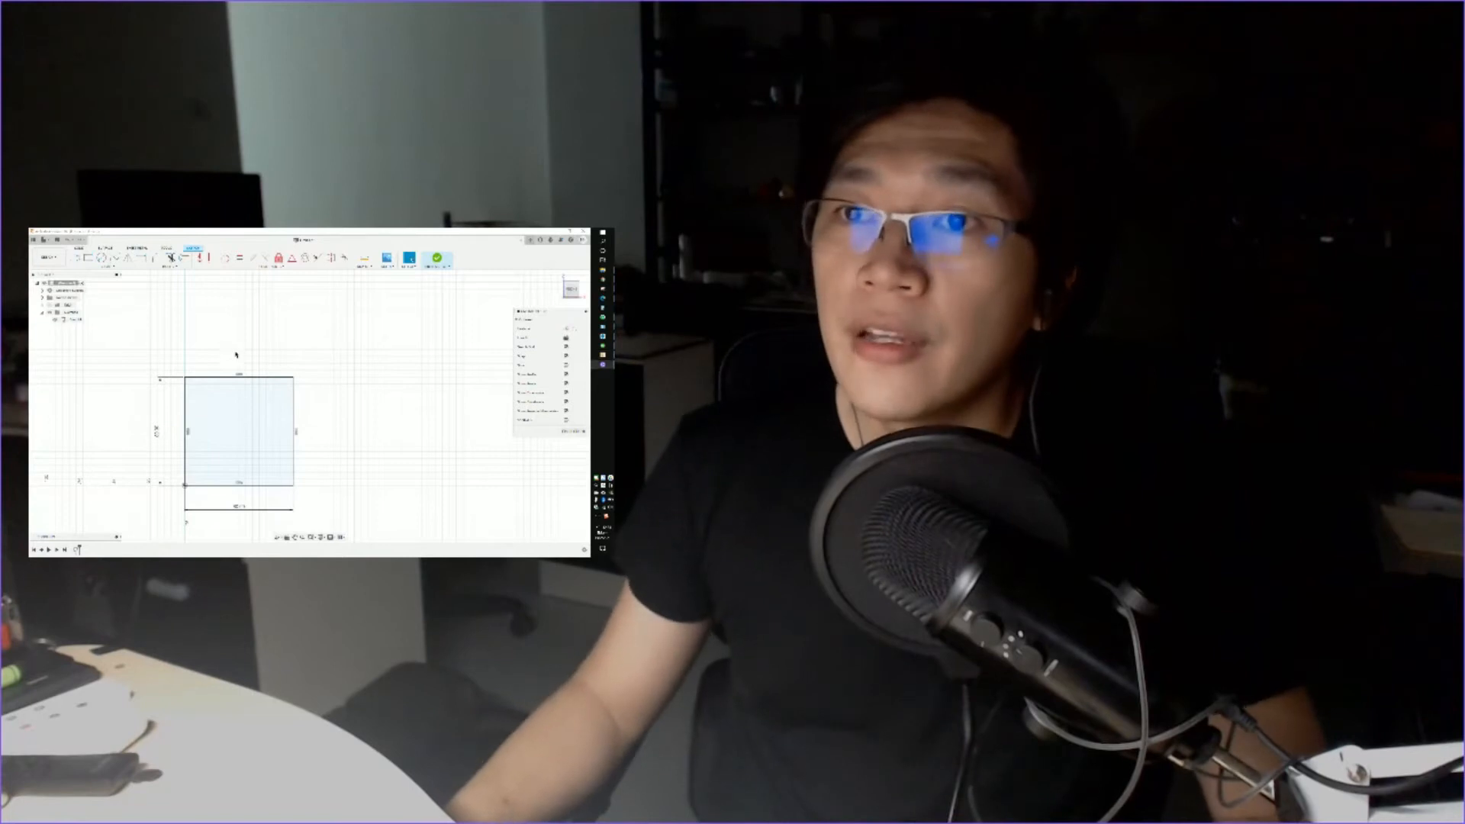
Step: Check the reference drawing in the browser, and draw a 20 by 20 mm square from the origin inside the 80 mm square
{"action": "key", "text": "alt+Tab"}
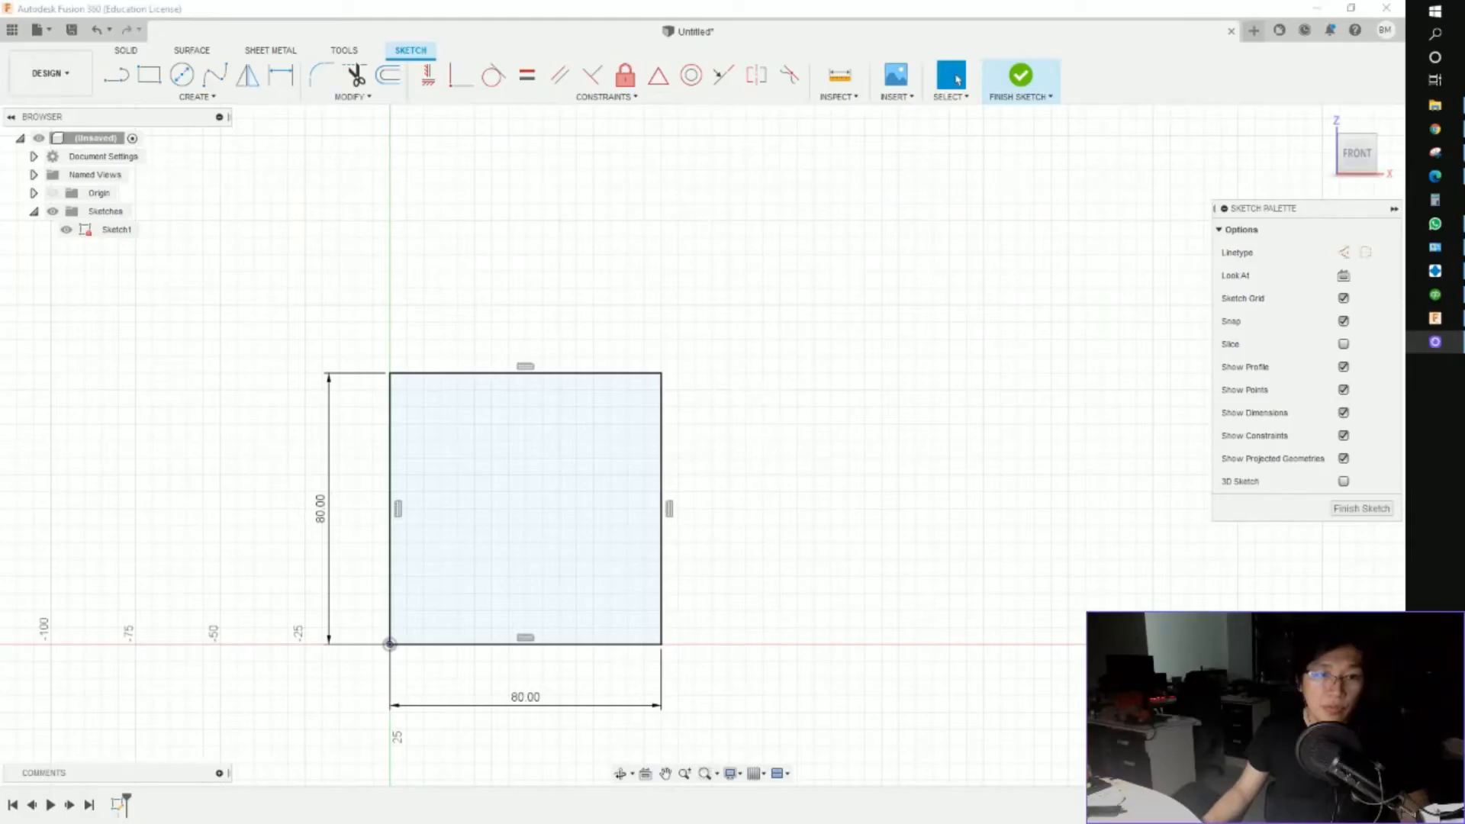
{"action": "left_click", "coordinate": [509, 362]}
{"action": "key", "text": "alt+Tab"}
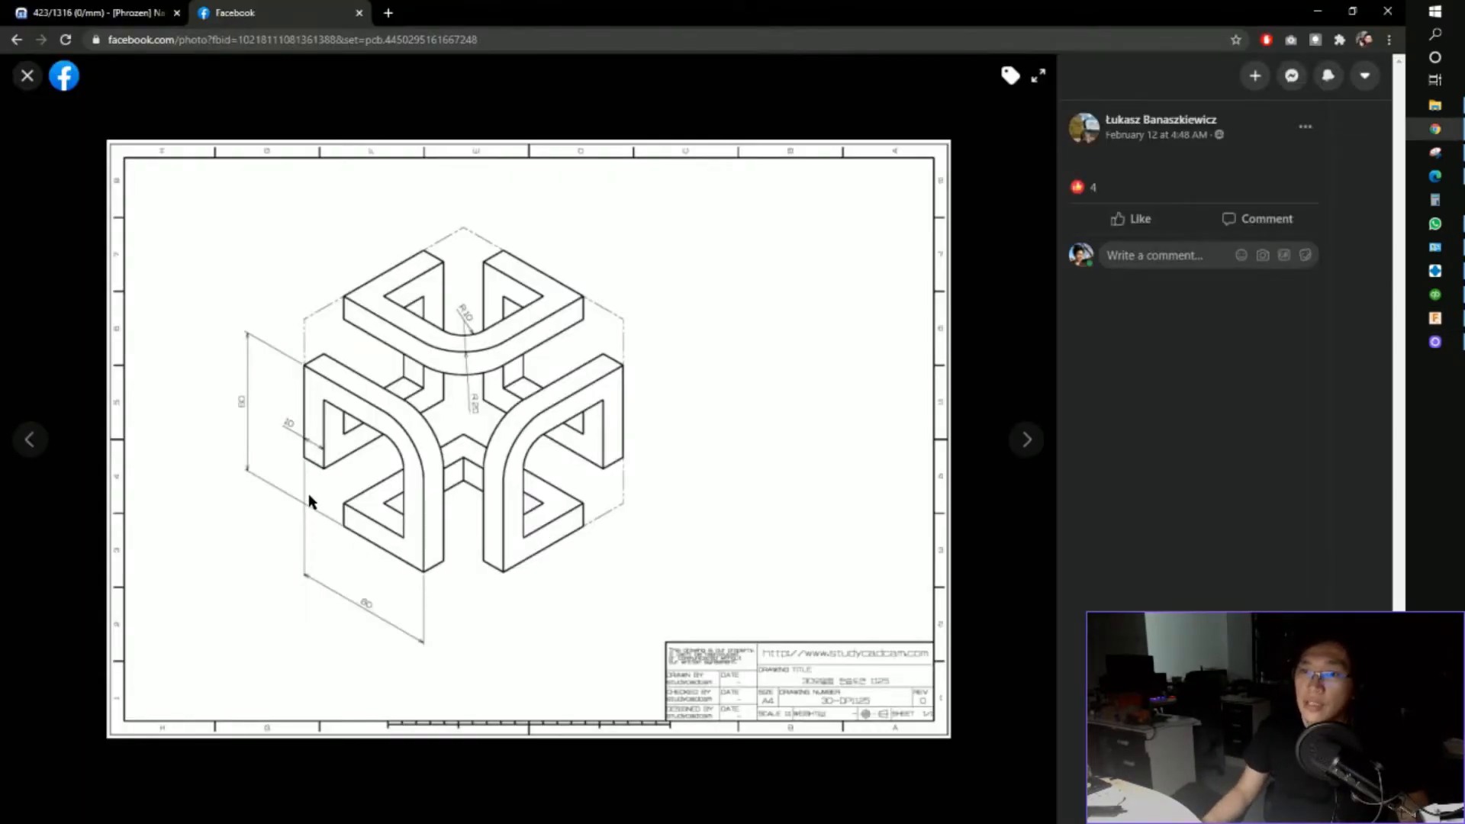
{"action": "key", "text": "alt+Tab"}
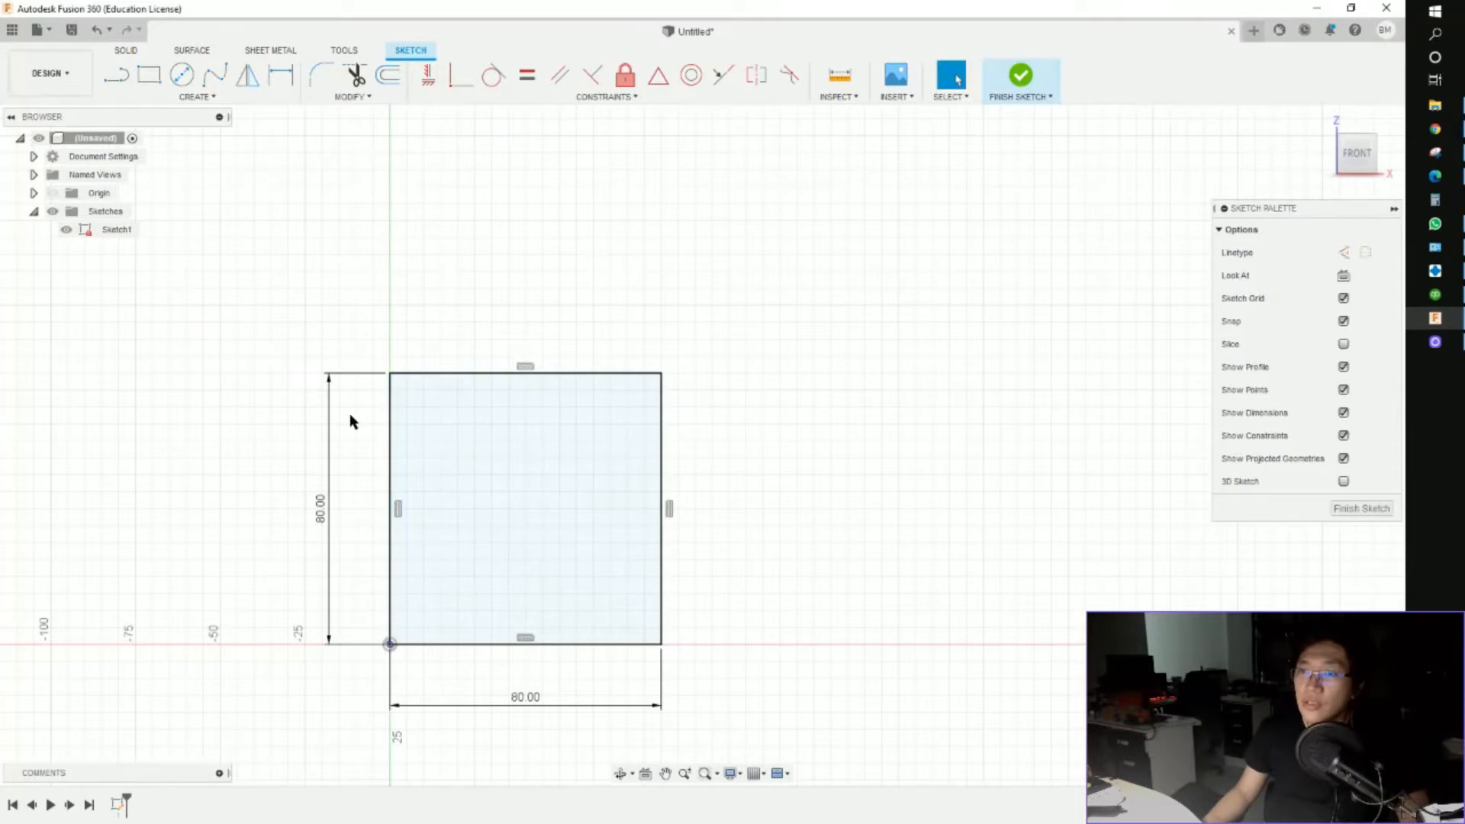
{"action": "key", "text": "r"}
{"action": "left_click", "coordinate": [390, 644]}
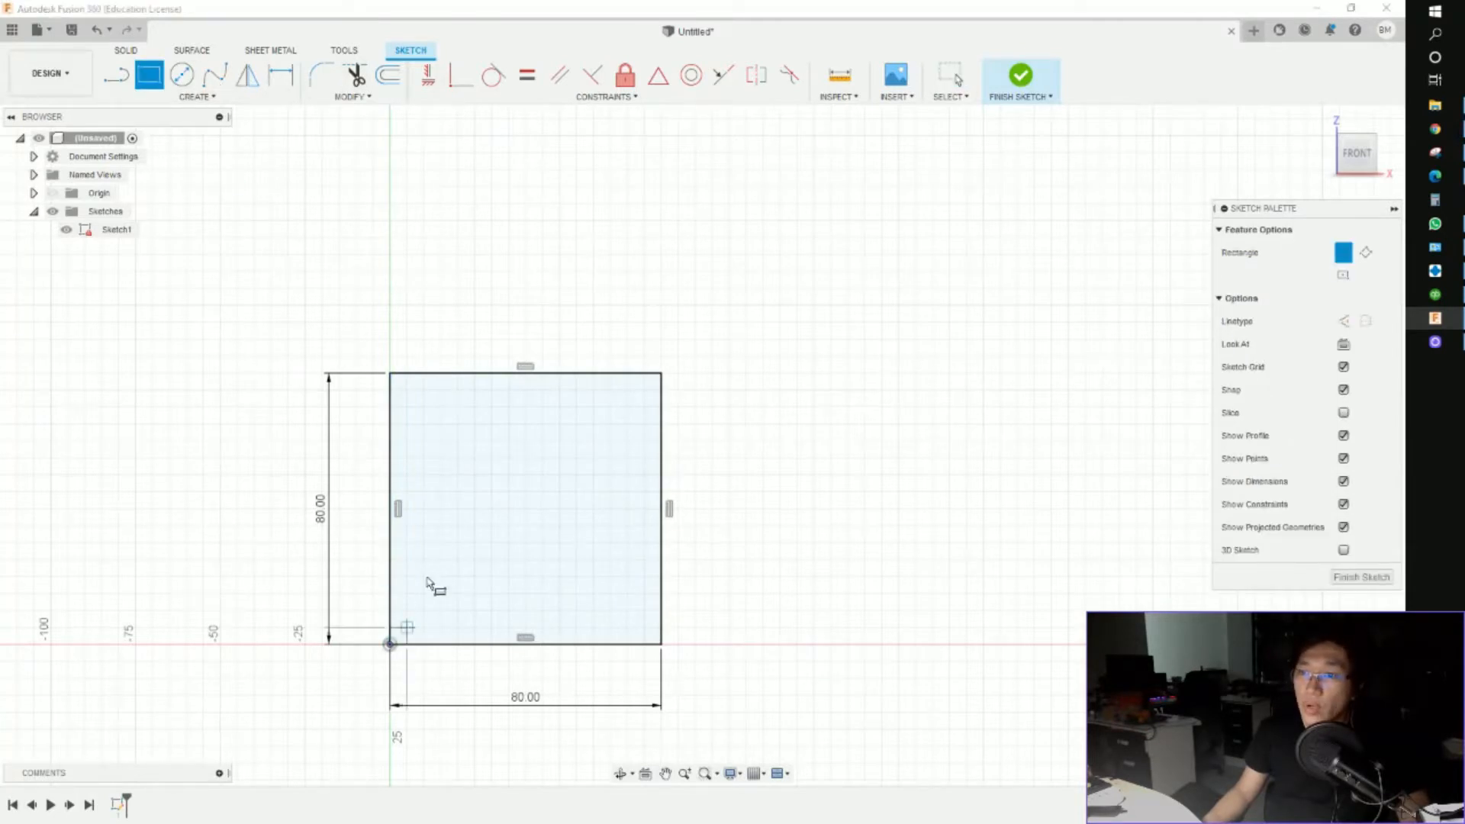
{"action": "type", "text": "20"}
{"action": "key", "text": "Tab"}
{"action": "type", "text": "20"}
{"action": "key", "text": "Return"}
Step: Try to offset the 80 mm square inward by 10 mm, compare it with the reference drawing, and undo the offset
{"action": "key", "text": "alt+Tab"}
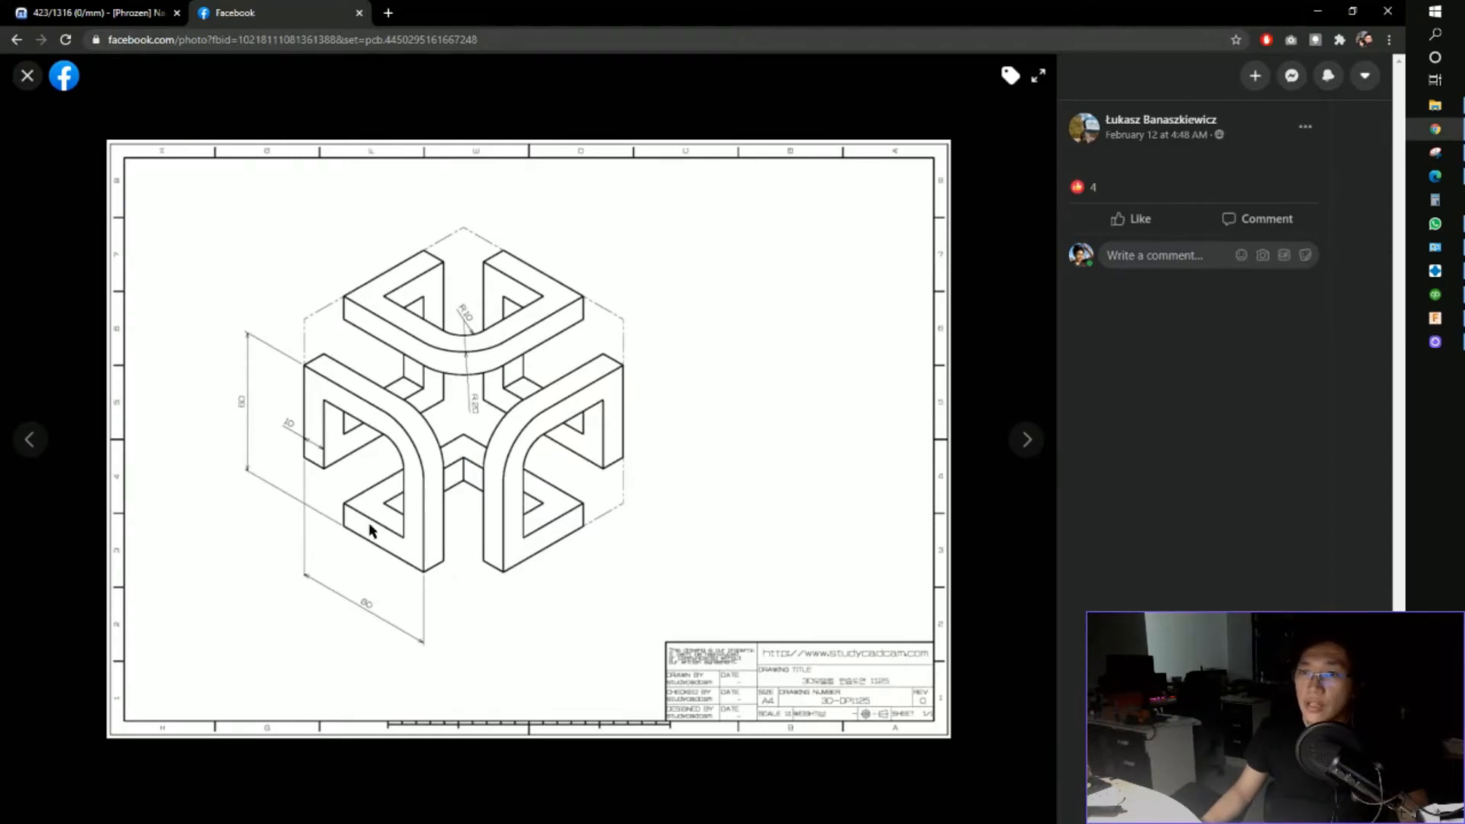
{"action": "key", "text": "alt+Tab"}
{"action": "double_click", "coordinate": [559, 374]}
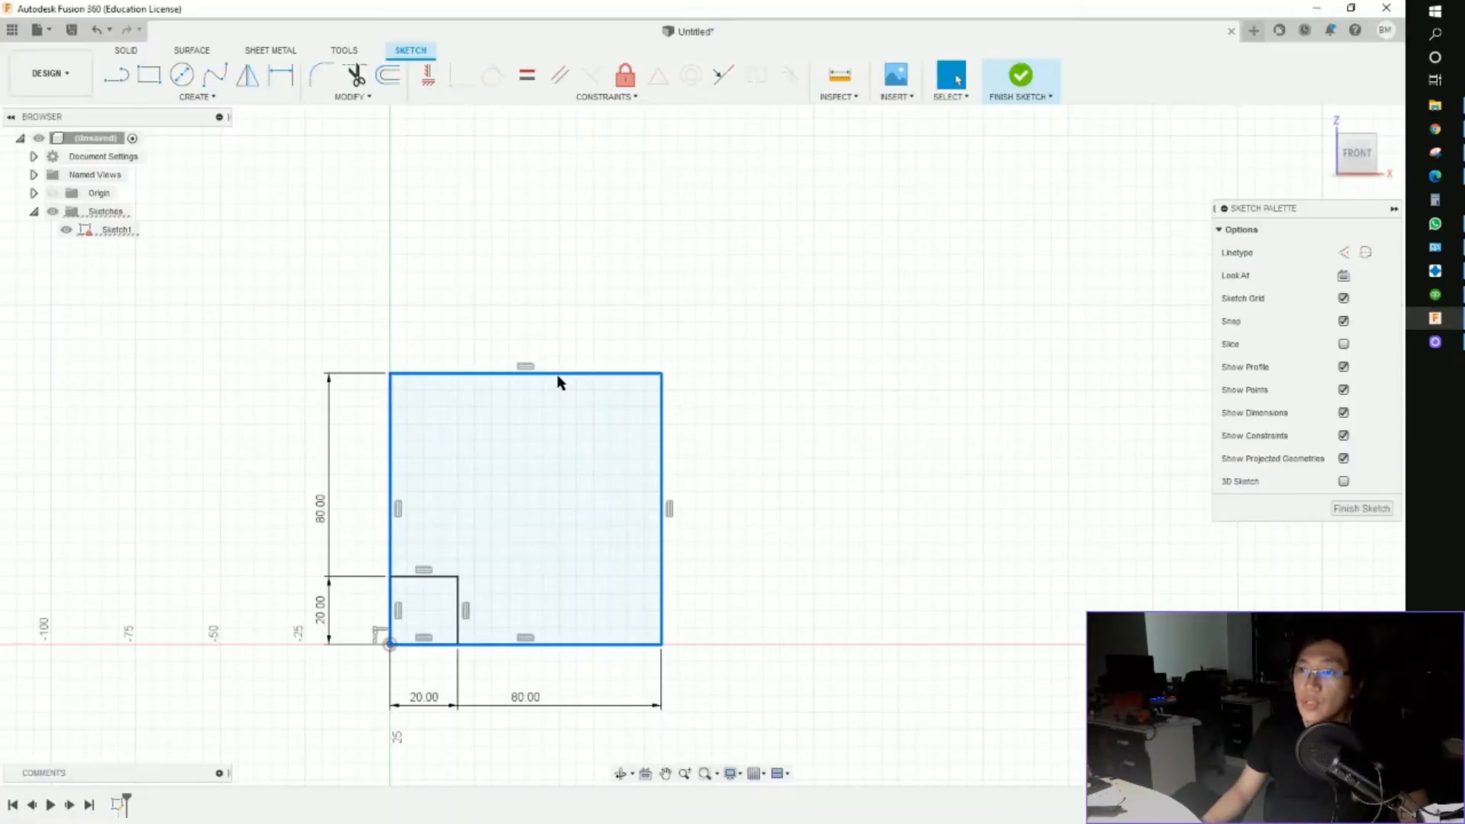
{"action": "left_click", "coordinate": [390, 83]}
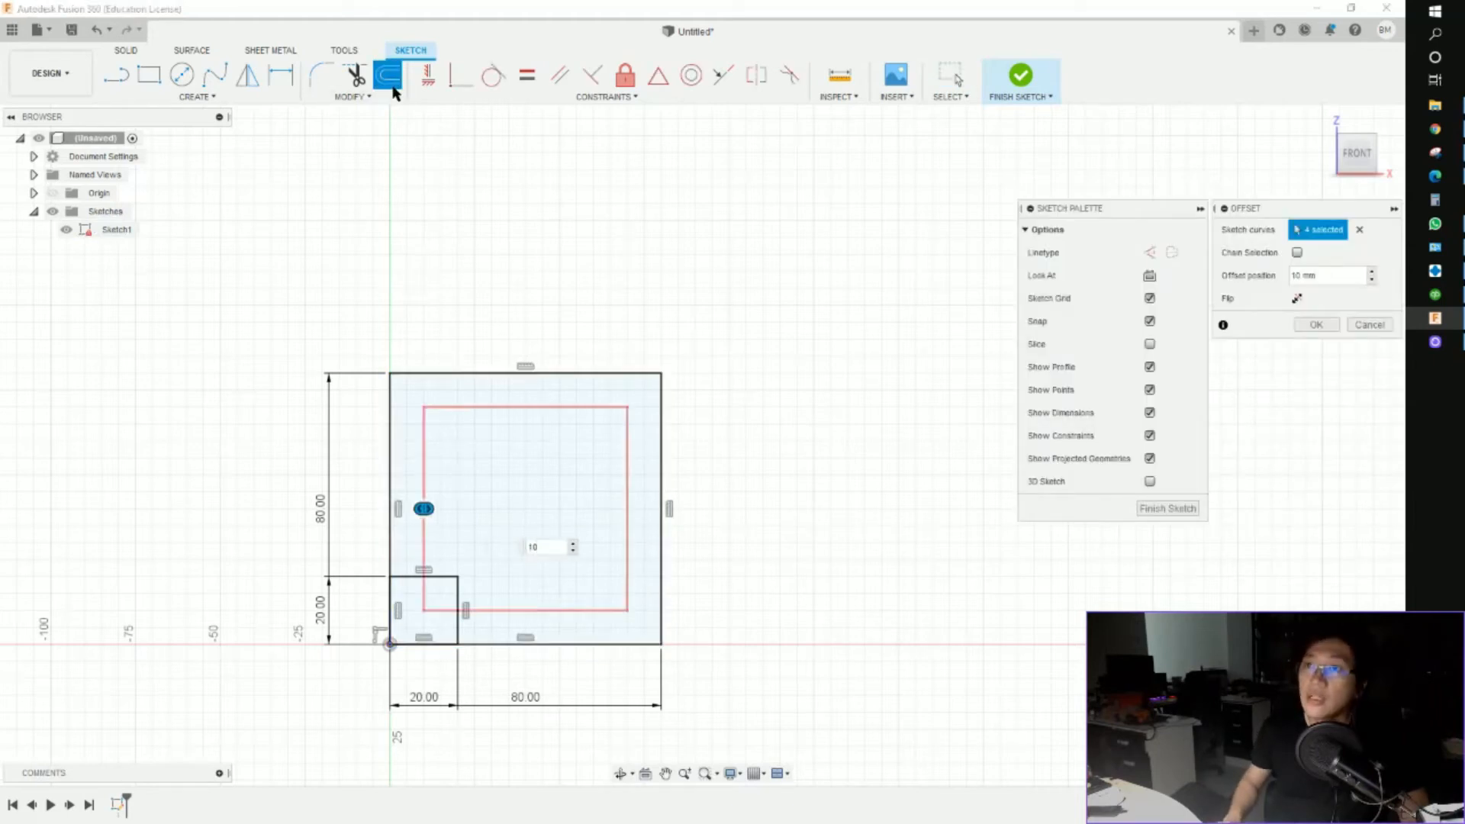
{"action": "key", "text": "Return"}
{"action": "key", "text": "alt+Tab"}
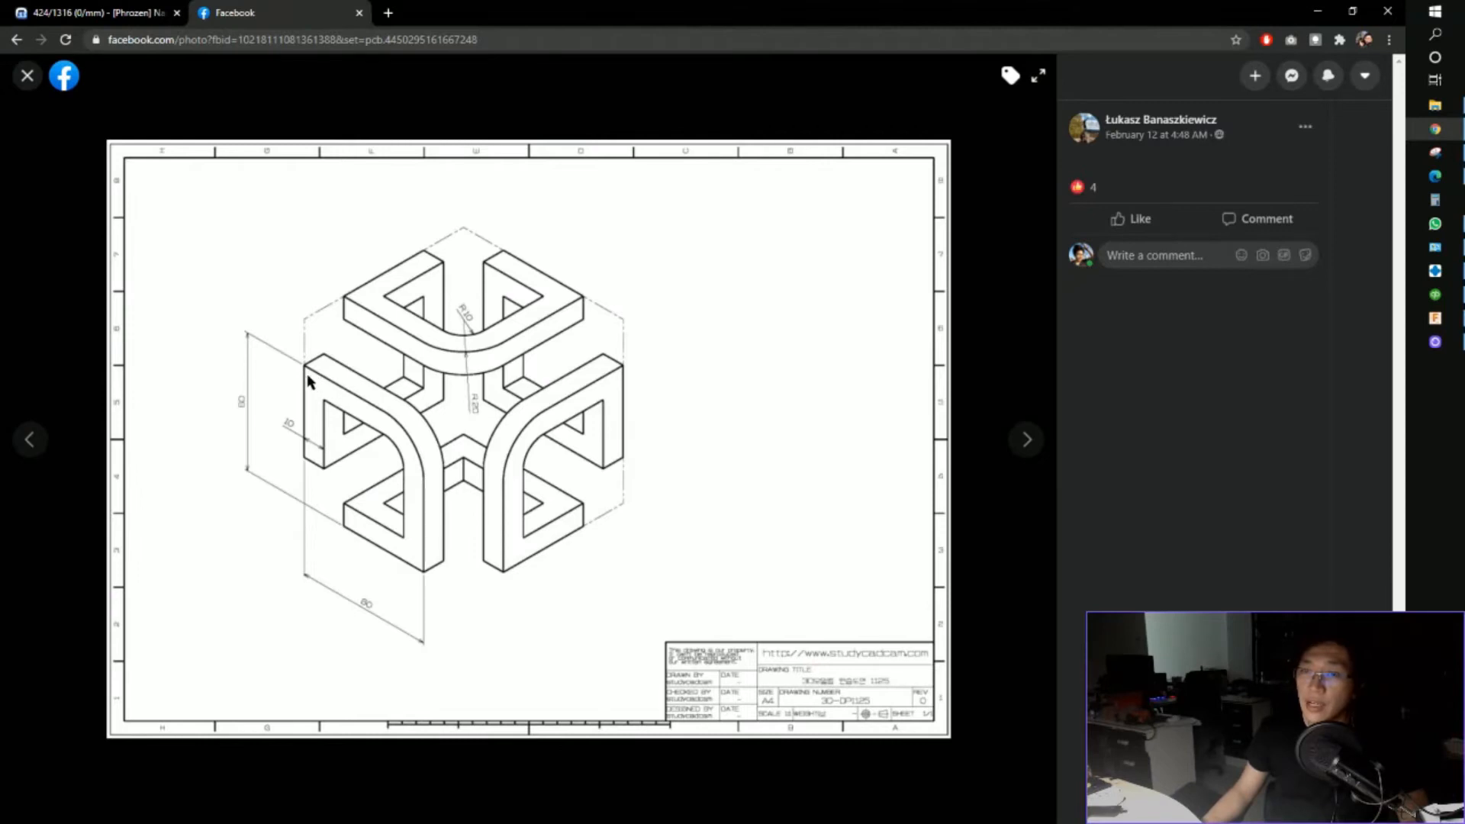
{"action": "key", "text": "alt+Tab"}
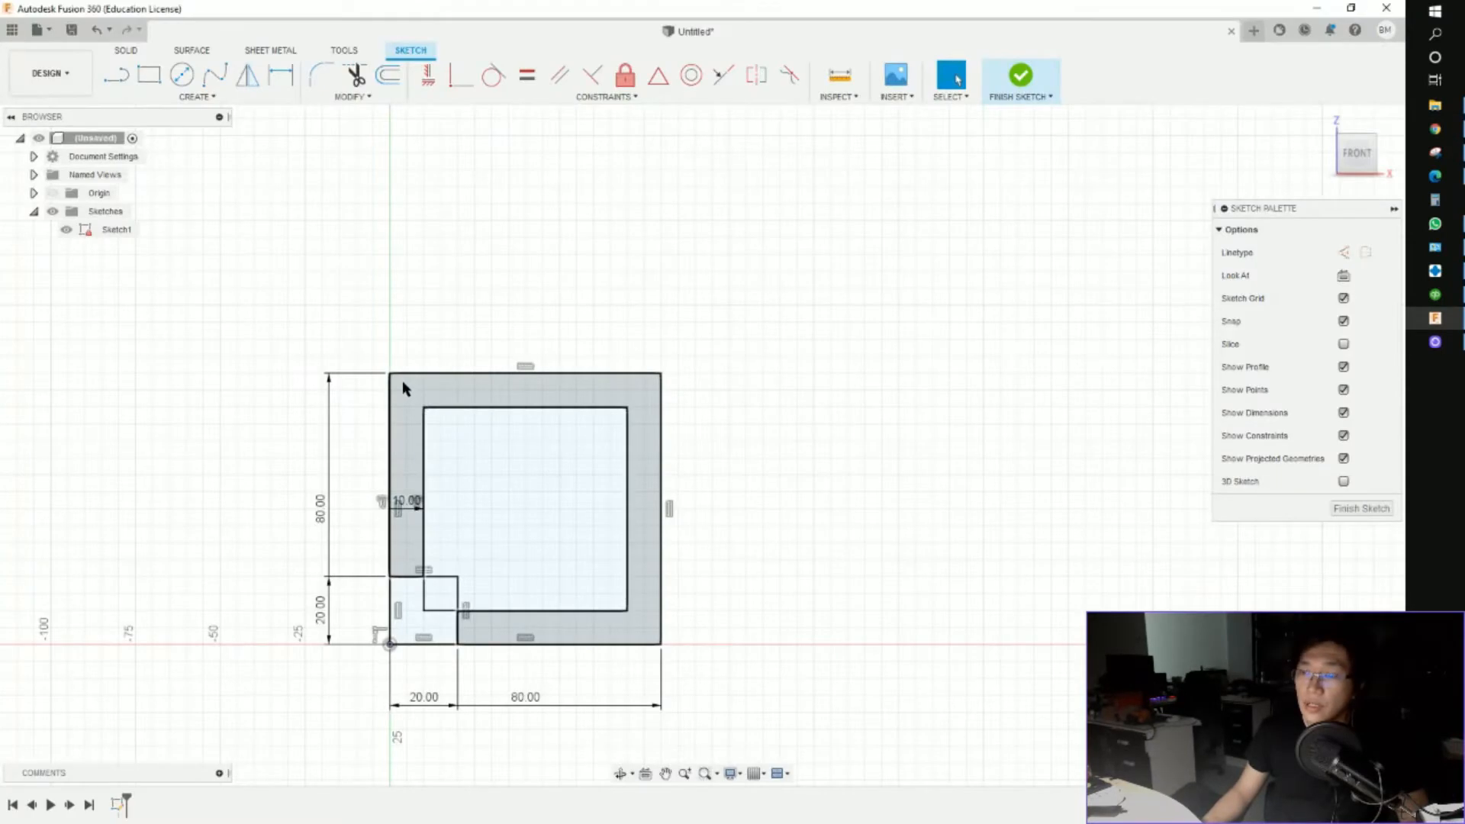
{"action": "key", "text": "alt+Tab"}
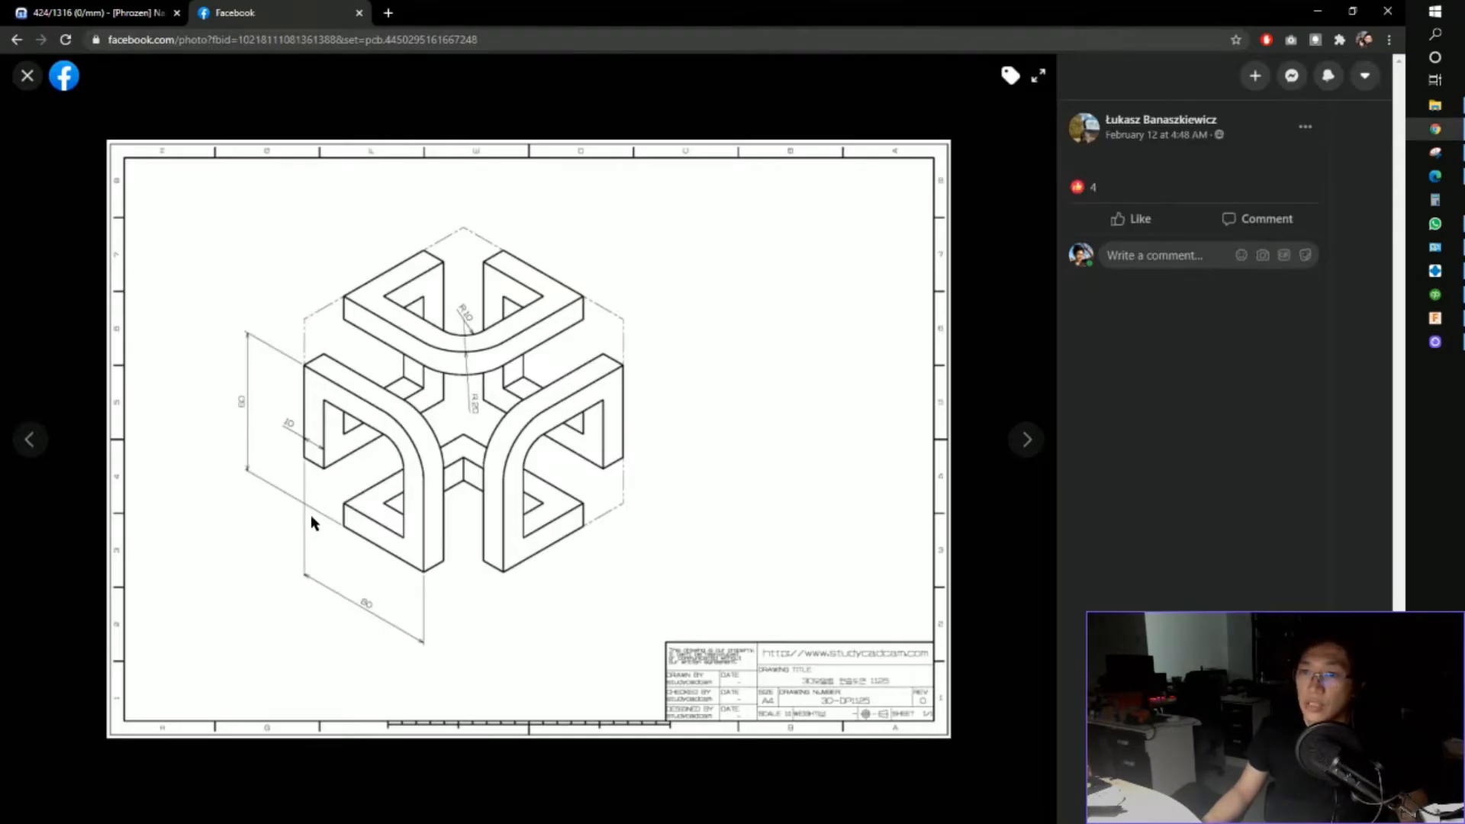
{"action": "key", "text": "alt+Tab"}
{"action": "key", "text": "ctrl+z"}
Step: Convert the outline of the 80 mm square to construction lines
{"action": "left_click", "coordinate": [556, 644]}
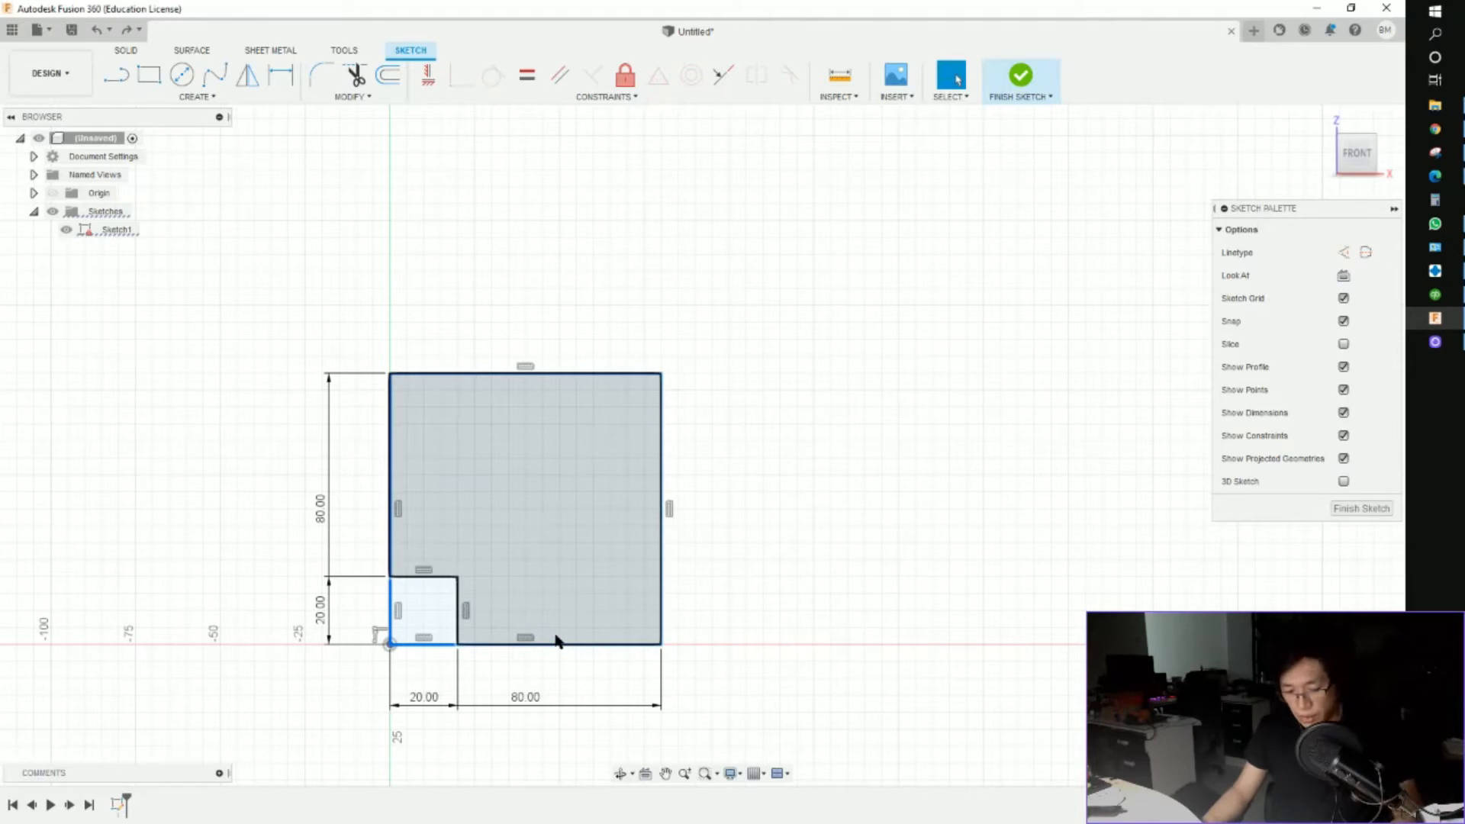
{"action": "key", "text": "x"}
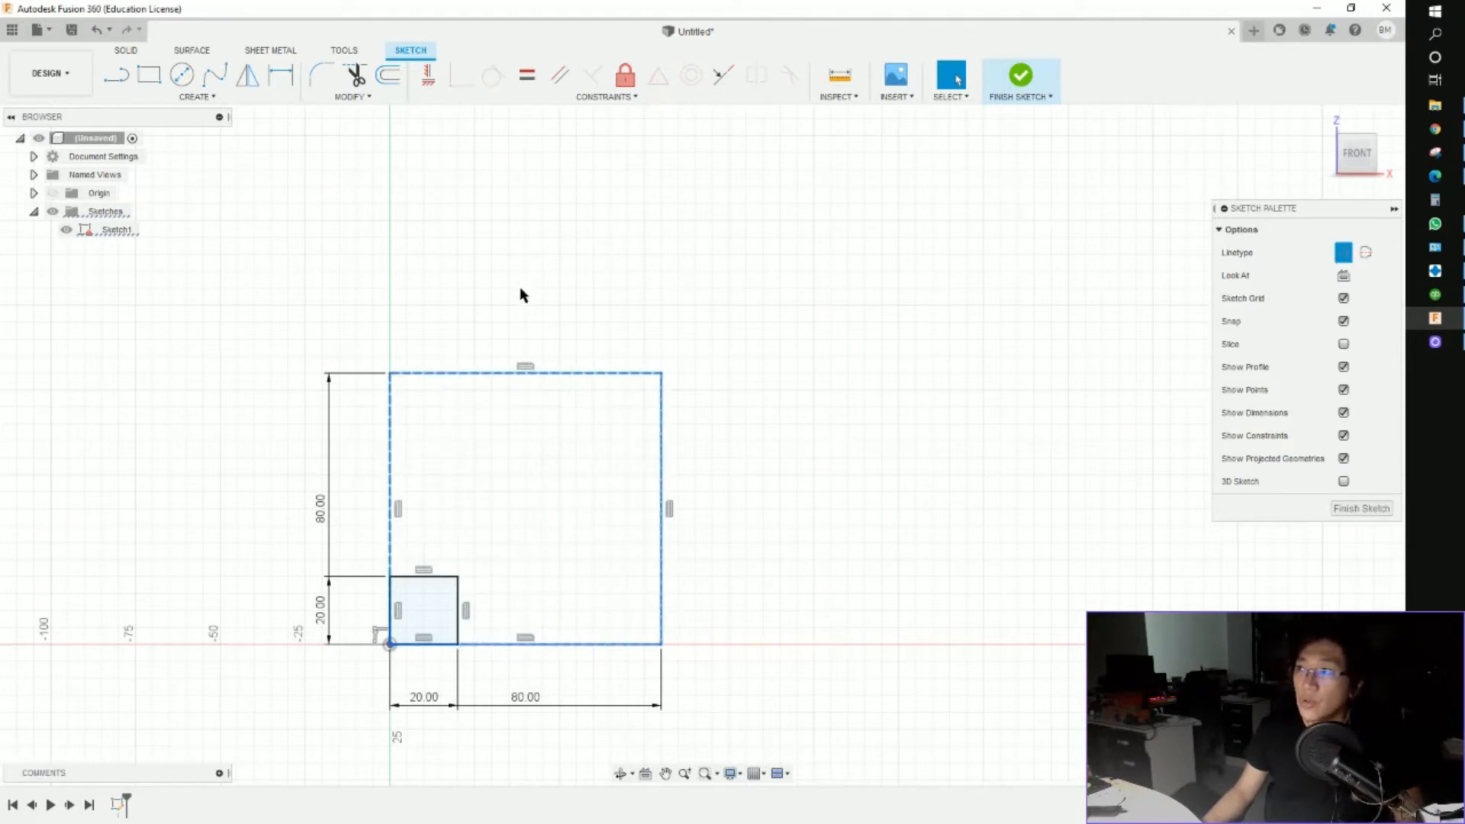
{"action": "left_click", "coordinate": [551, 285]}
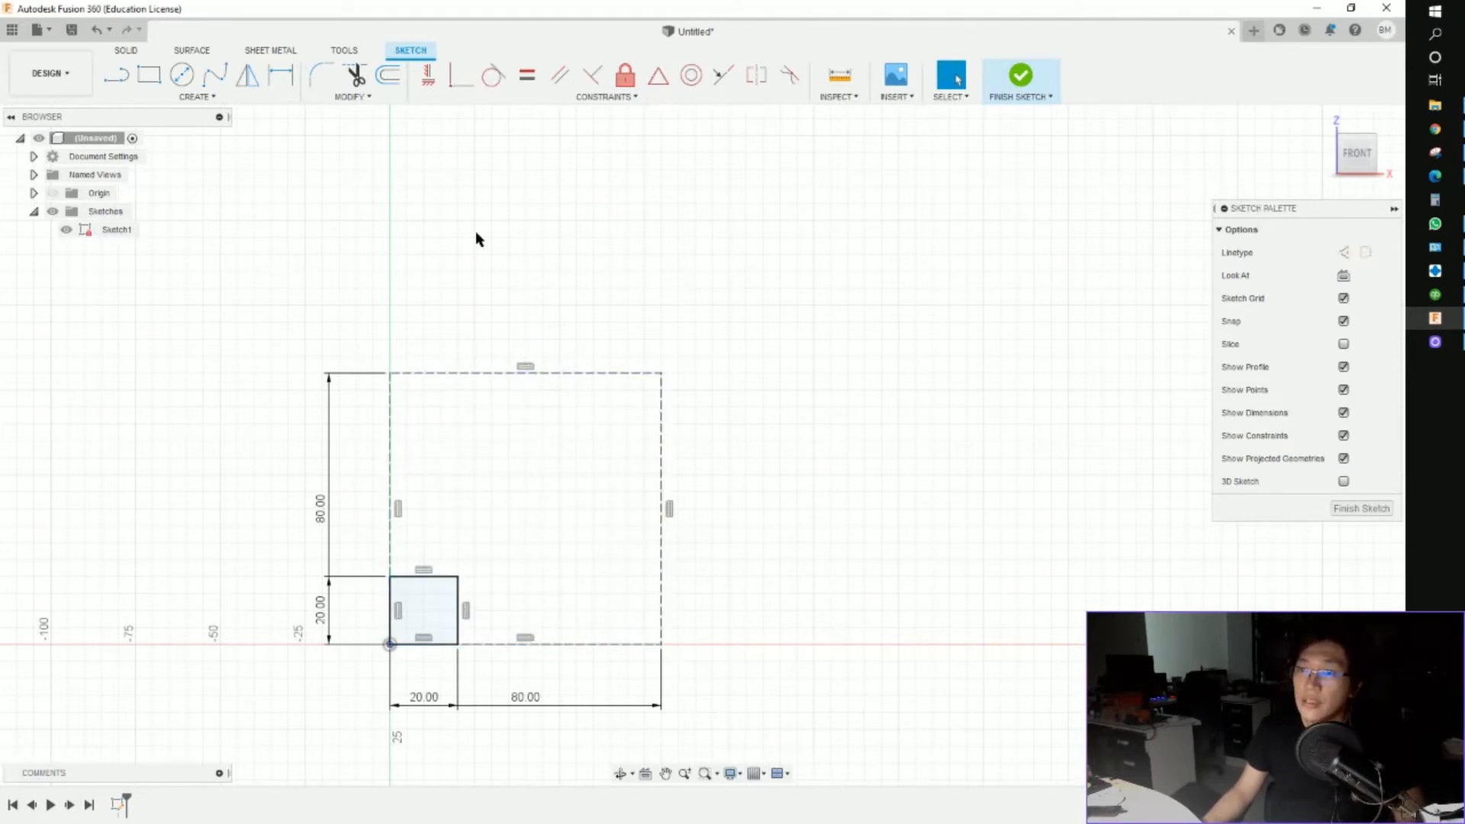
Step: Draw a 60 by 60 mm square from the origin inside the construction square
{"action": "left_click", "coordinate": [148, 74]}
{"action": "left_click", "coordinate": [390, 645]}
{"action": "type", "text": "60"}
{"action": "key", "text": "Tab"}
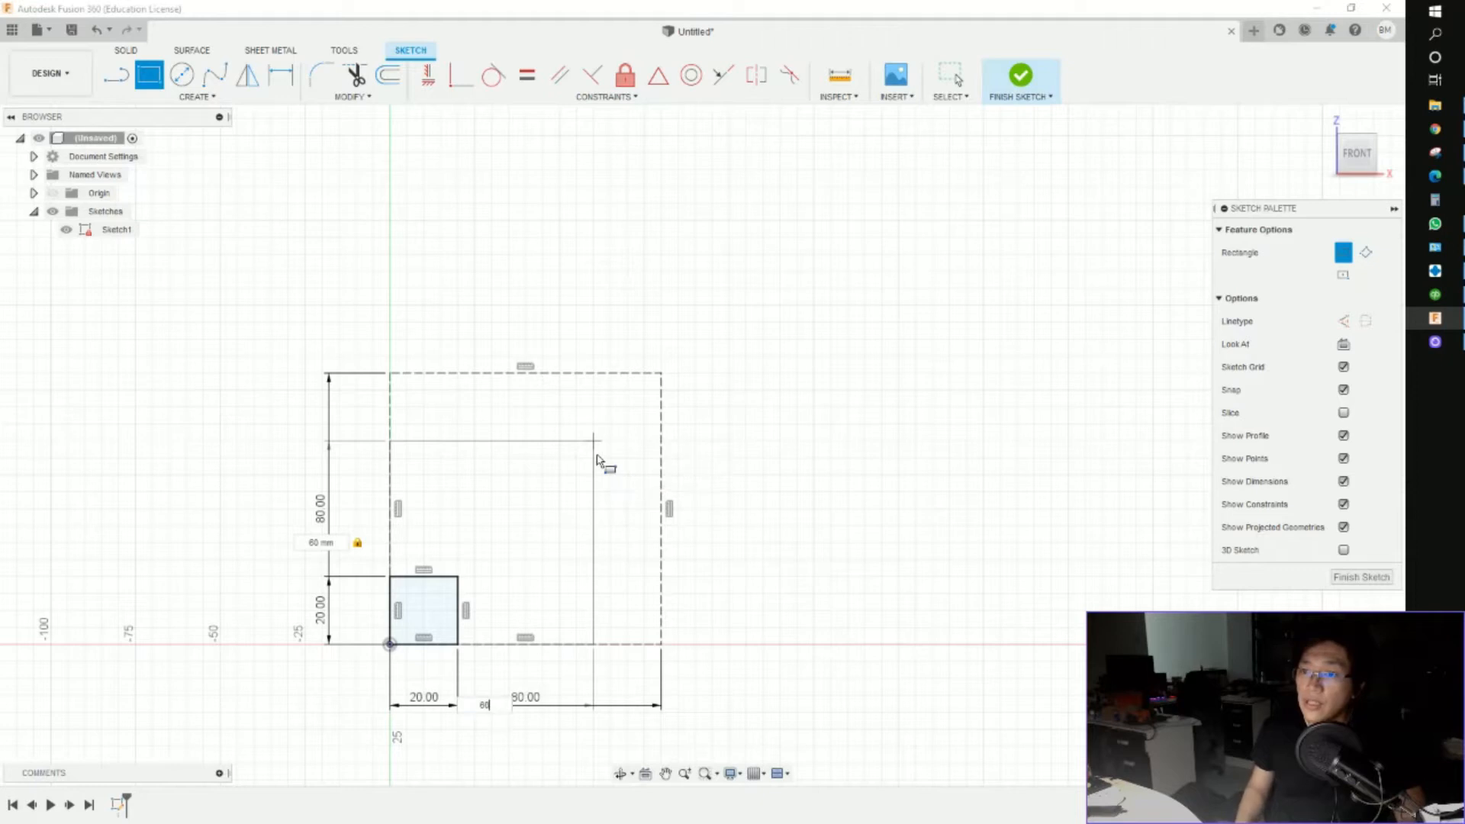
{"action": "key", "text": "Return"}
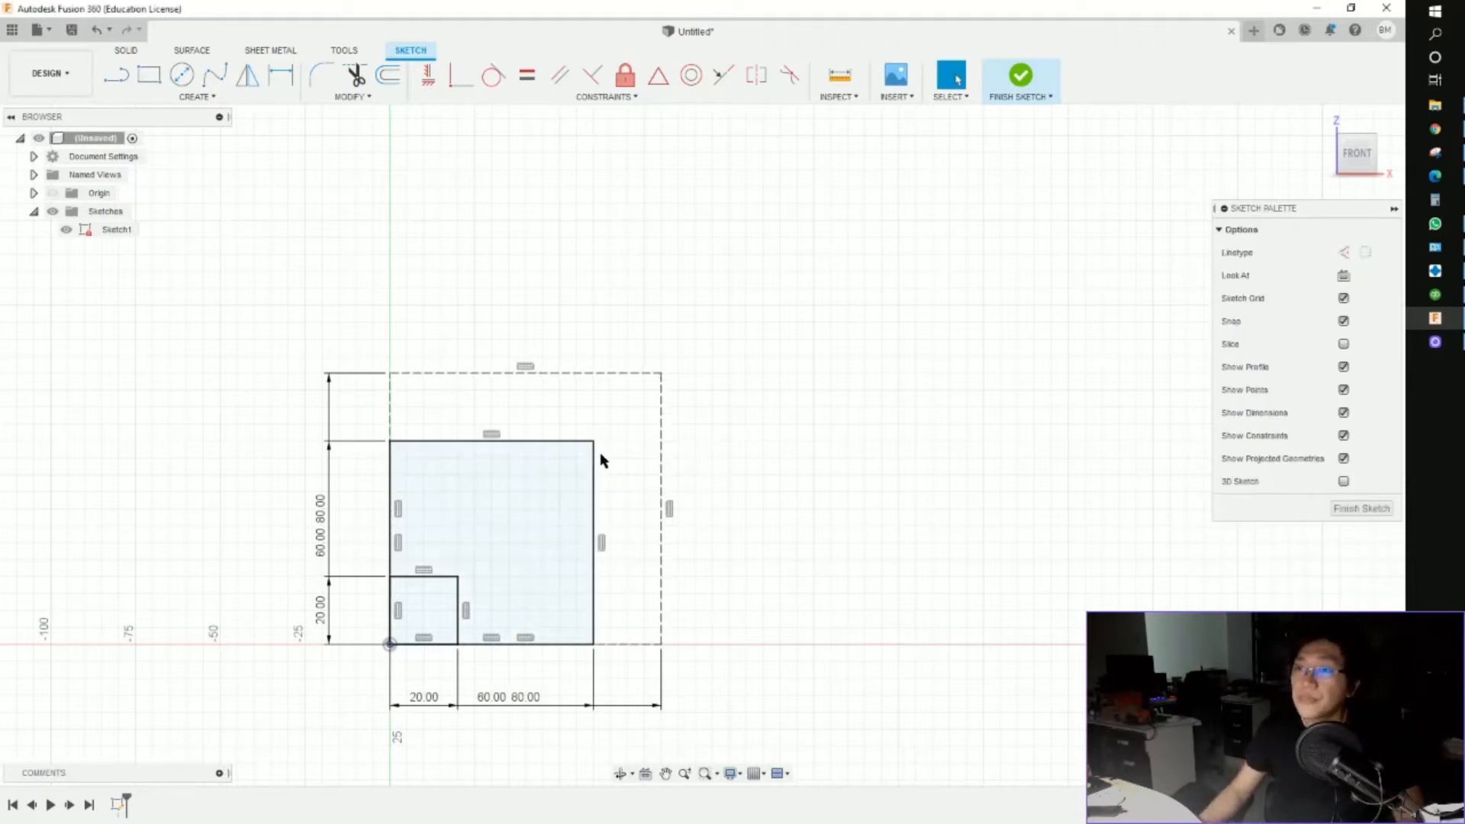
Step: Offset all four sides of the 60 mm square inward by 10 mm
{"action": "double_click", "coordinate": [518, 442]}
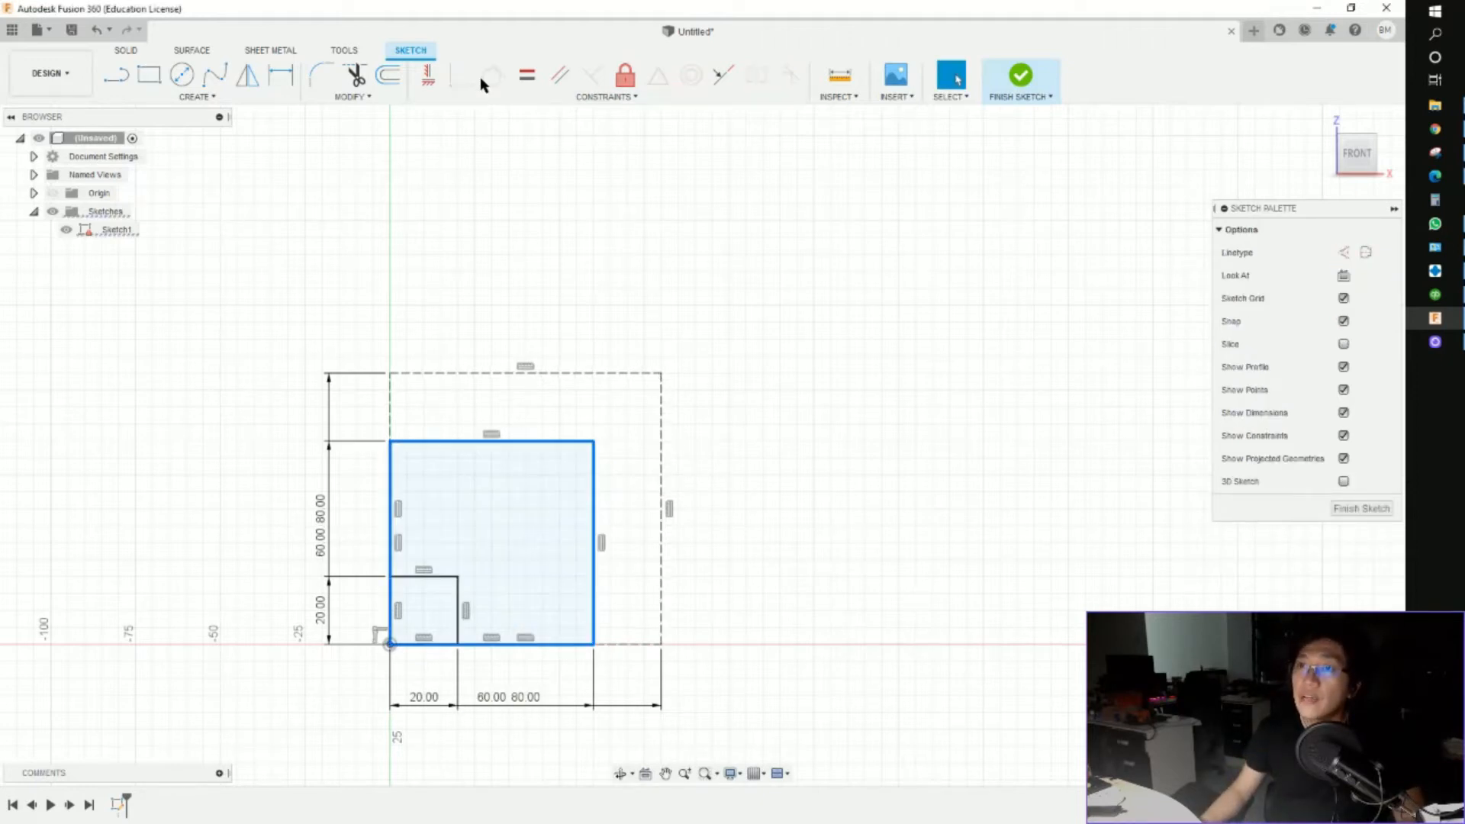
{"action": "left_click", "coordinate": [388, 74]}
{"action": "type", "text": "10"}
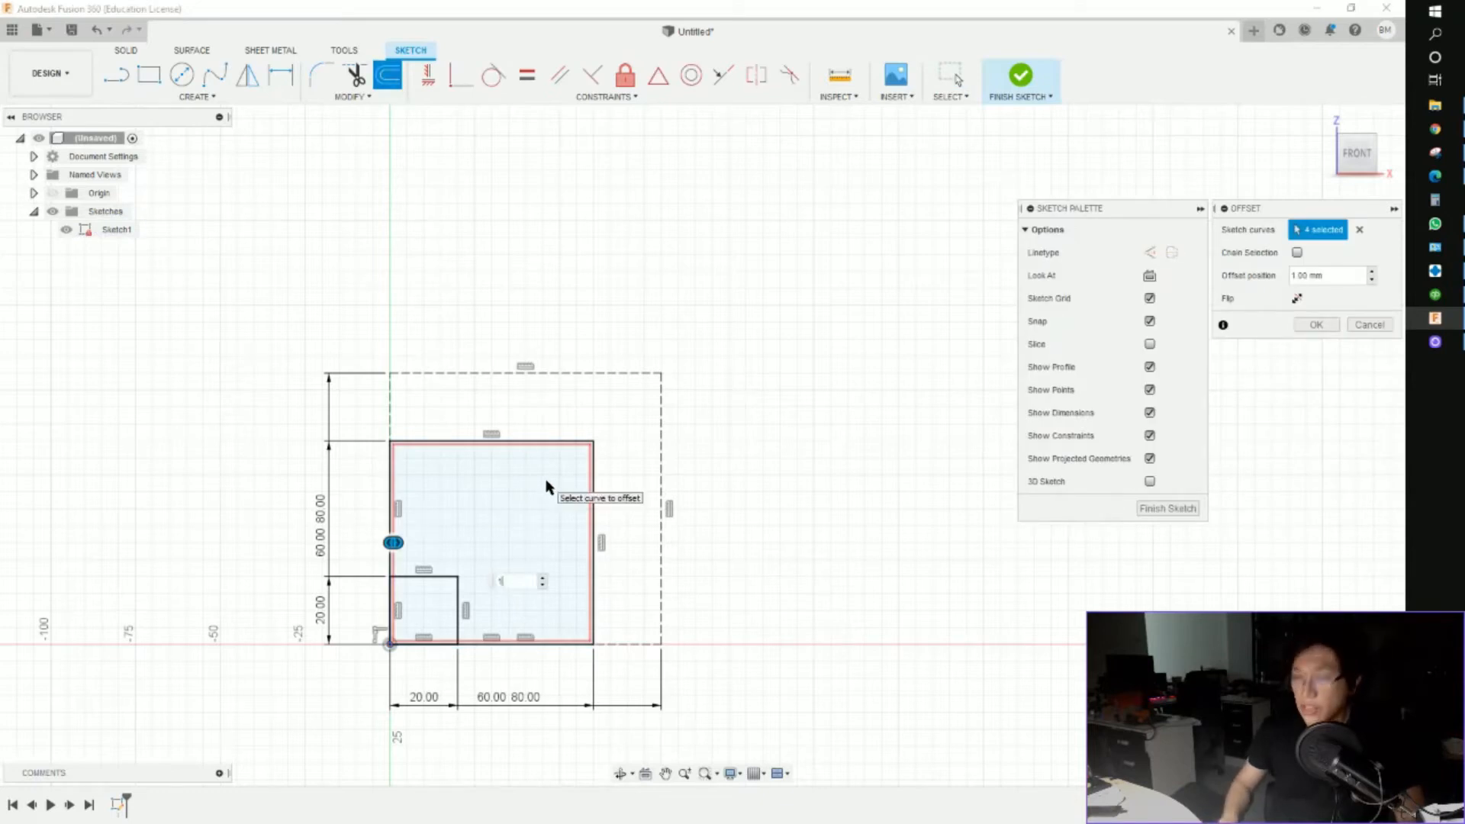
{"action": "key", "text": "Return"}
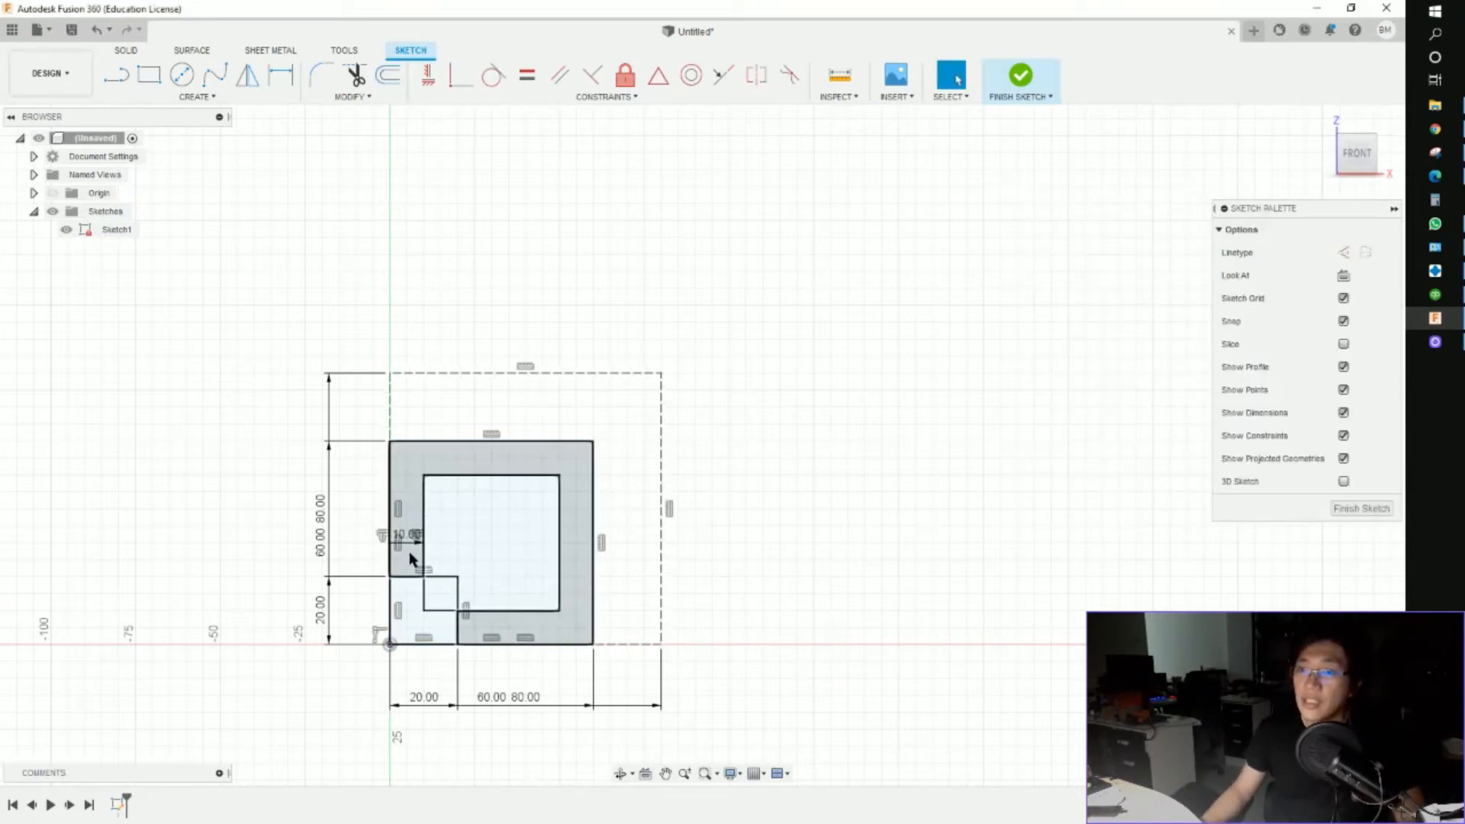
Step: Draw a 30 by 30 mm square from the origin around the 20 mm square
{"action": "left_click", "coordinate": [150, 75]}
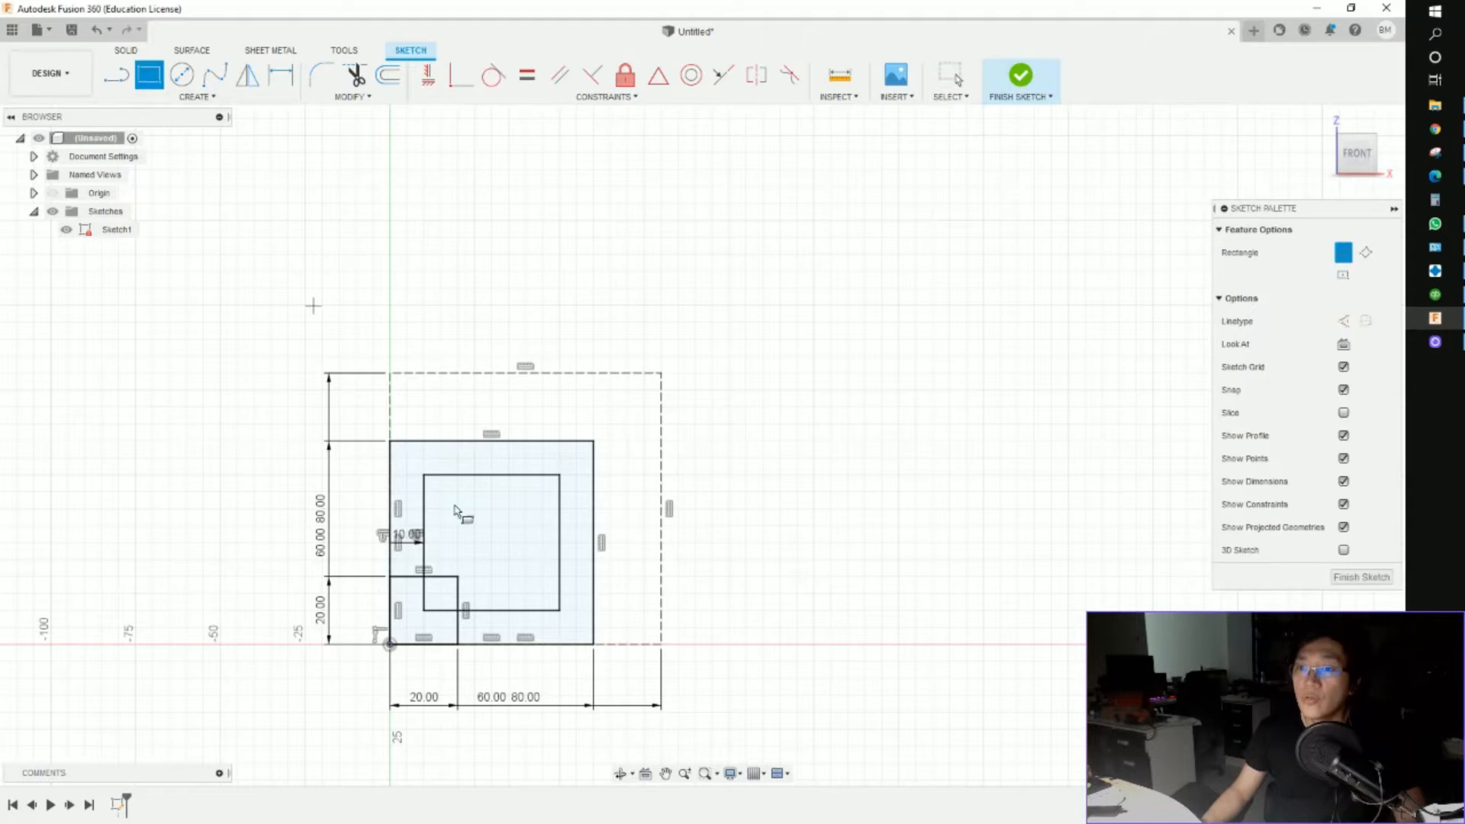
{"action": "left_click", "coordinate": [389, 645]}
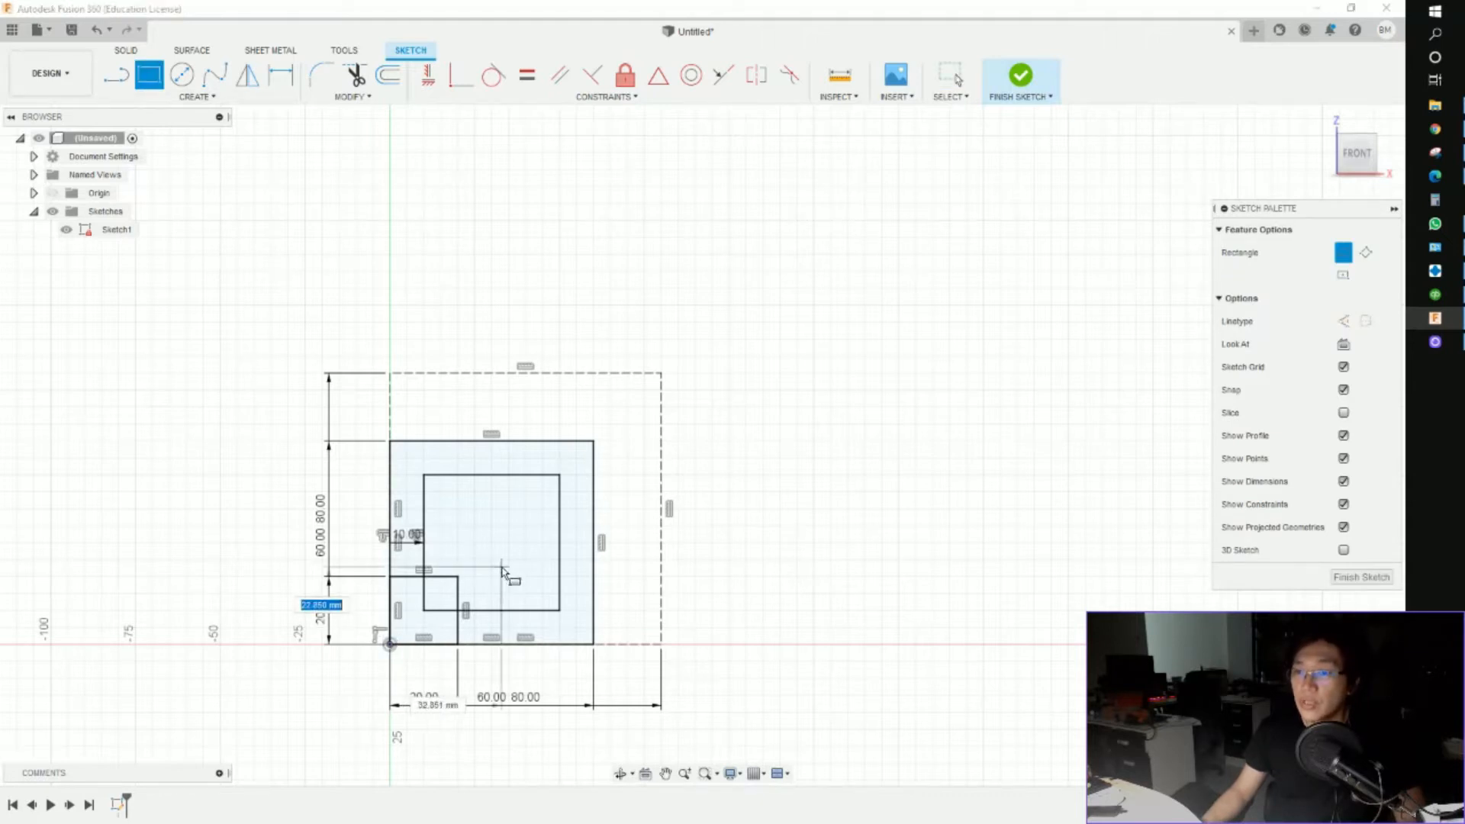
{"action": "type", "text": "30"}
{"action": "key", "text": "Tab"}
{"action": "type", "text": "30"}
{"action": "key", "text": "Return"}
{"action": "key", "text": "Escape"}
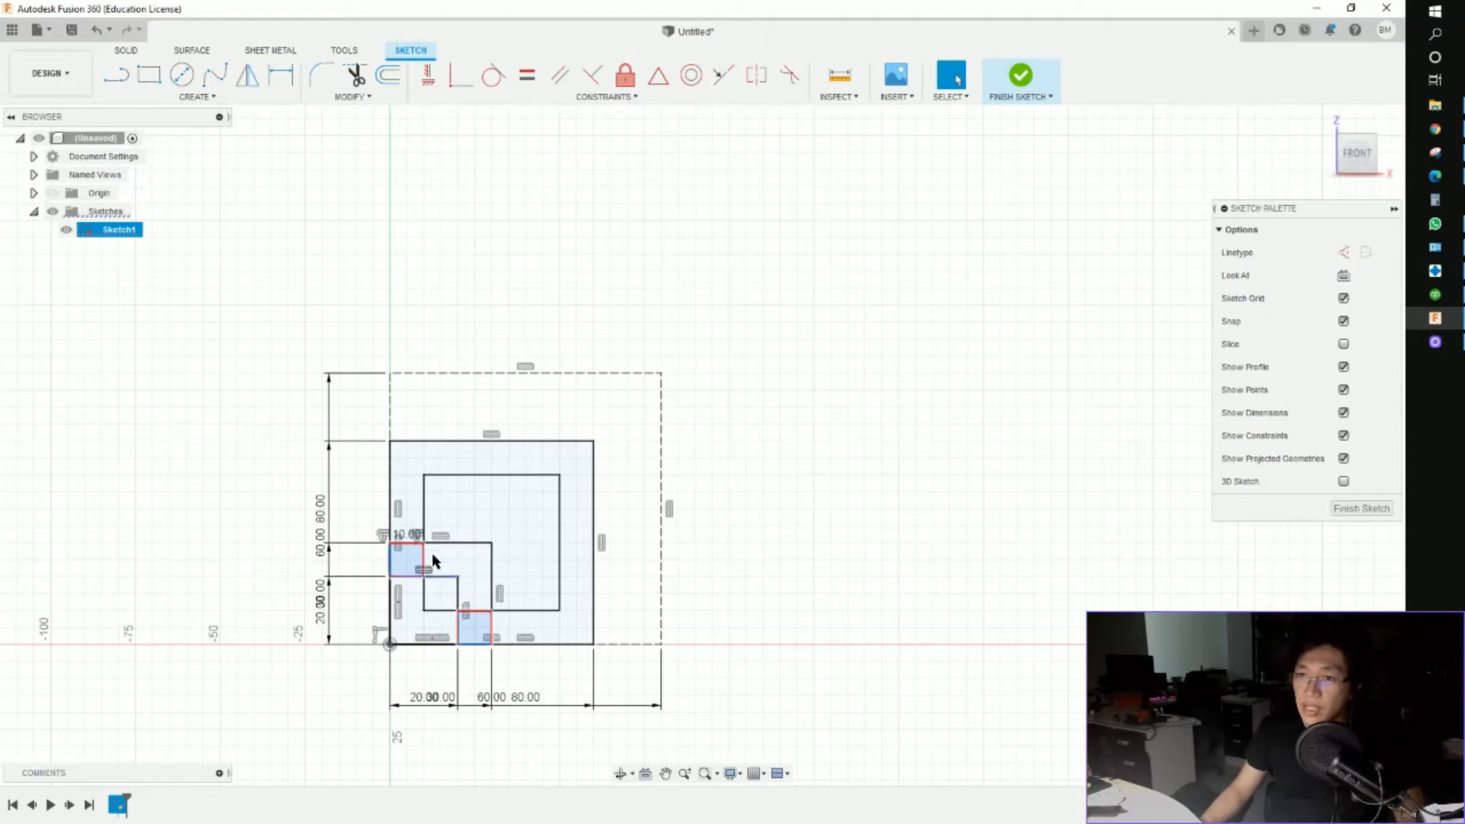
Step: Check the reference drawing, and fillet the 60 mm square's corner opposite the origin with a 20 mm radius
{"action": "key", "text": "alt+Tab"}
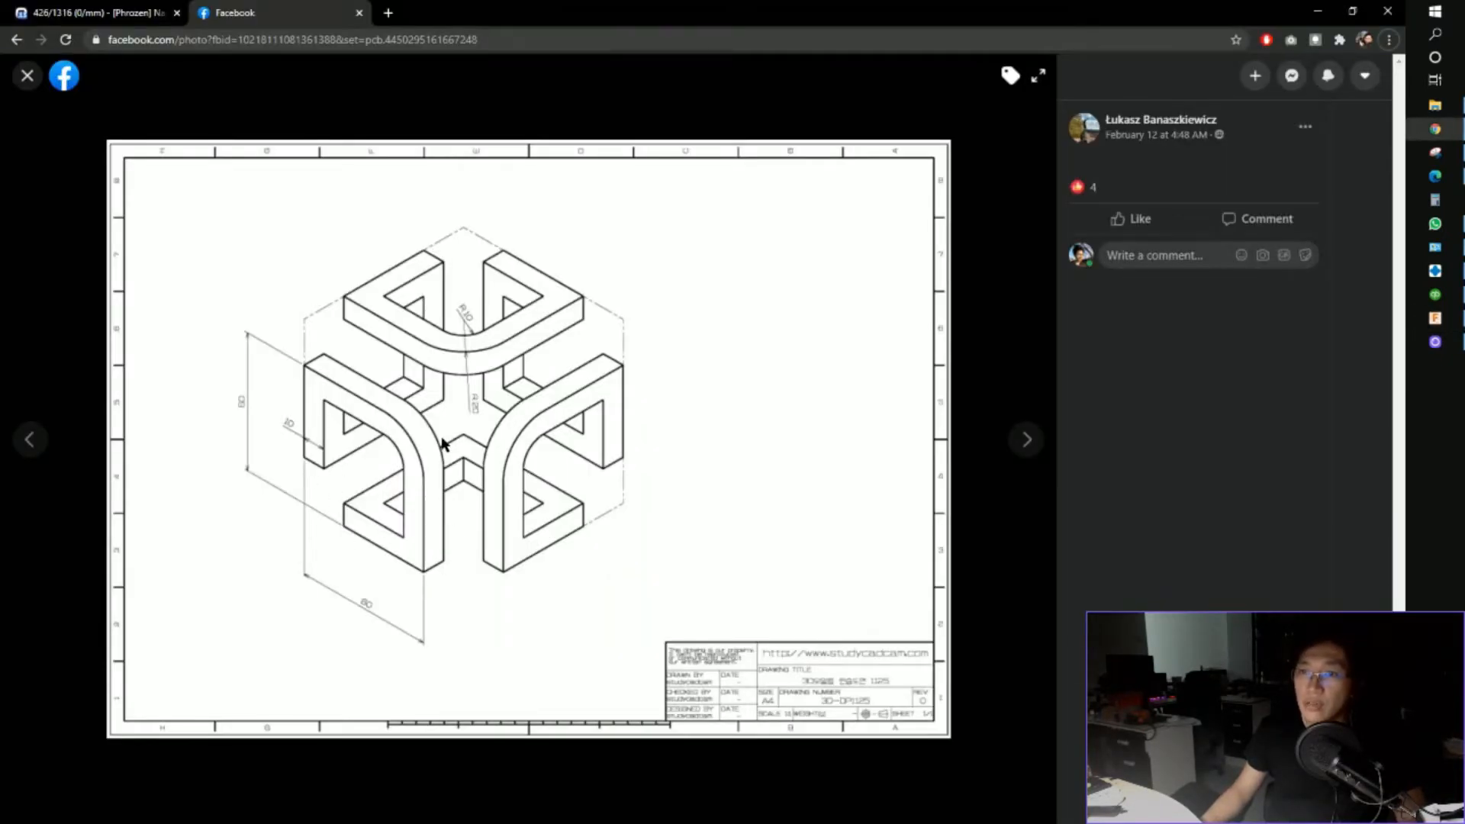
{"action": "key", "text": "alt+Tab"}
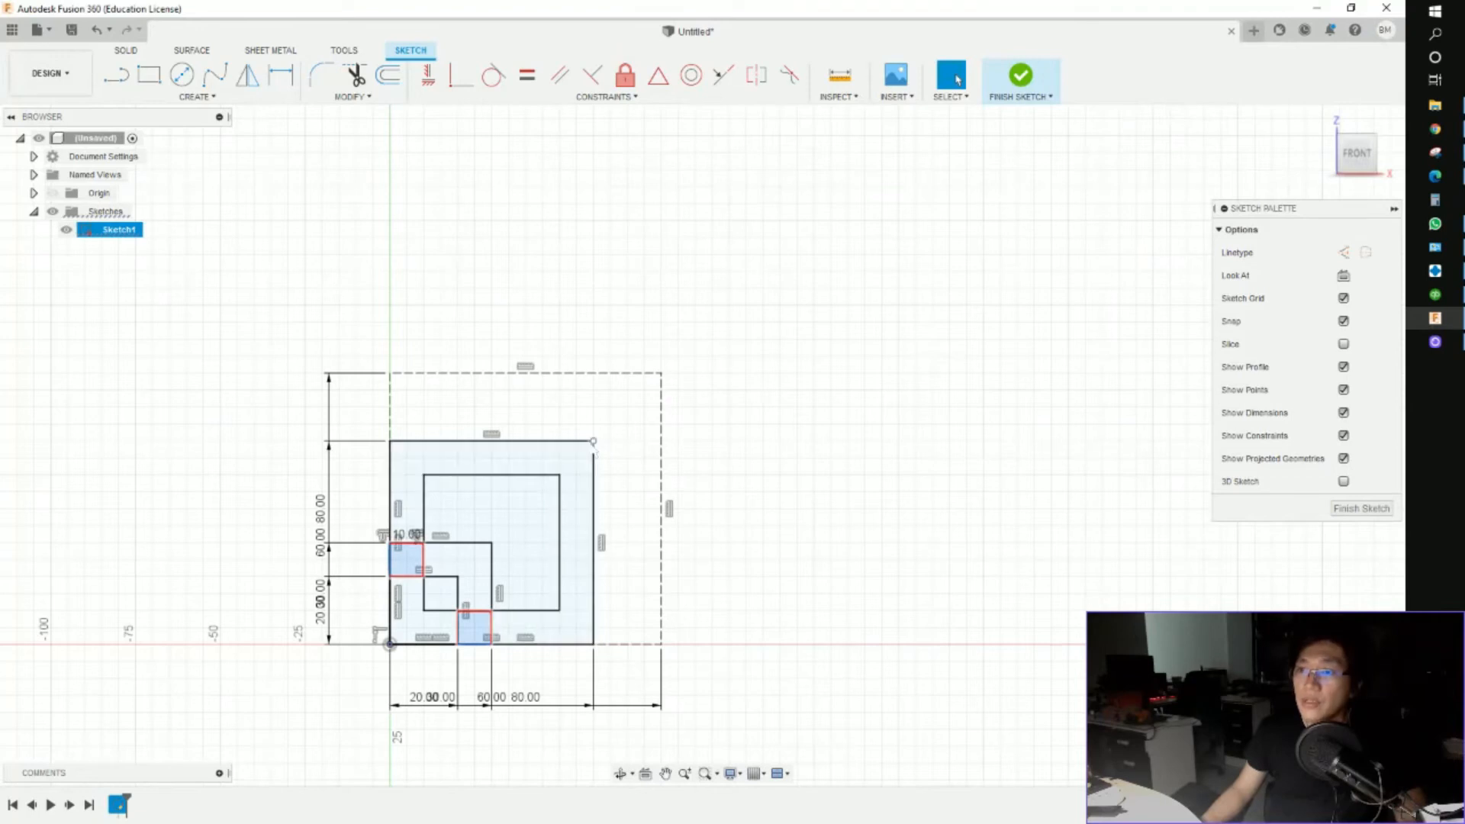
{"action": "left_click", "coordinate": [591, 442]}
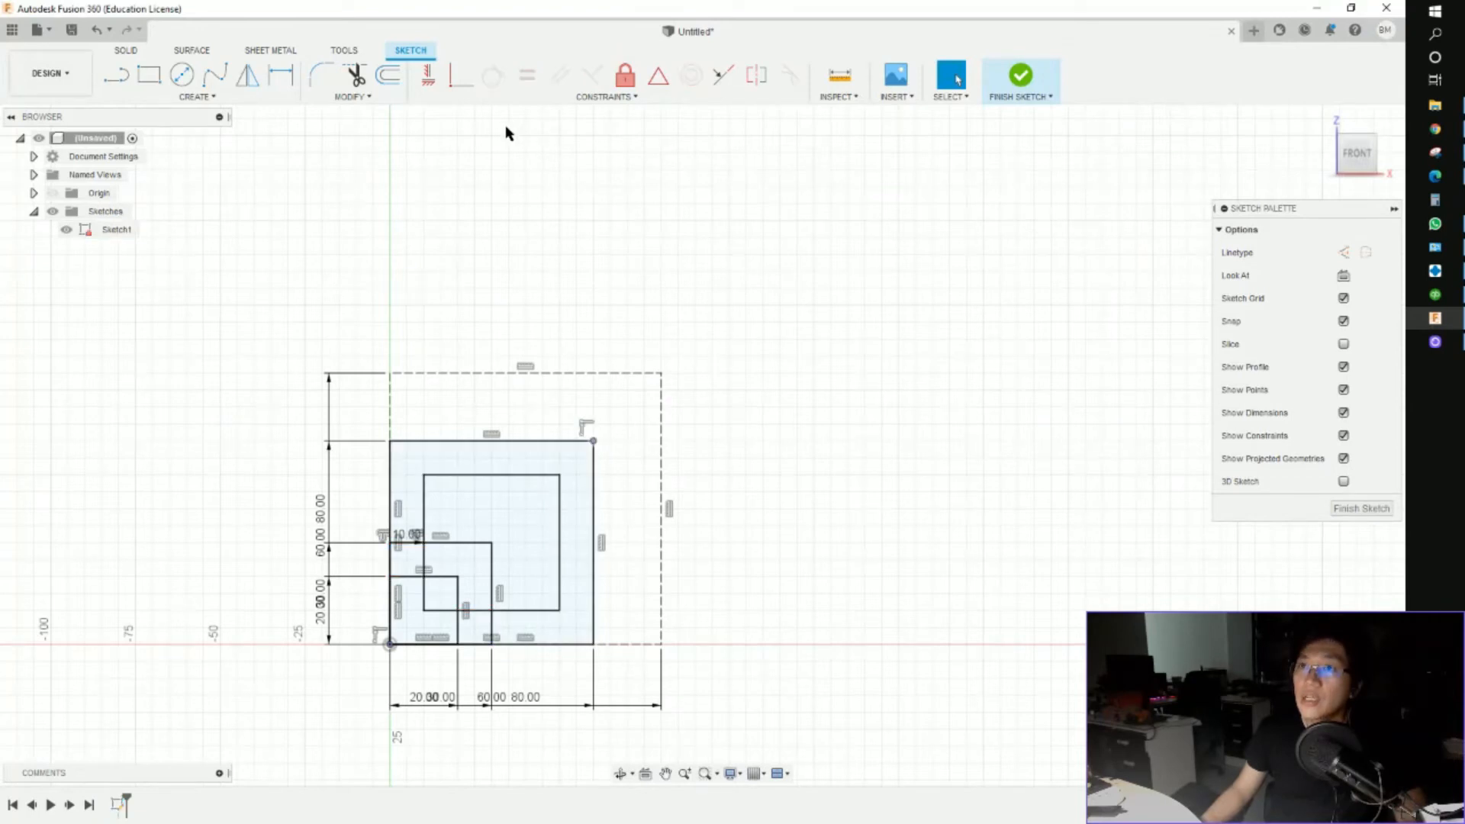
{"action": "left_click", "coordinate": [389, 74]}
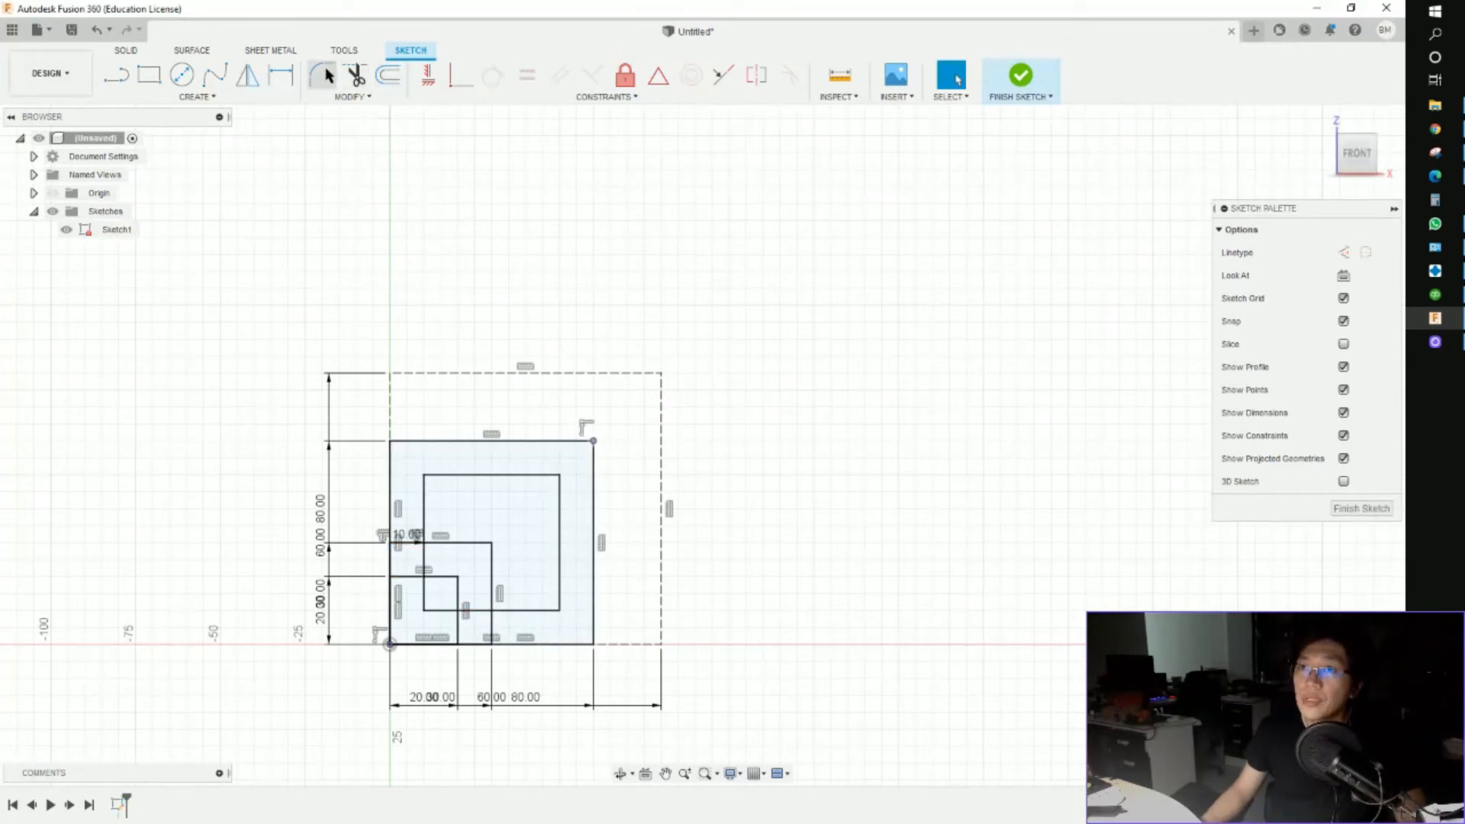
{"action": "left_click", "coordinate": [594, 442]}
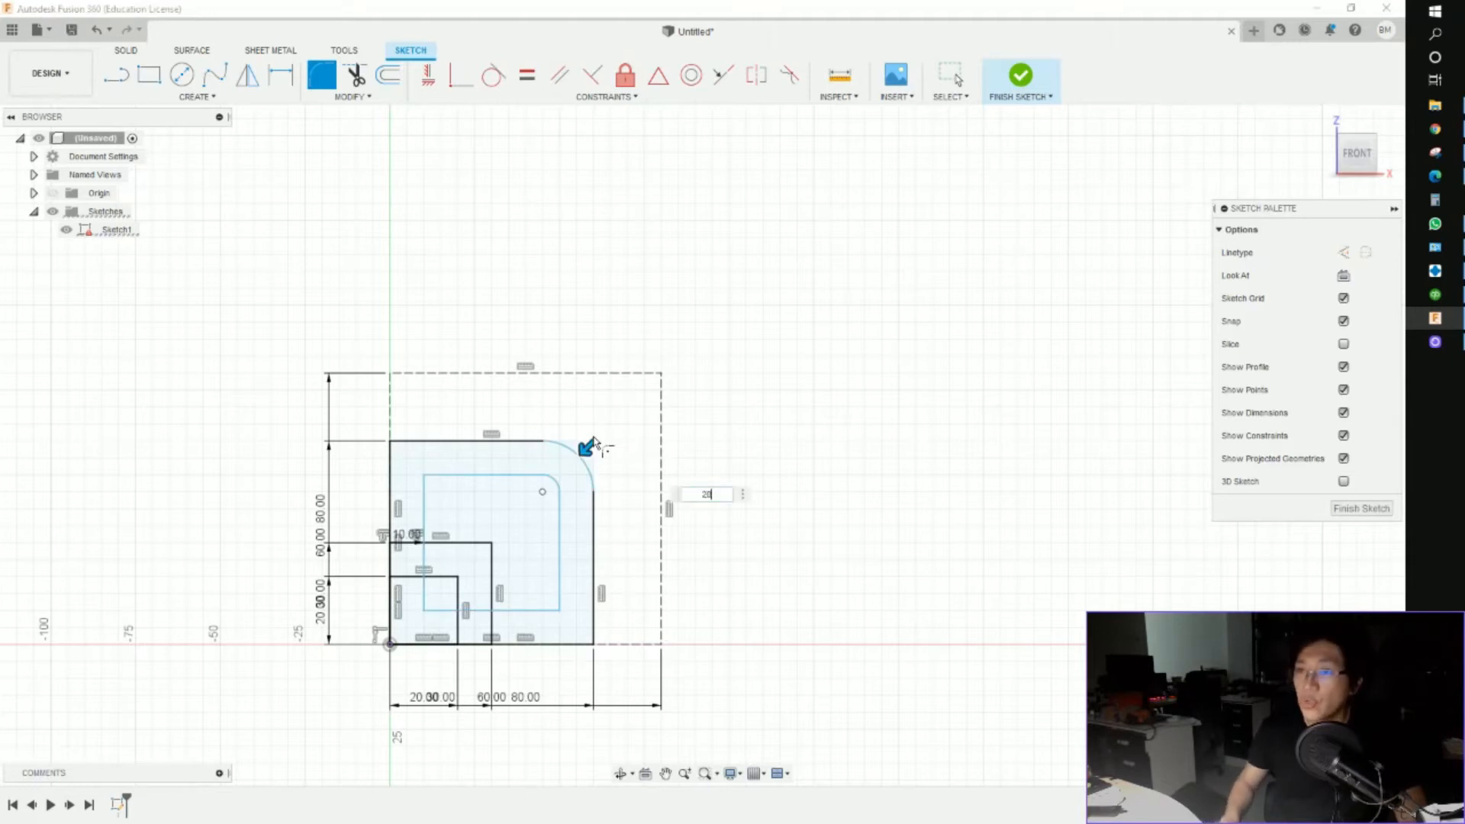
{"action": "key", "text": "Return"}
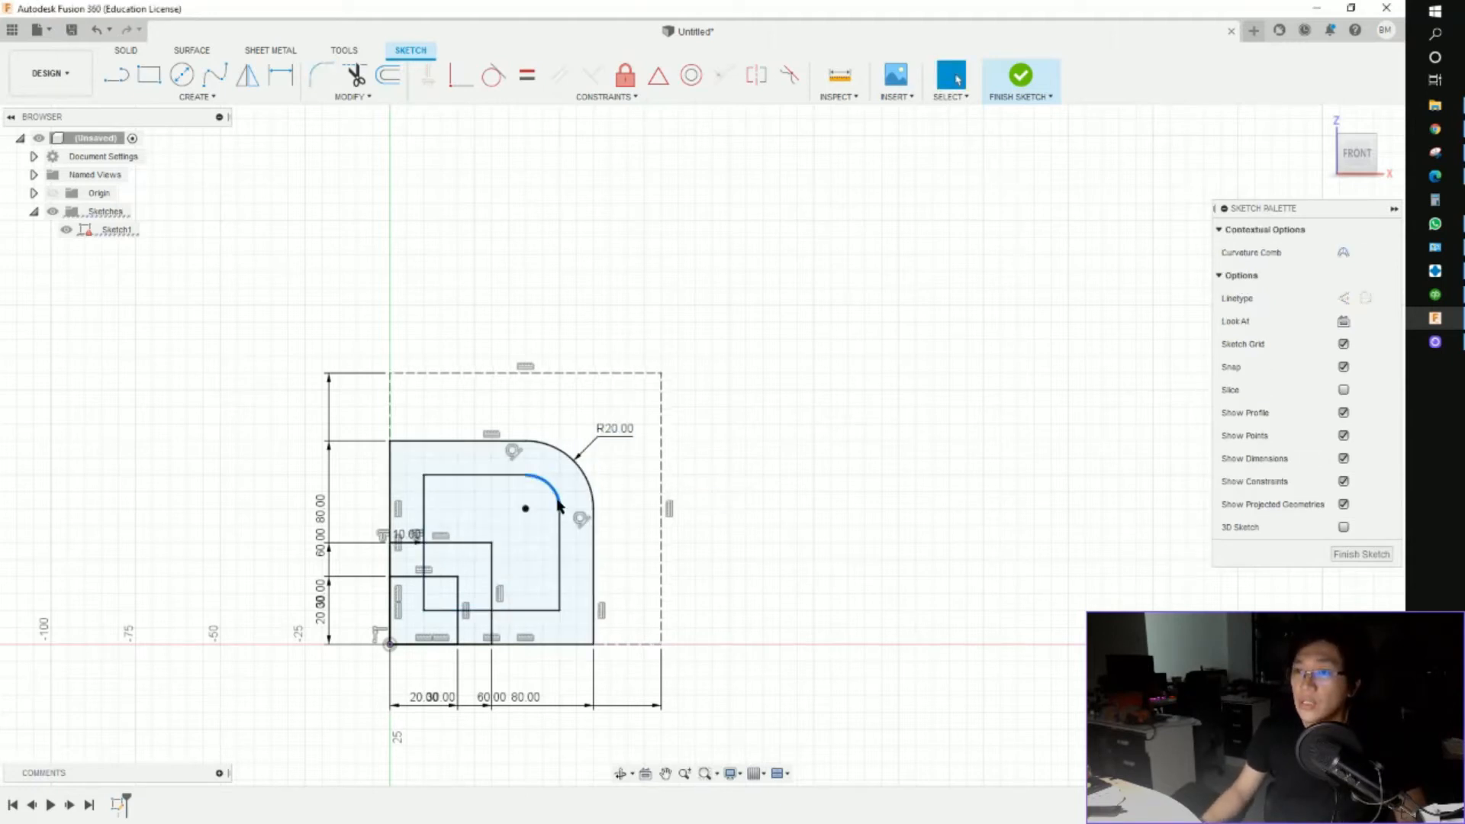
{"action": "left_click", "coordinate": [738, 546]}
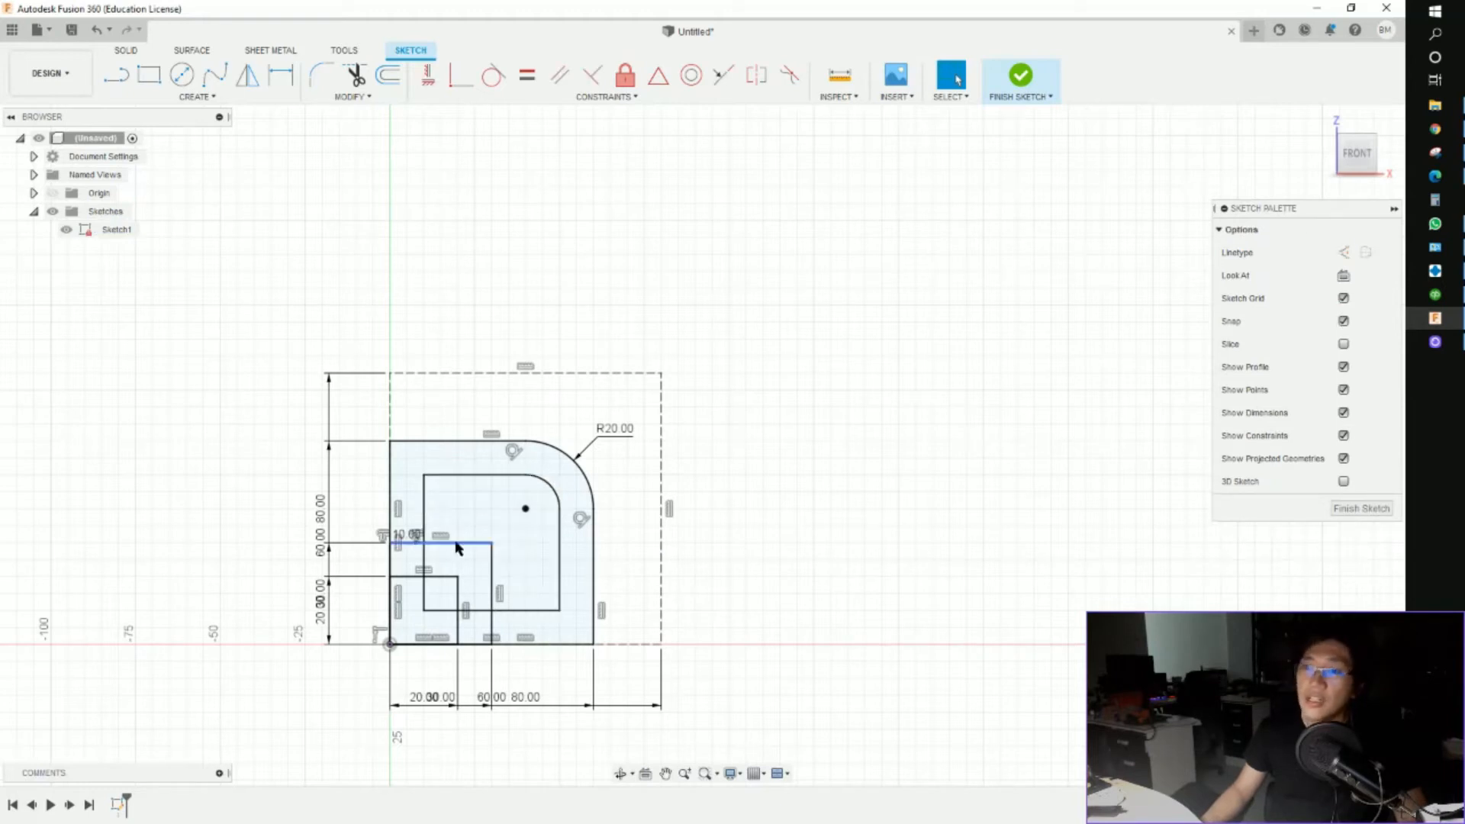
Step: Compare the rounded corner of the inner offset outline with the reference drawing in the browser
{"action": "left_click", "coordinate": [554, 491]}
{"action": "left_click", "coordinate": [777, 406]}
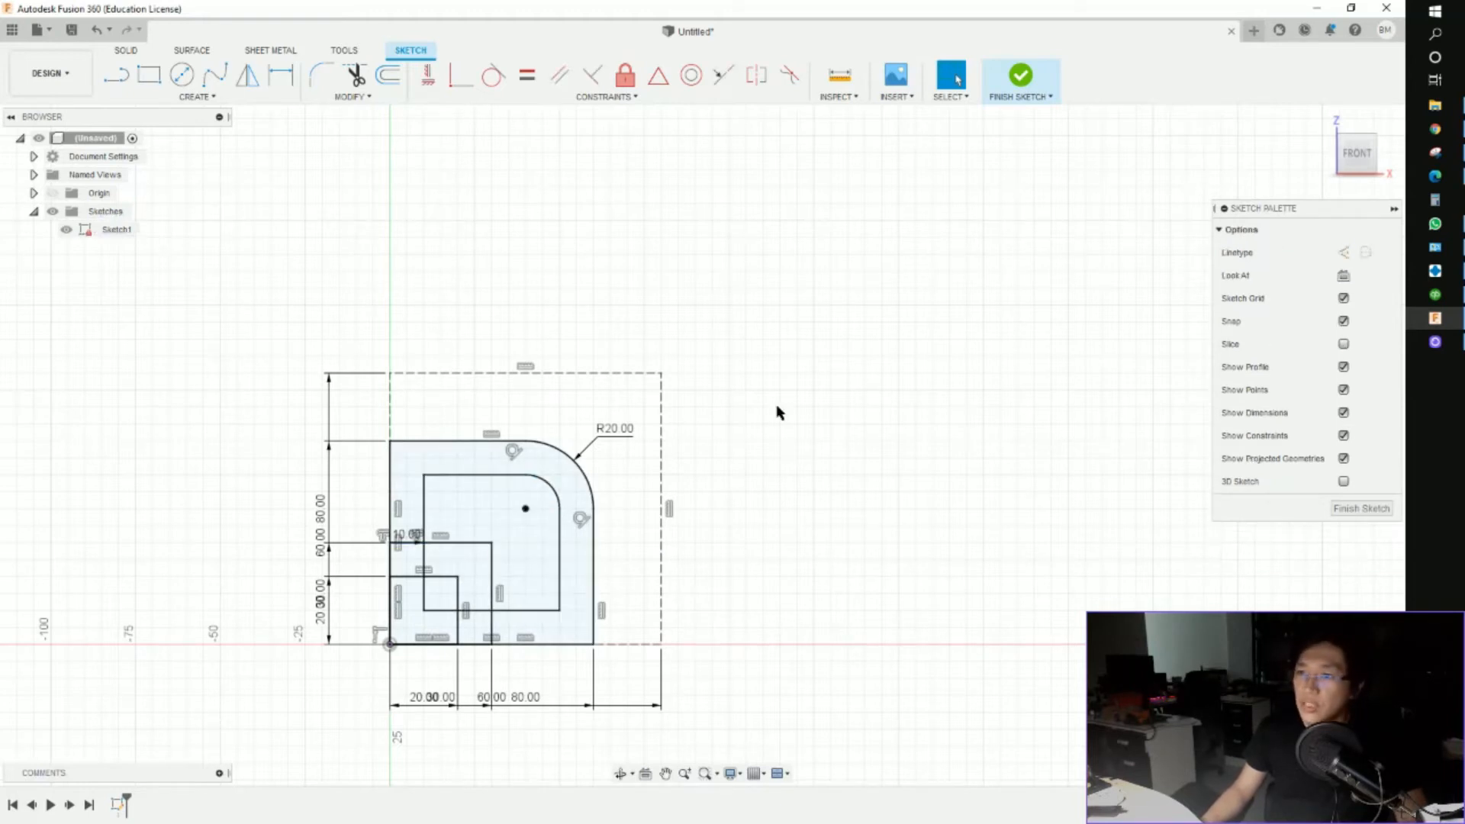
{"action": "key", "text": "alt+Tab"}
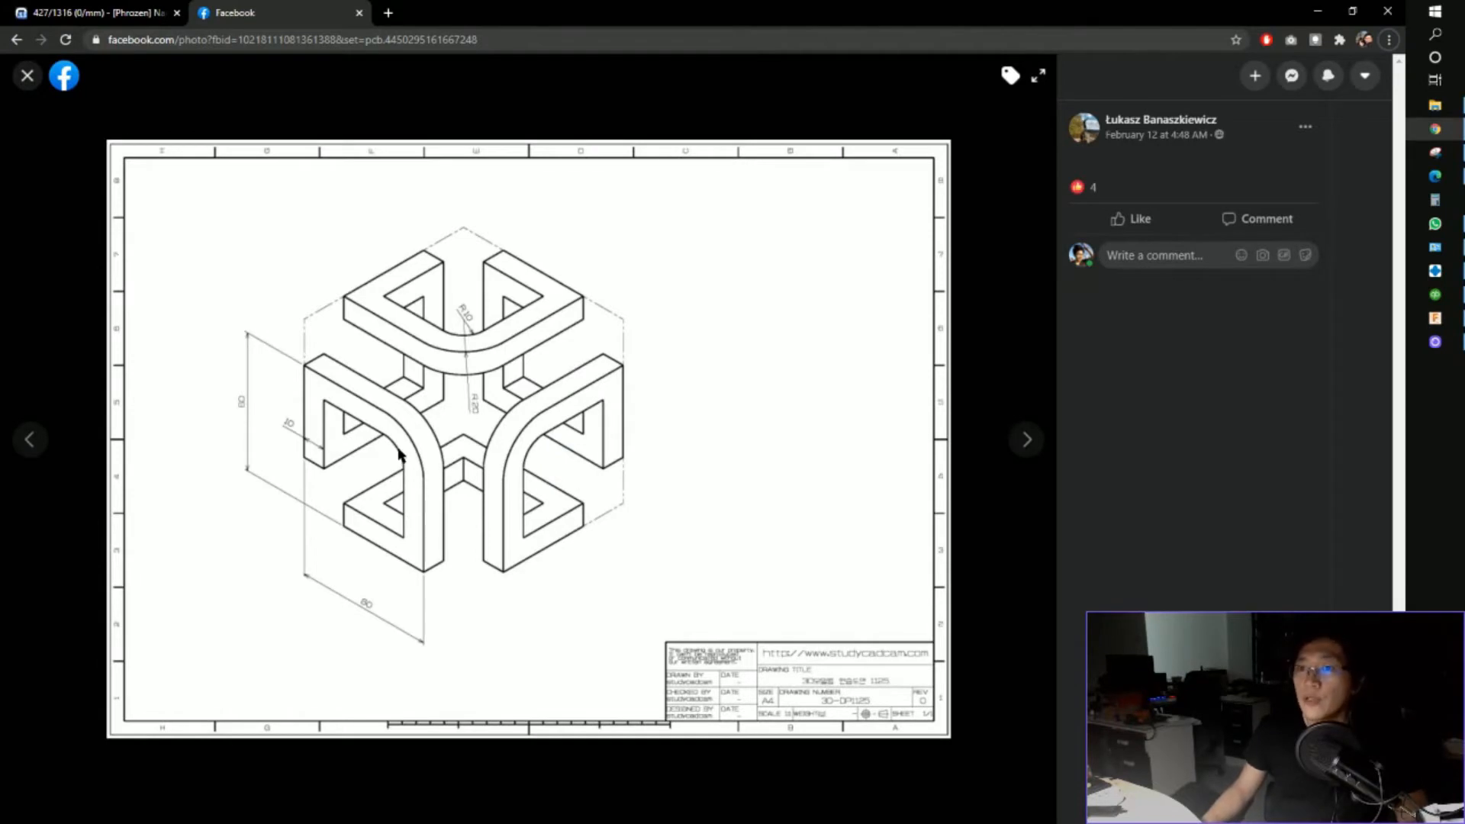
Step: Switch back to Fusion 360 and extrude the open, rounded frame profile 10 mm as a new body
{"action": "key", "text": "alt+Tab"}
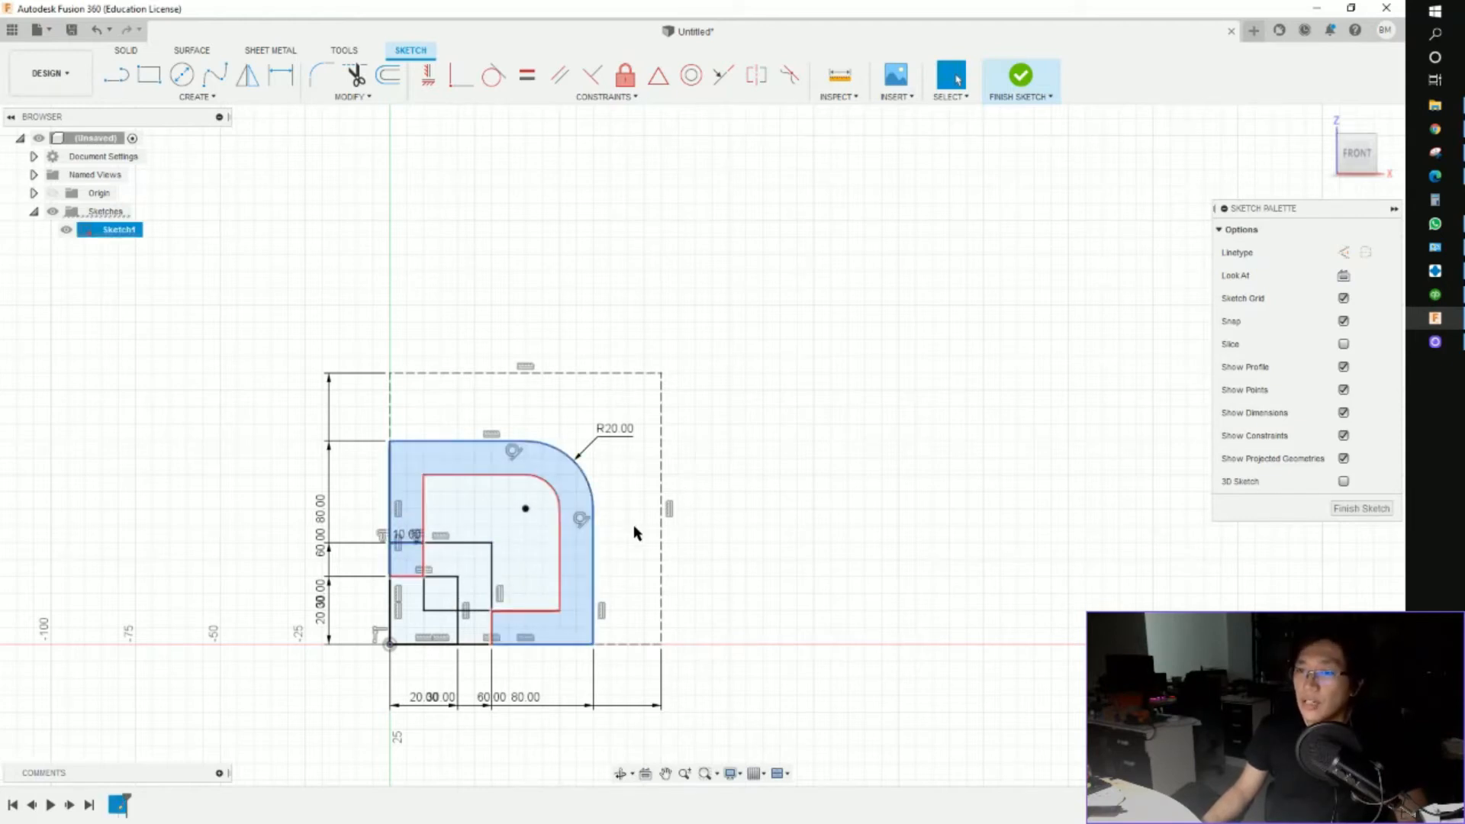
{"action": "left_click", "coordinate": [576, 576]}
{"action": "middle_click_drag", "start_coordinate": [657, 584], "coordinate": [605, 591], "text": "shift"}
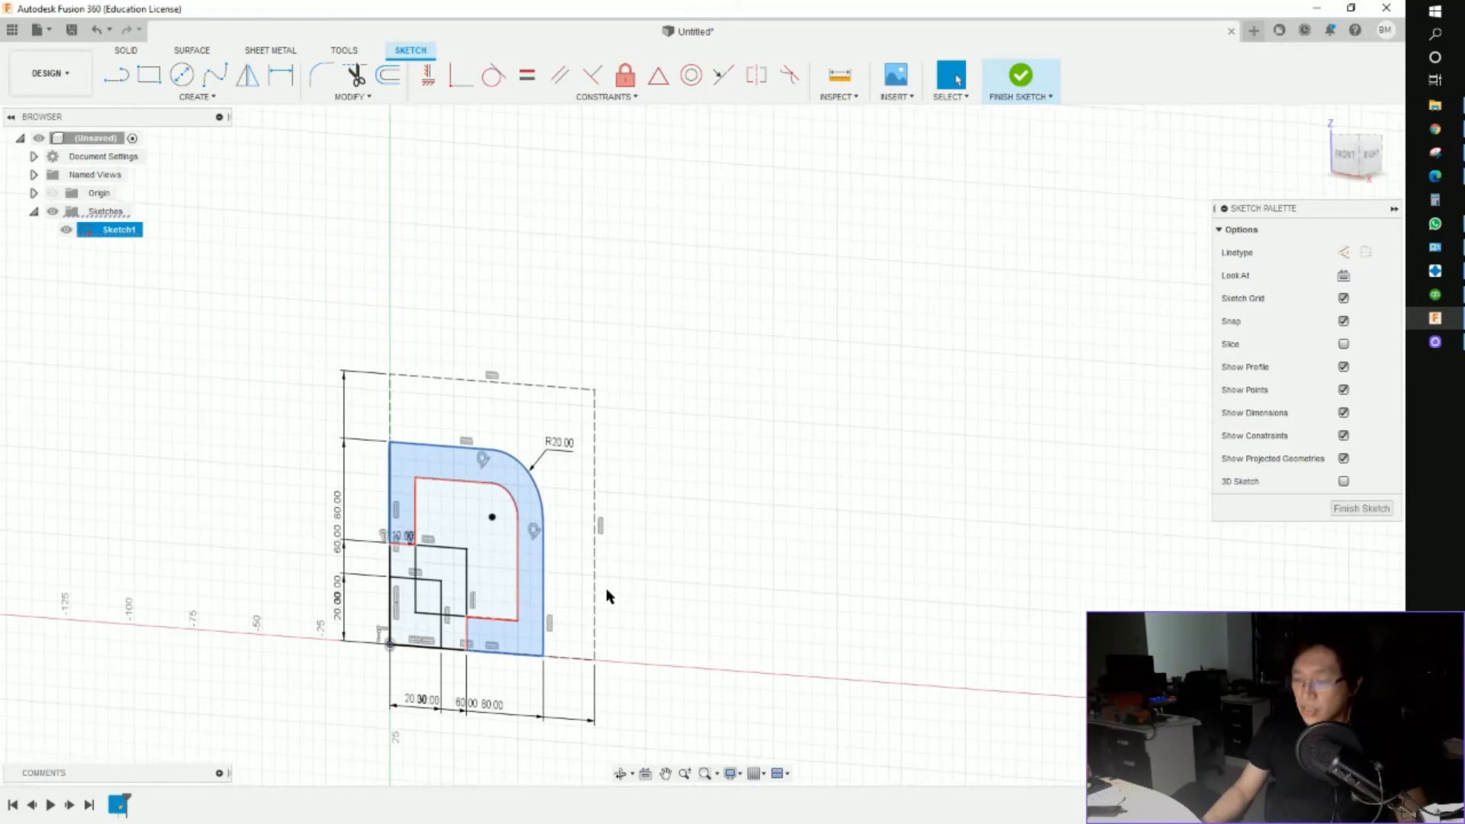
{"action": "type", "text": "e"}
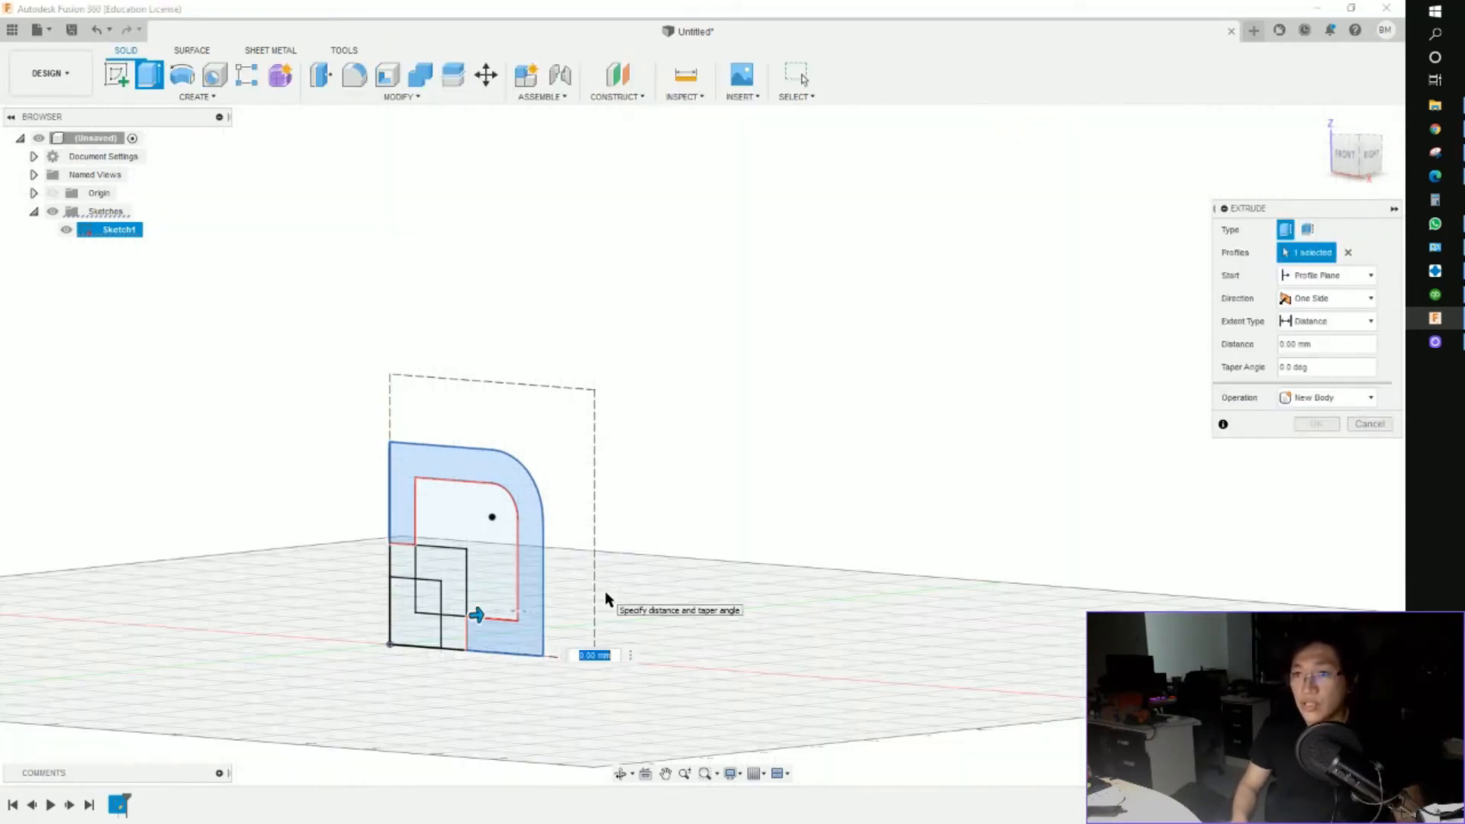
{"action": "type", "text": "10"}
{"action": "key", "text": "Return"}
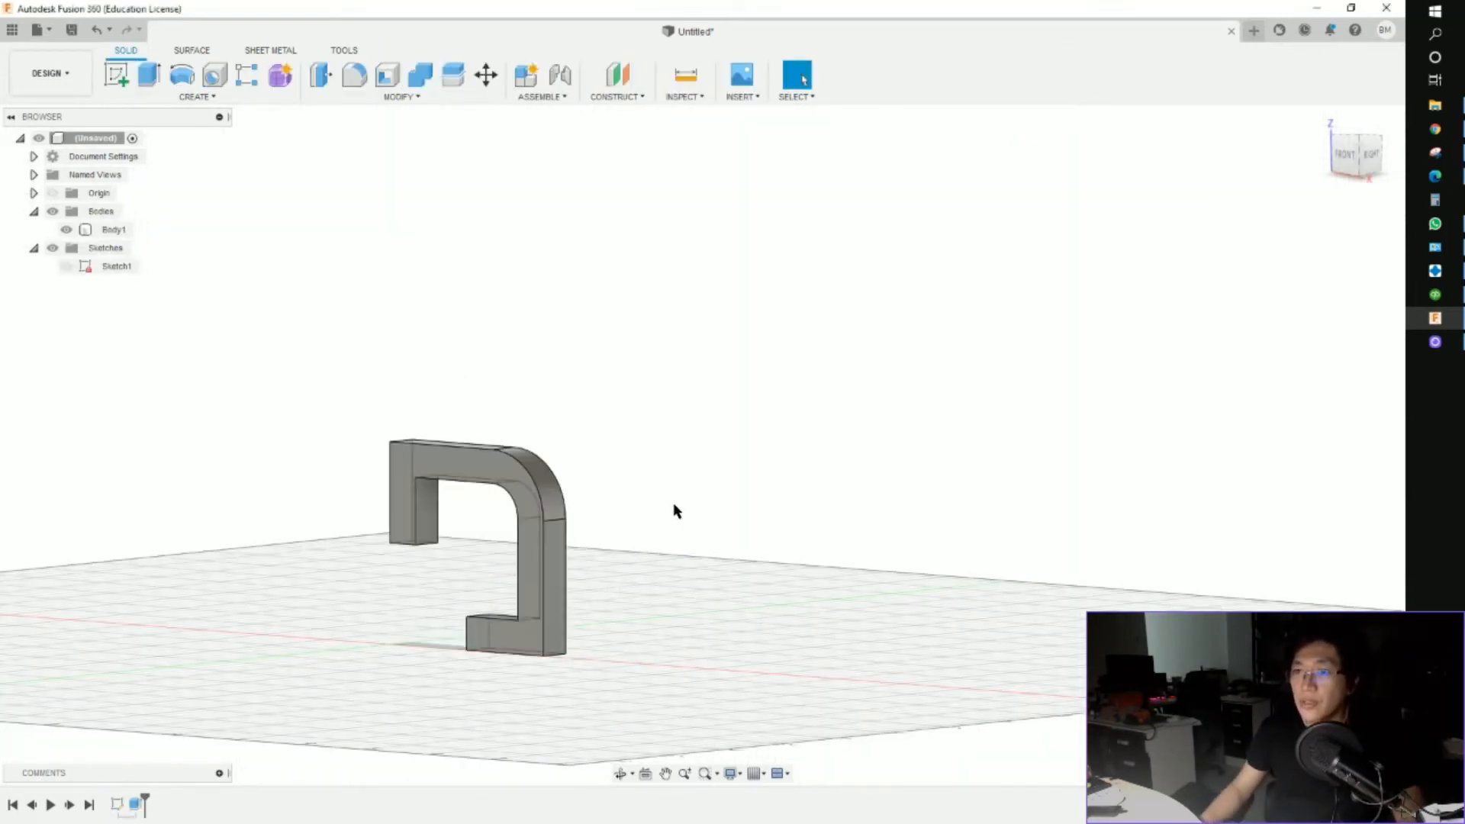
Step: Show the profile sketch and extrude the two small squares at the frame's open ends 40 mm, joined to the frame
{"action": "middle_click_drag", "start_coordinate": [609, 553], "coordinate": [699, 495]}
{"action": "scroll", "coordinate": [605, 489], "scroll_direction": "up", "scroll_amount": 4}
{"action": "left_click", "coordinate": [66, 267]}
{"action": "middle_click_drag", "start_coordinate": [280, 455], "coordinate": [328, 453], "text": "shift"}
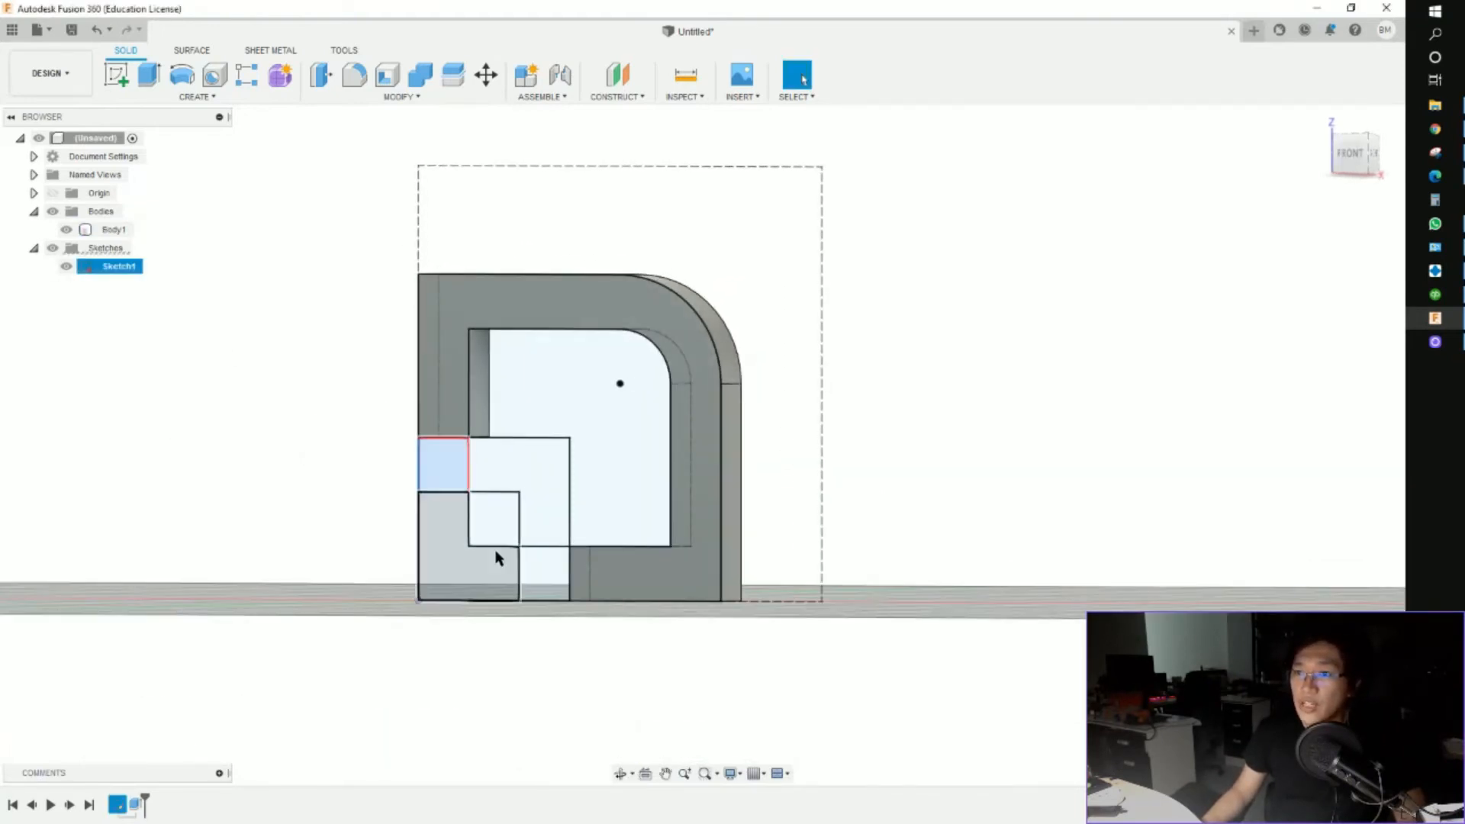
{"action": "left_click", "coordinate": [535, 586]}
{"action": "middle_click_drag", "start_coordinate": [690, 340], "coordinate": [613, 389], "text": "shift"}
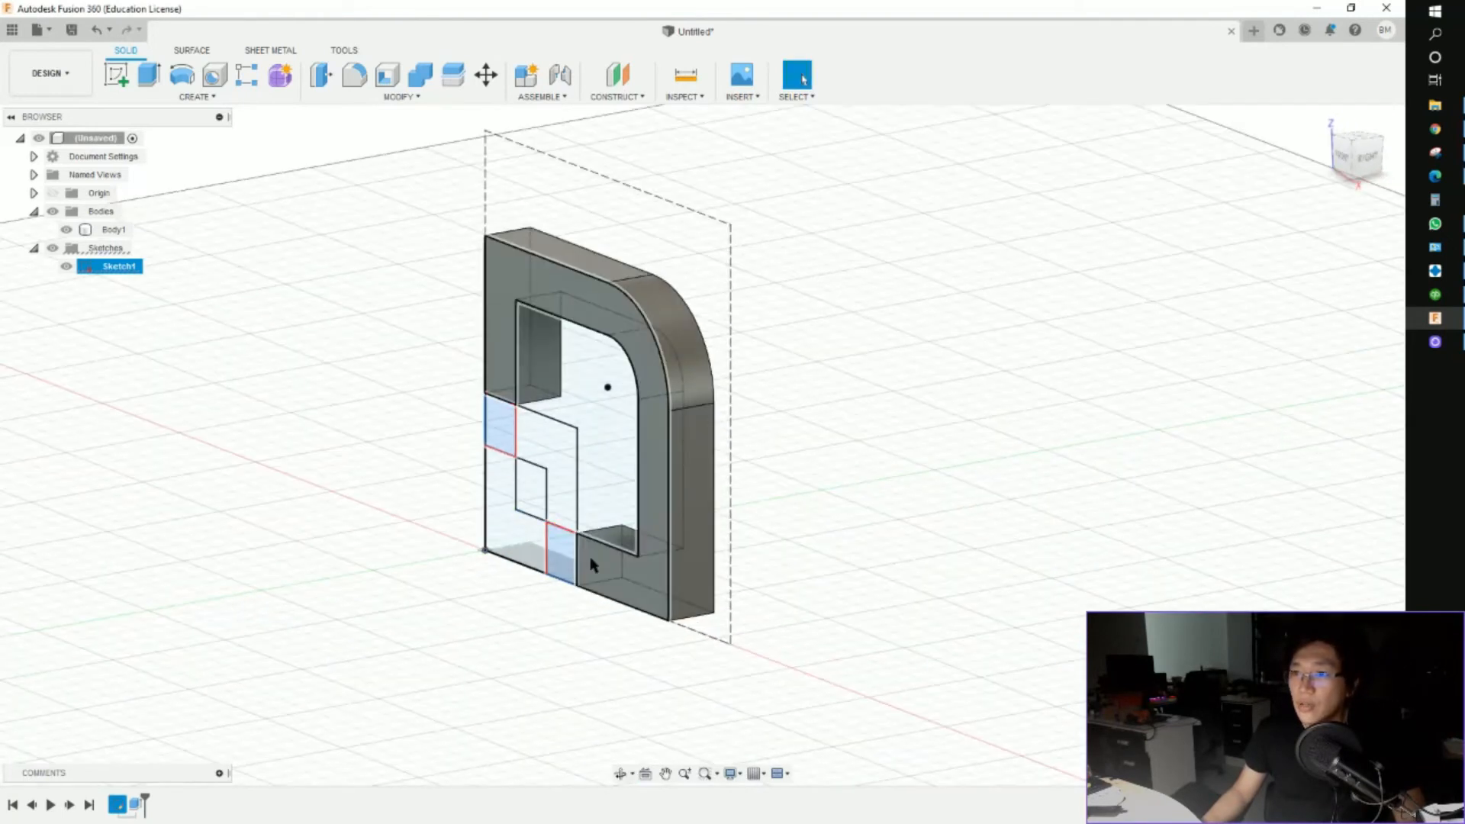
{"action": "key", "text": "e"}
{"action": "mouse_move", "coordinate": [658, 576]}
{"action": "middle_mouse_down", "text": "shift"}
{"action": "mouse_move", "coordinate": [649, 569]}
{"action": "mouse_move", "coordinate": [663, 568]}
{"action": "middle_mouse_up", "text": "shift"}
{"action": "type", "text": "10"}
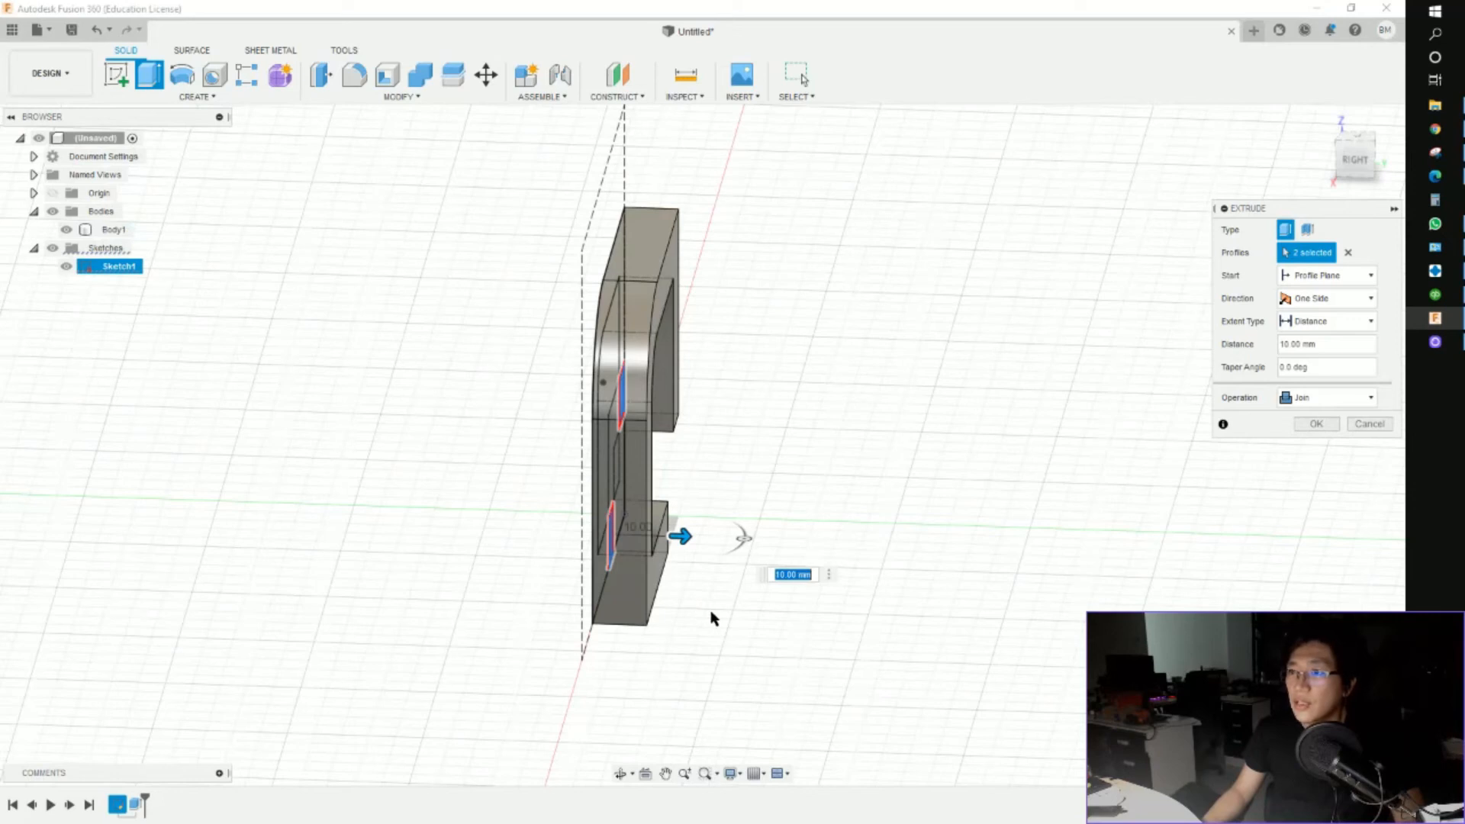
{"action": "middle_click_drag", "start_coordinate": [707, 636], "coordinate": [789, 641], "text": "shift"}
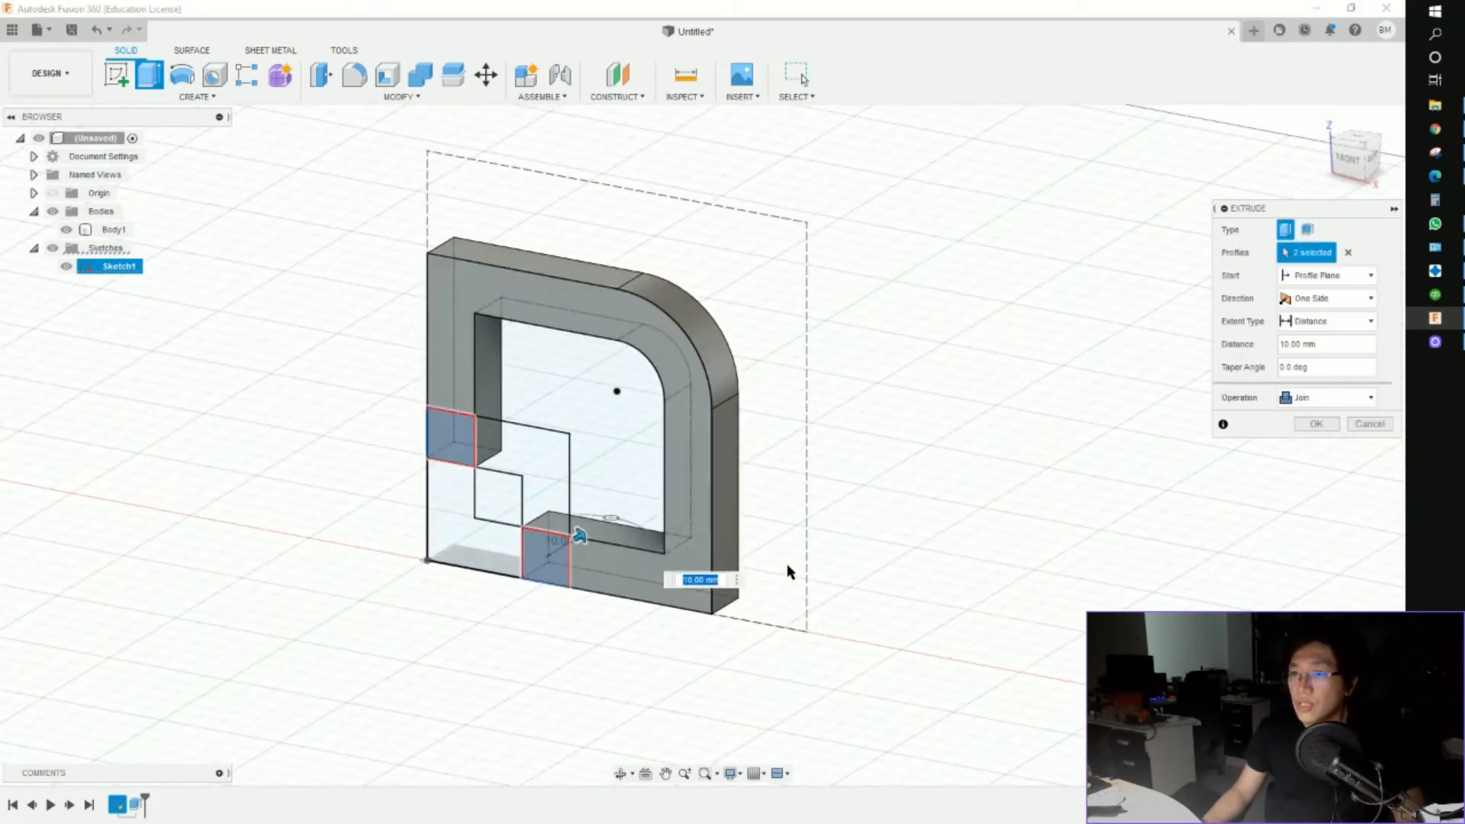
{"action": "middle_click_drag", "start_coordinate": [784, 563], "coordinate": [725, 564], "text": "shift"}
{"action": "key", "text": "Return"}
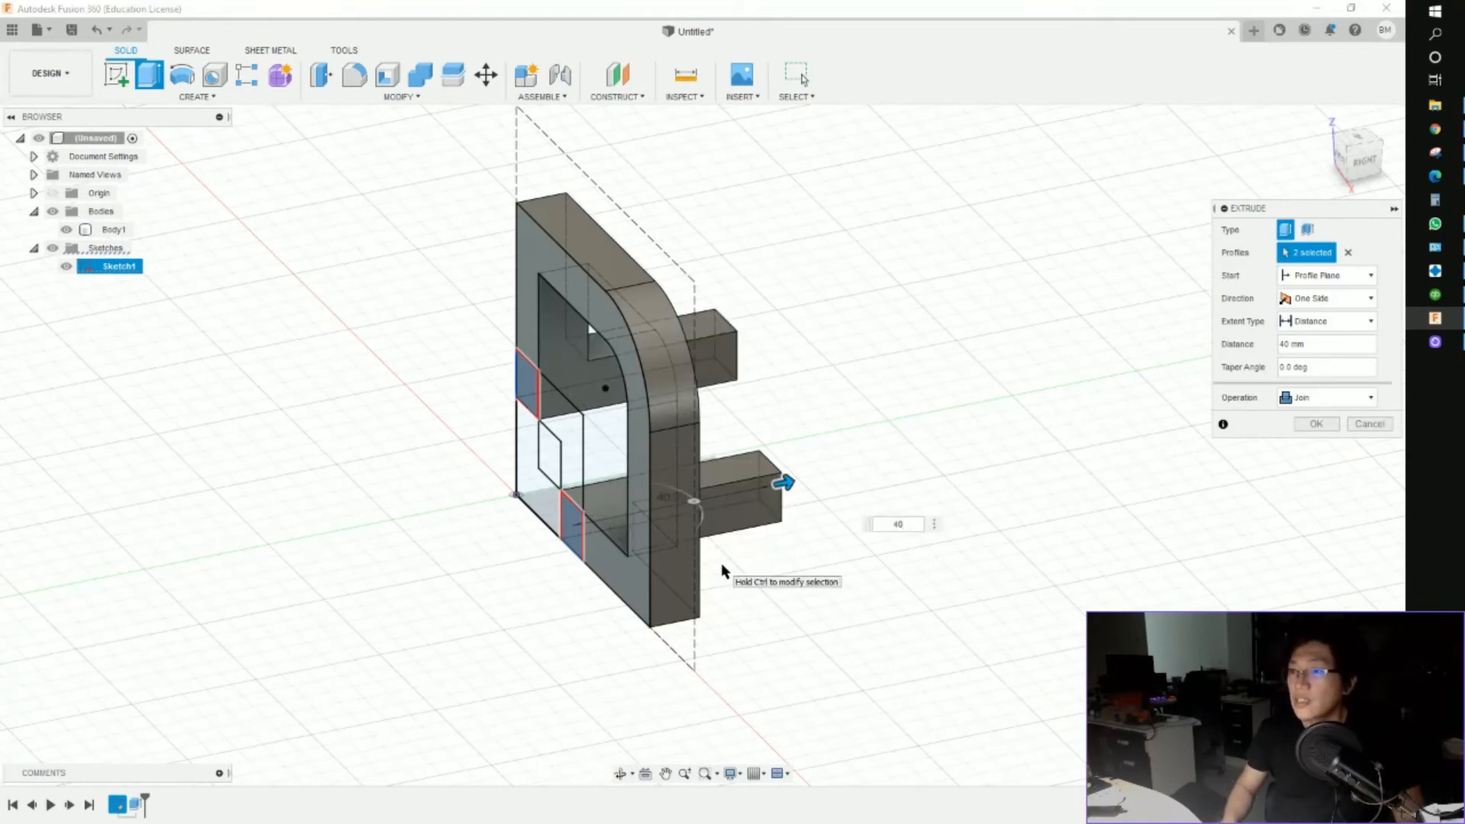
Step: Change the extrusion distance of the frame's two arms to 50 mm
{"action": "middle_click_drag", "start_coordinate": [792, 593], "coordinate": [862, 604], "text": "shift"}
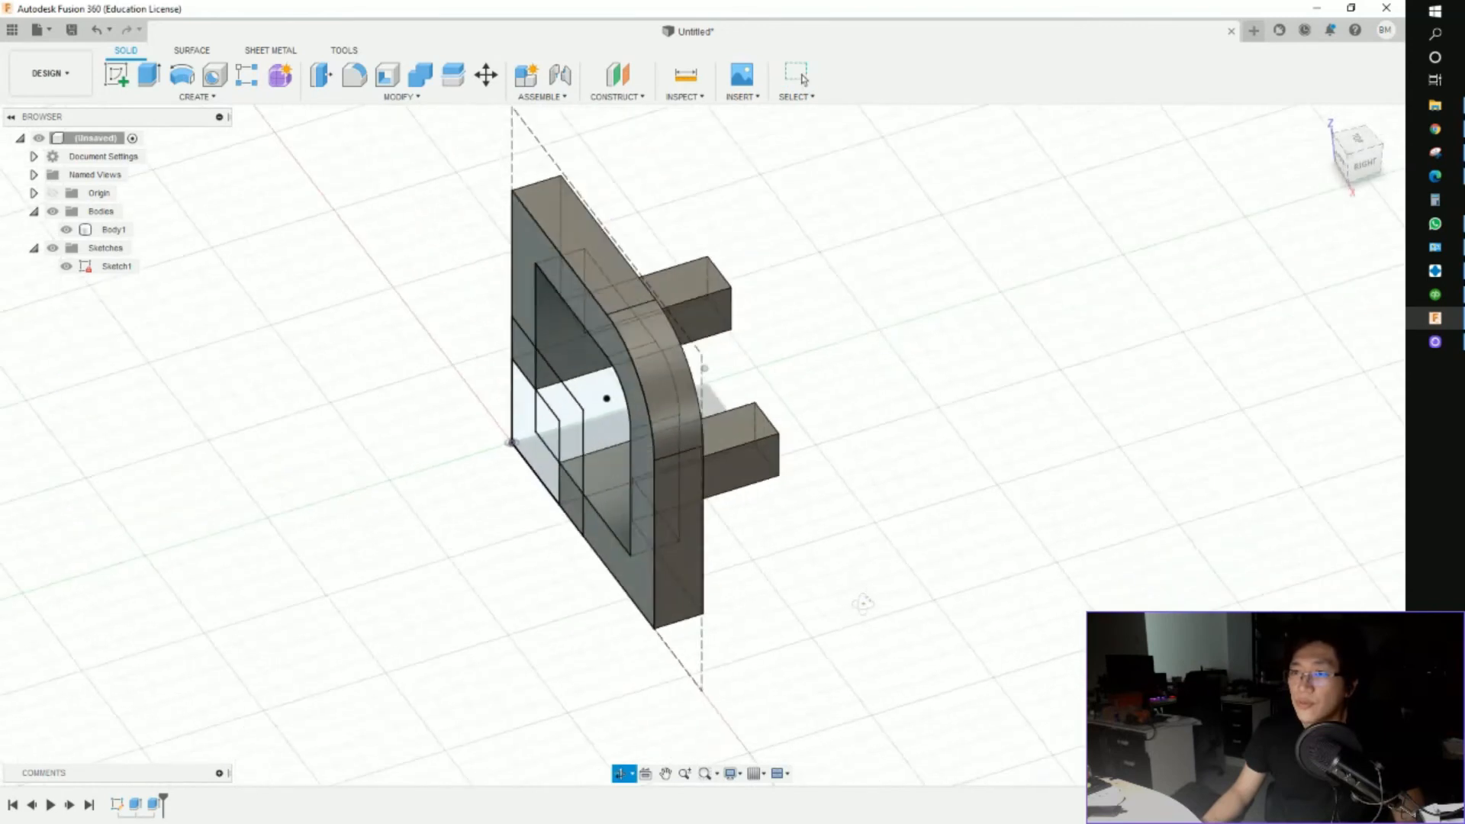
{"action": "middle_click_drag", "start_coordinate": [766, 515], "coordinate": [786, 510], "text": "shift"}
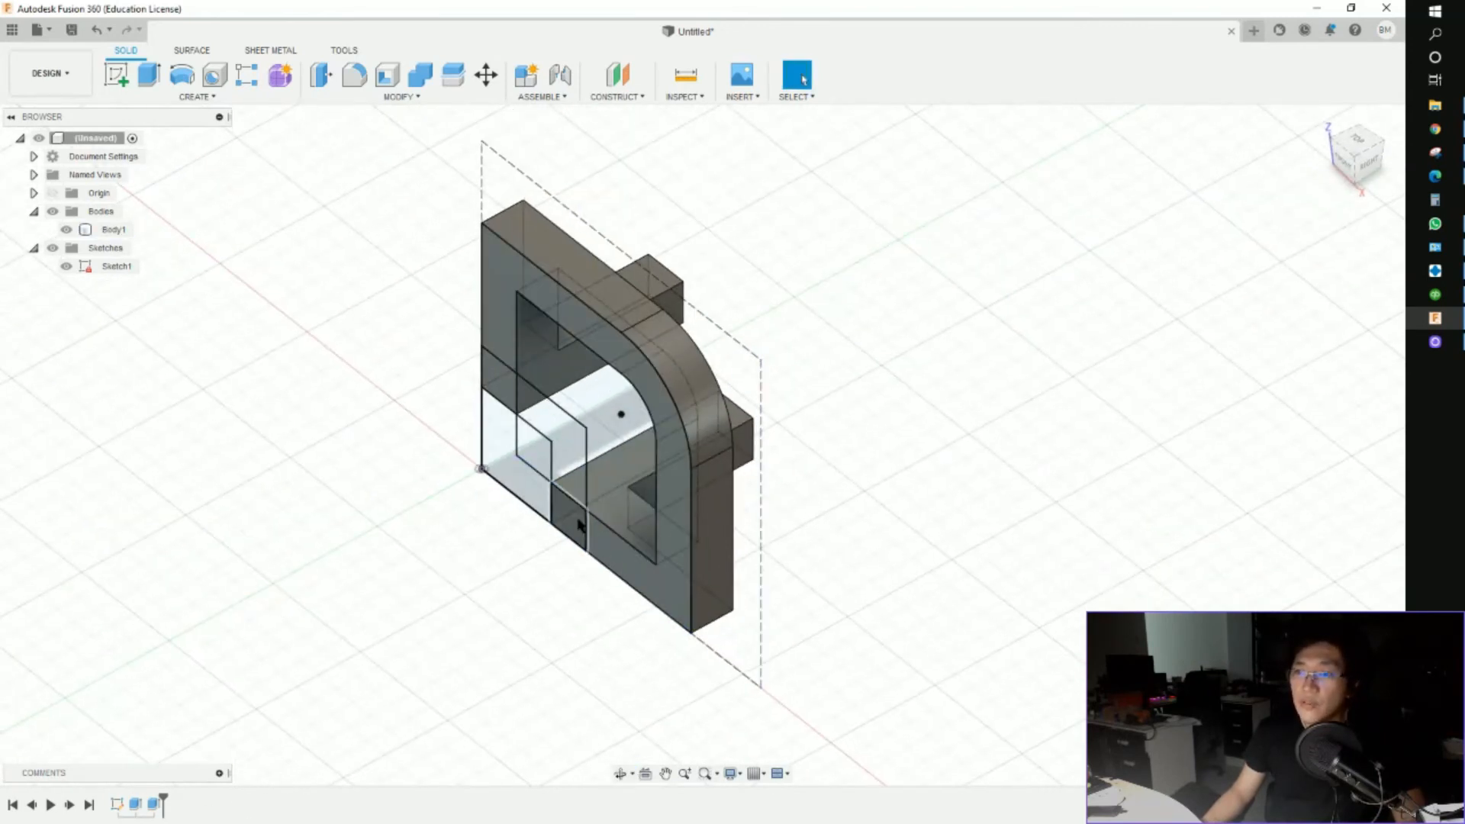
{"action": "double_click", "coordinate": [153, 802]}
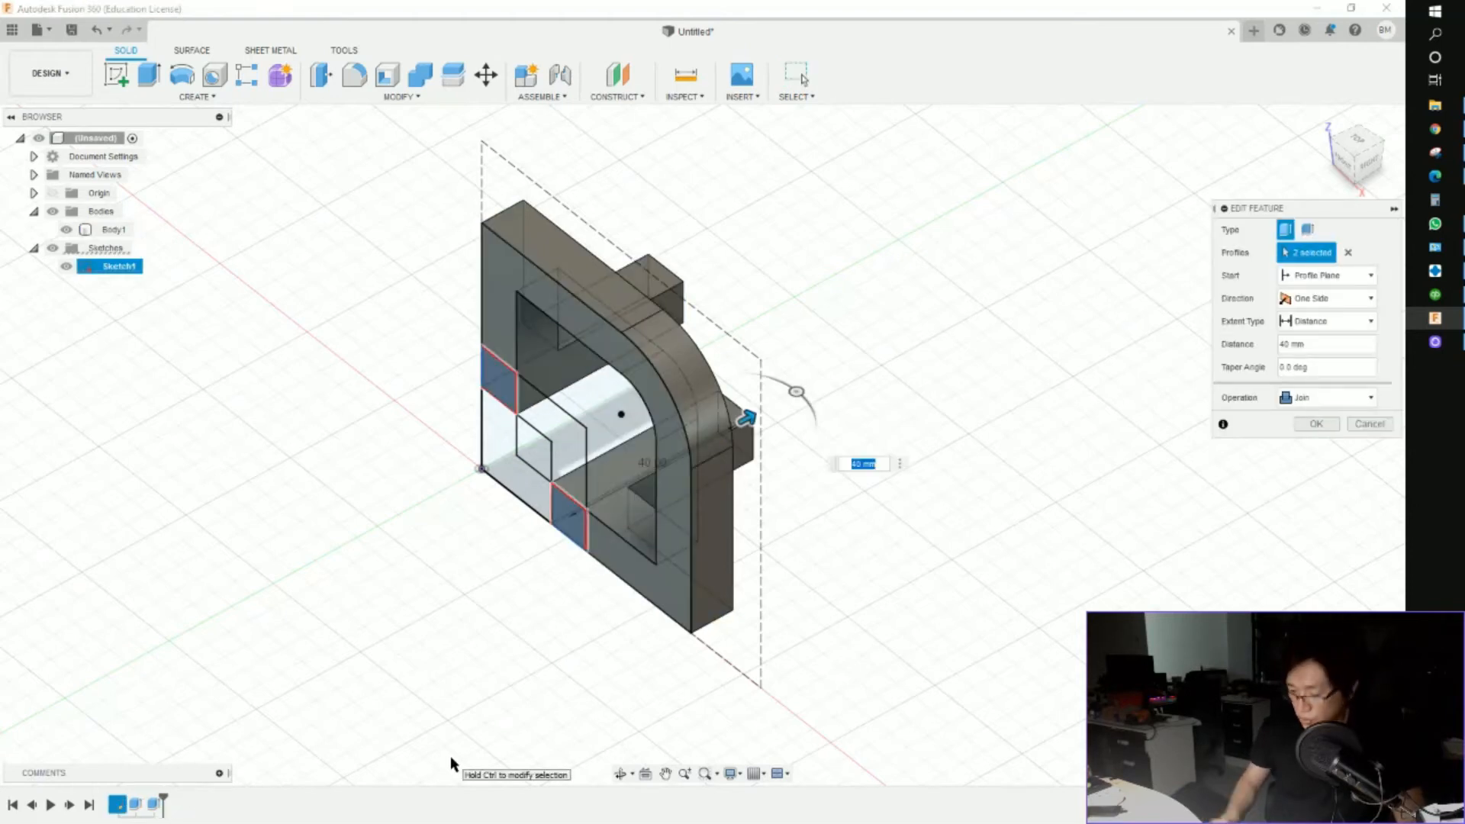
{"action": "type", "text": "50"}
{"action": "key", "text": "Return"}
{"action": "mouse_move", "coordinate": [483, 664]}
{"action": "middle_mouse_down", "text": "shift"}
{"action": "mouse_move", "coordinate": [497, 644]}
{"action": "mouse_move", "coordinate": [479, 660]}
{"action": "middle_mouse_up", "text": "shift"}
Step: Compare the frame and its two arms with the reference drawing in the browser
{"action": "key", "text": "super+Tab"}
{"action": "left_click", "coordinate": [583, 305]}
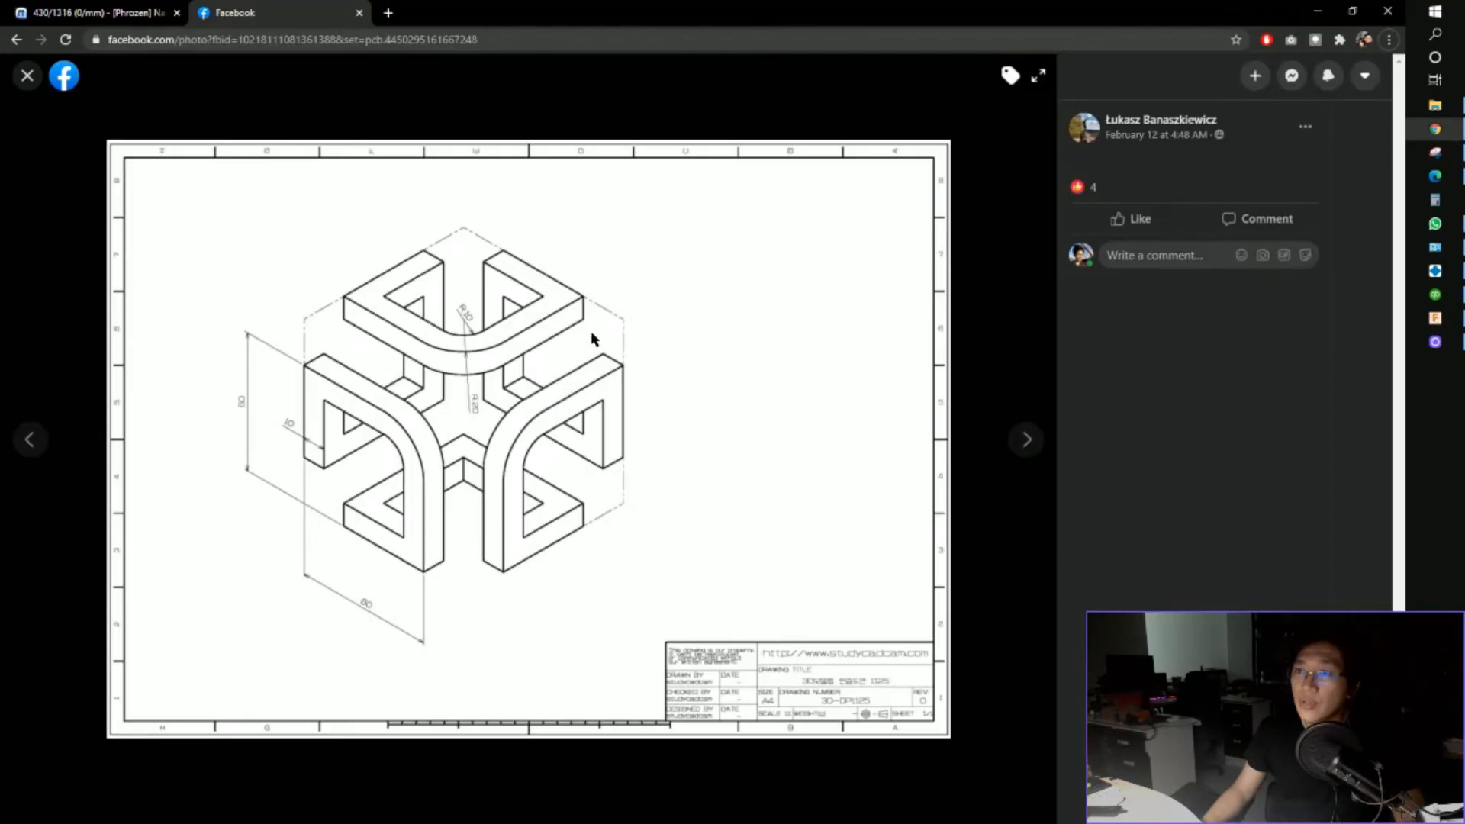
{"action": "key", "text": "alt+Tab"}
{"action": "middle_click_drag", "start_coordinate": [828, 439], "coordinate": [873, 436], "text": "shift"}
{"action": "key", "text": "alt+Tab"}
{"action": "key", "text": "alt+Tab"}
{"action": "middle_click_drag", "start_coordinate": [873, 469], "coordinate": [724, 525]}
{"action": "scroll", "coordinate": [720, 526], "scroll_direction": "down", "scroll_amount": 2}
{"action": "scroll", "coordinate": [720, 527], "scroll_direction": "down", "scroll_amount": 2}
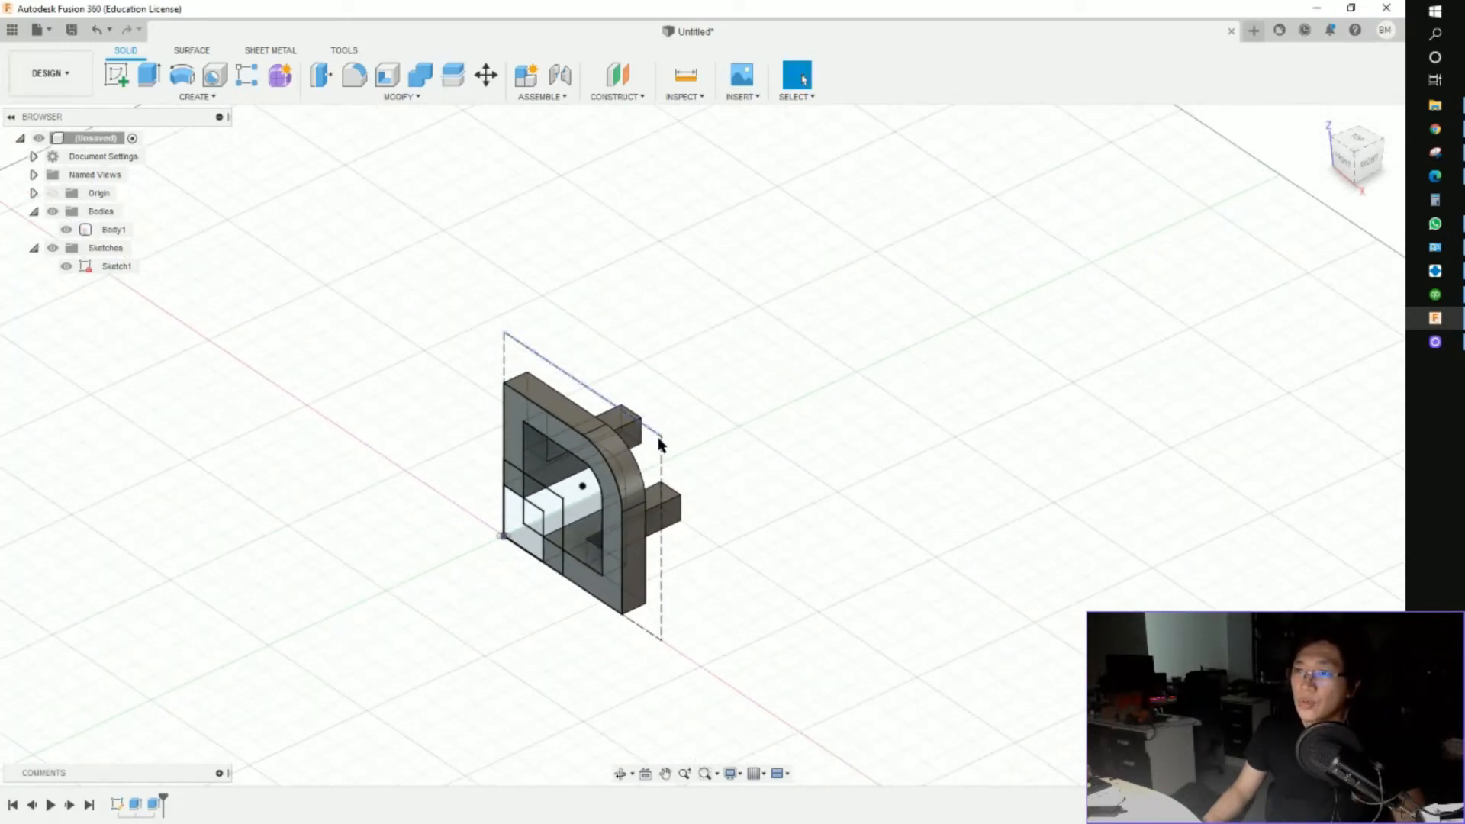
{"action": "middle_click_drag", "start_coordinate": [723, 485], "coordinate": [714, 492], "text": "shift"}
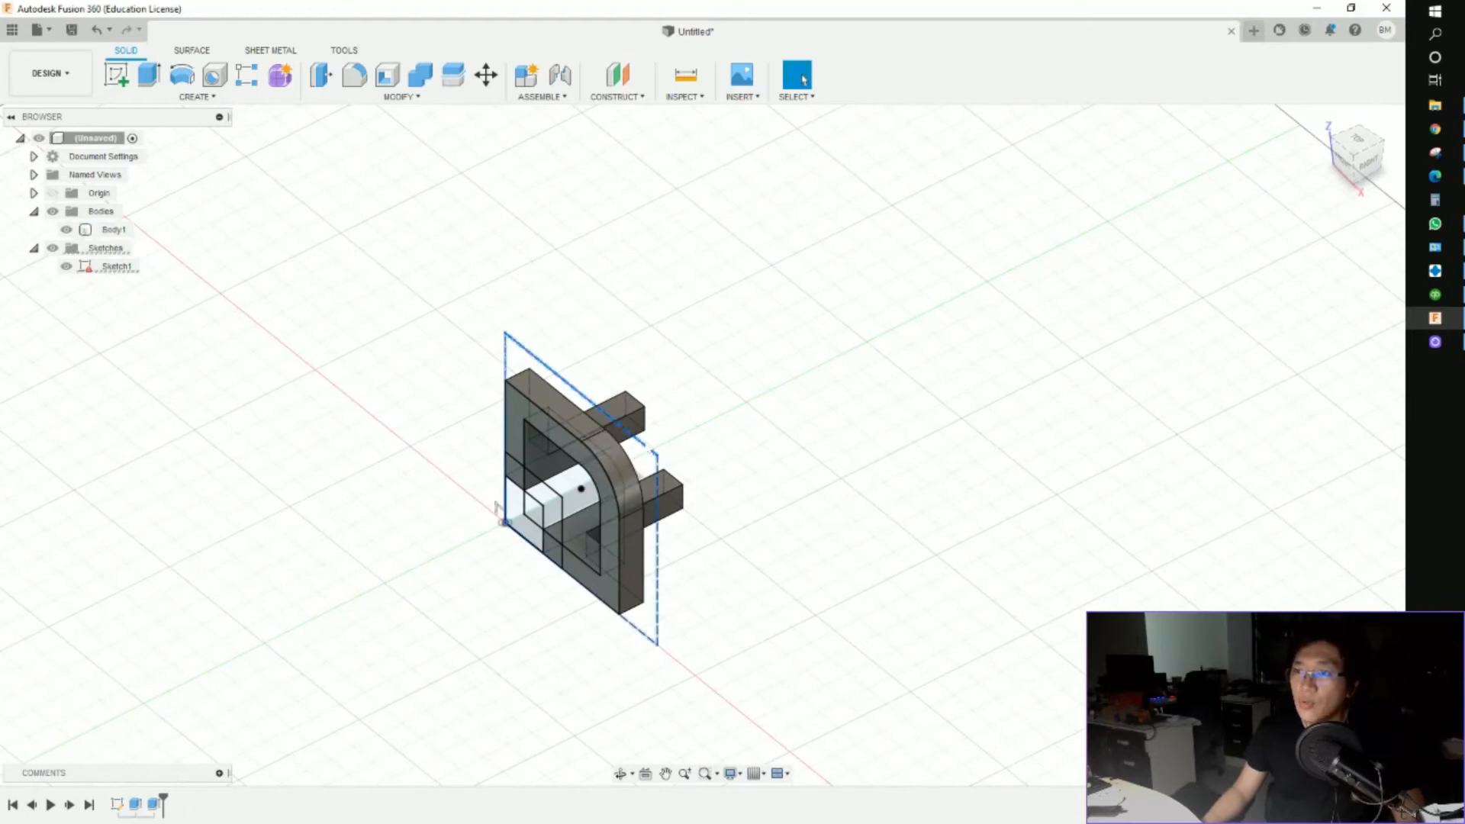
Step: Edit the profile sketch and convert the outer 80 mm square from construction to regular lines
{"action": "double_click", "coordinate": [116, 804]}
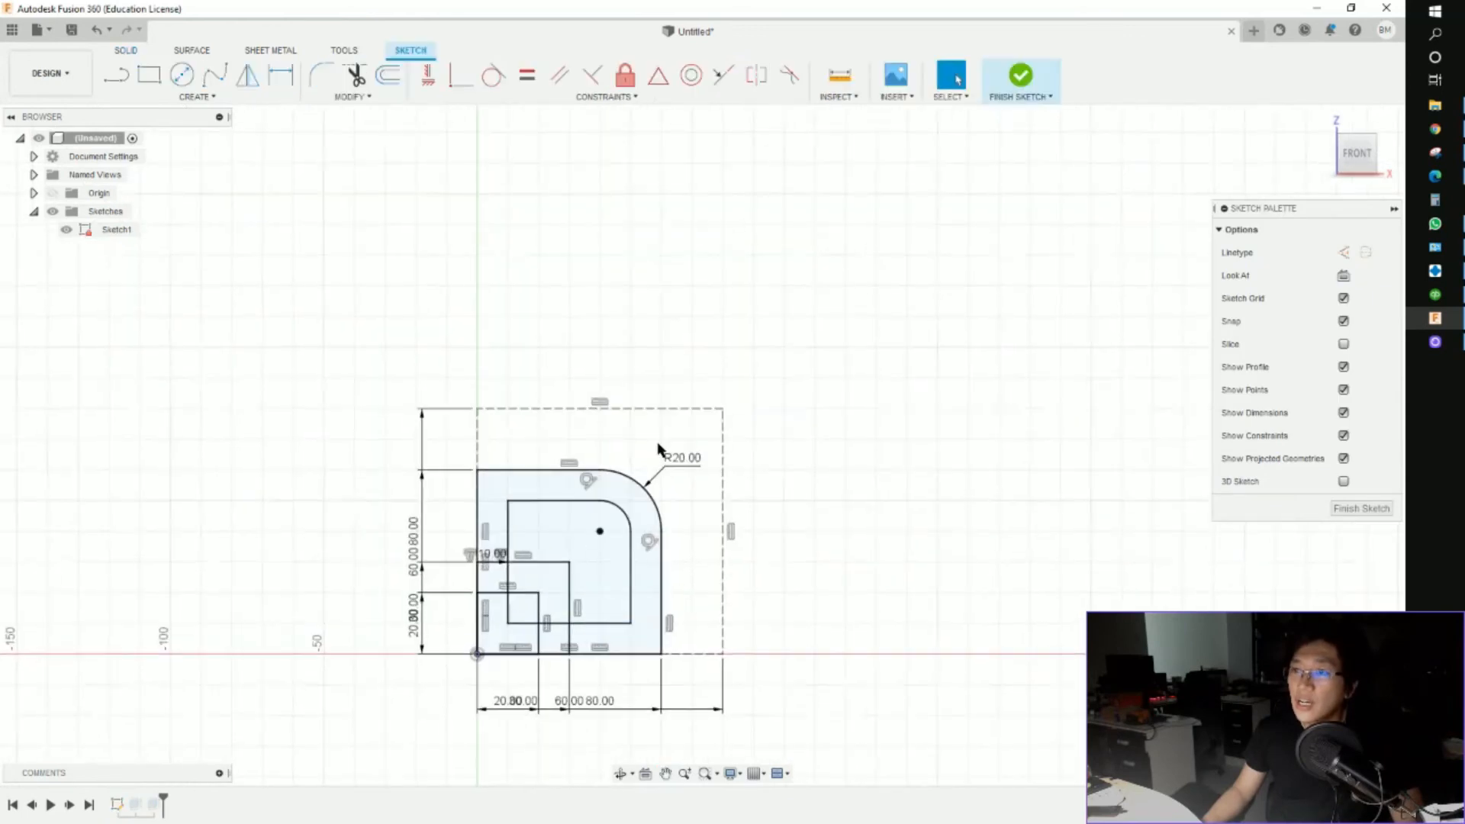
{"action": "double_click", "coordinate": [674, 412]}
{"action": "key", "text": "x"}
{"action": "left_click", "coordinate": [785, 436]}
{"action": "middle_click_drag", "start_coordinate": [785, 437], "coordinate": [769, 460], "text": "shift"}
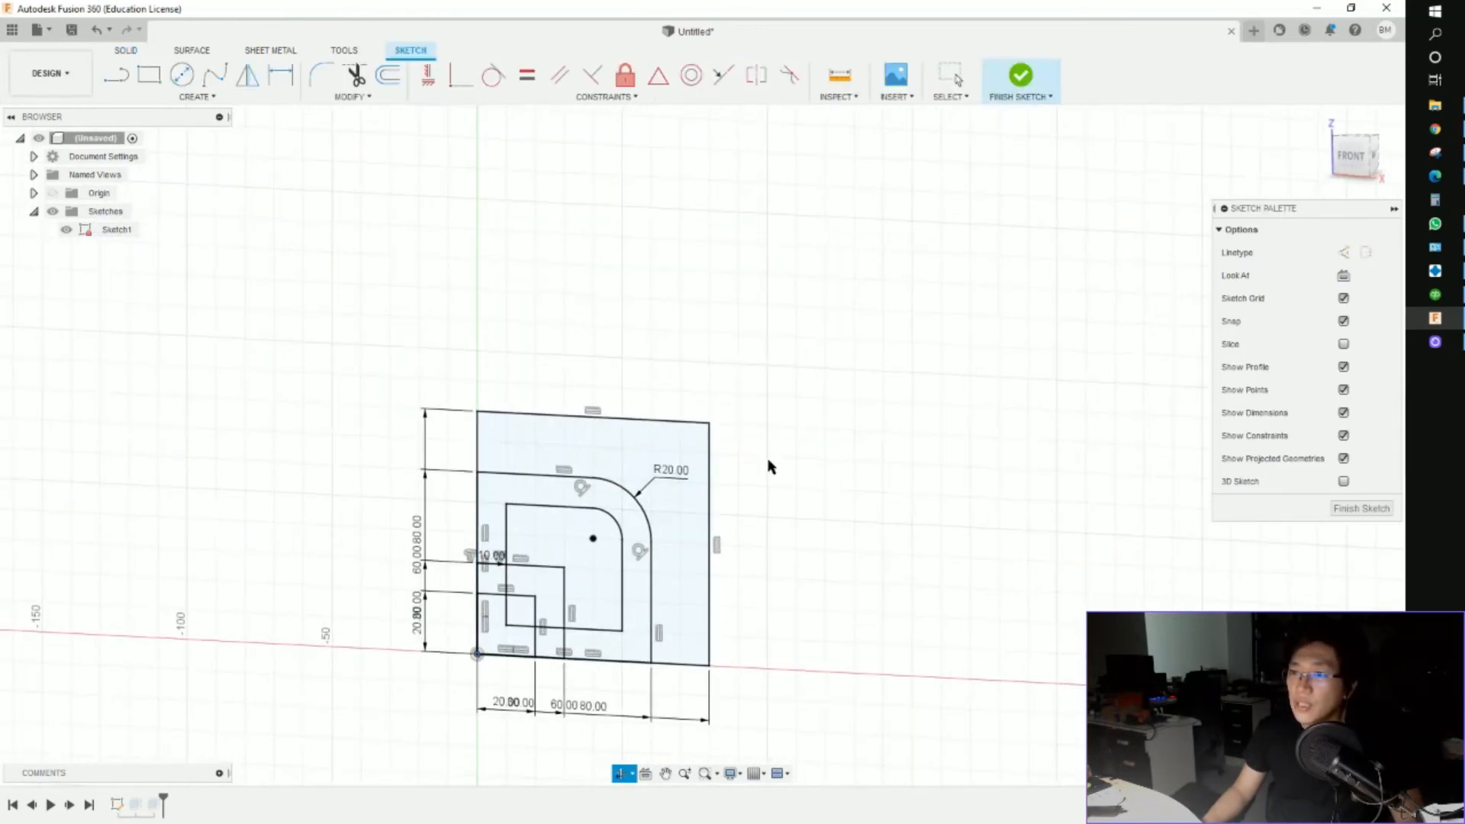
Step: Extrude all profiles within the 80 mm square 80 mm into a cube as a new body
{"action": "left_click", "coordinate": [663, 445]}
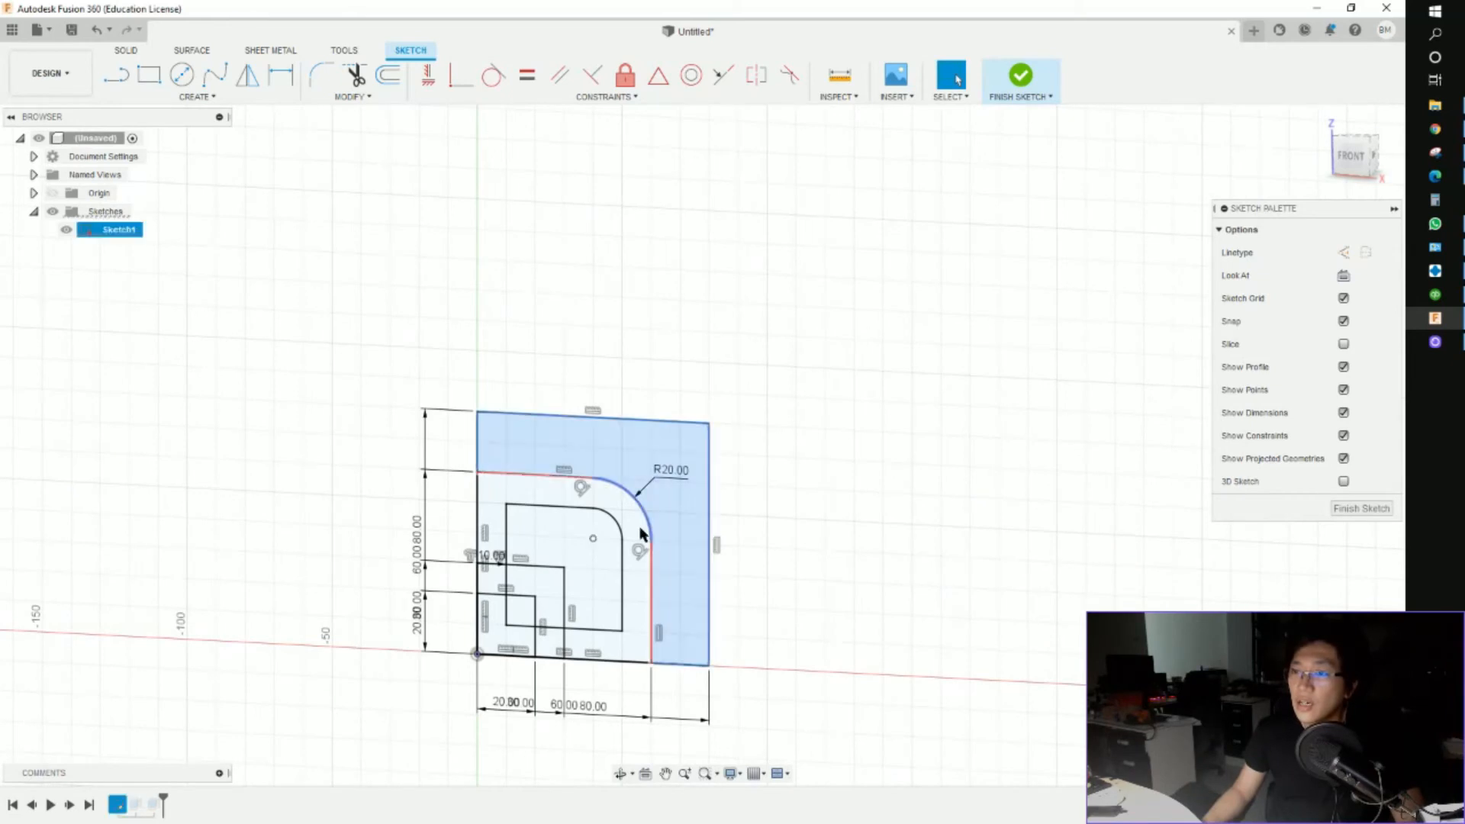
{"action": "left_click_drag", "start_coordinate": [416, 348], "coordinate": [820, 739]}
{"action": "key", "text": "e"}
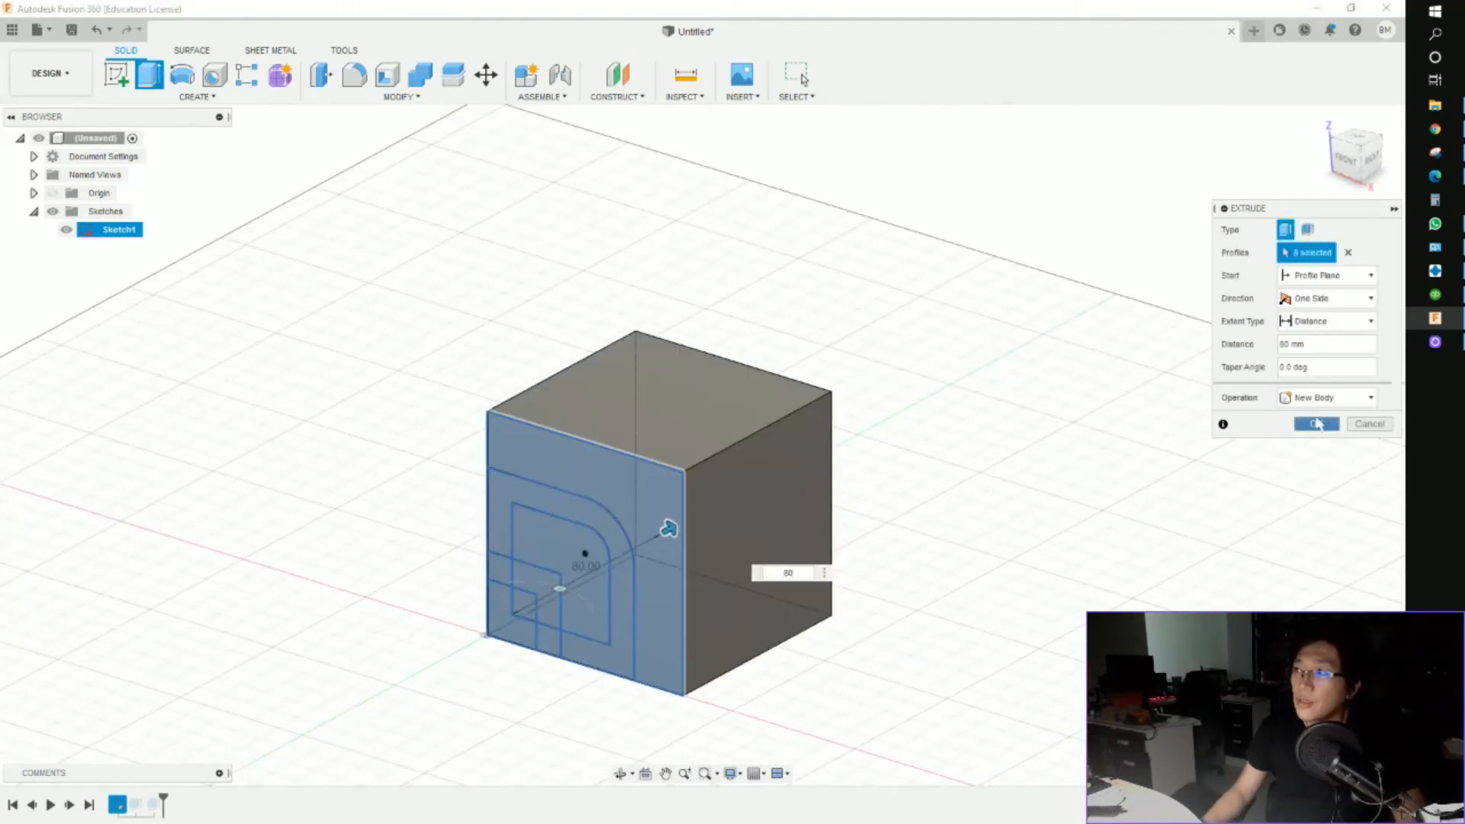
{"action": "left_click", "coordinate": [1317, 424]}
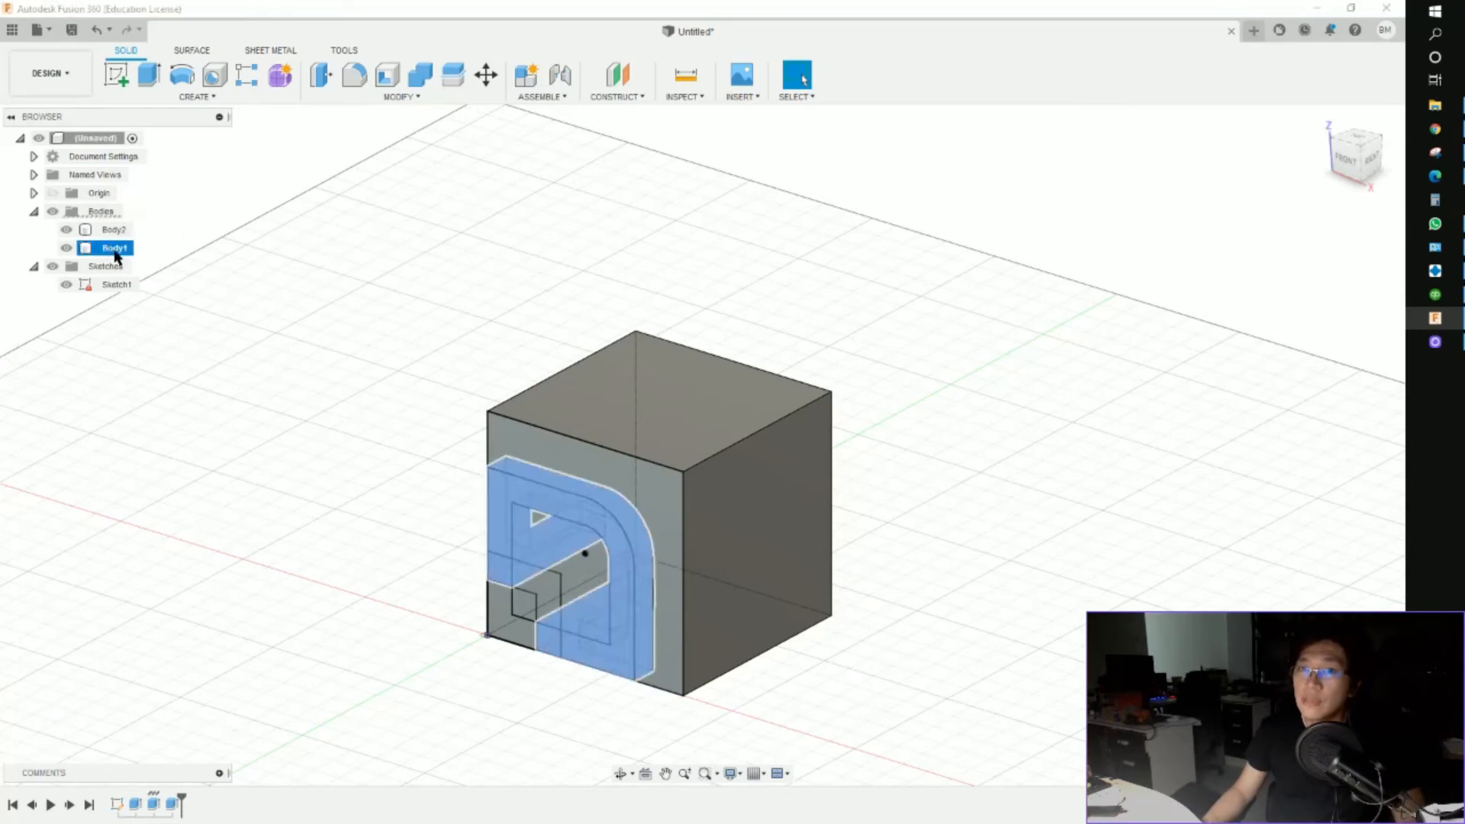
Step: Rename the cube body as tools
{"action": "double_click", "coordinate": [118, 229]}
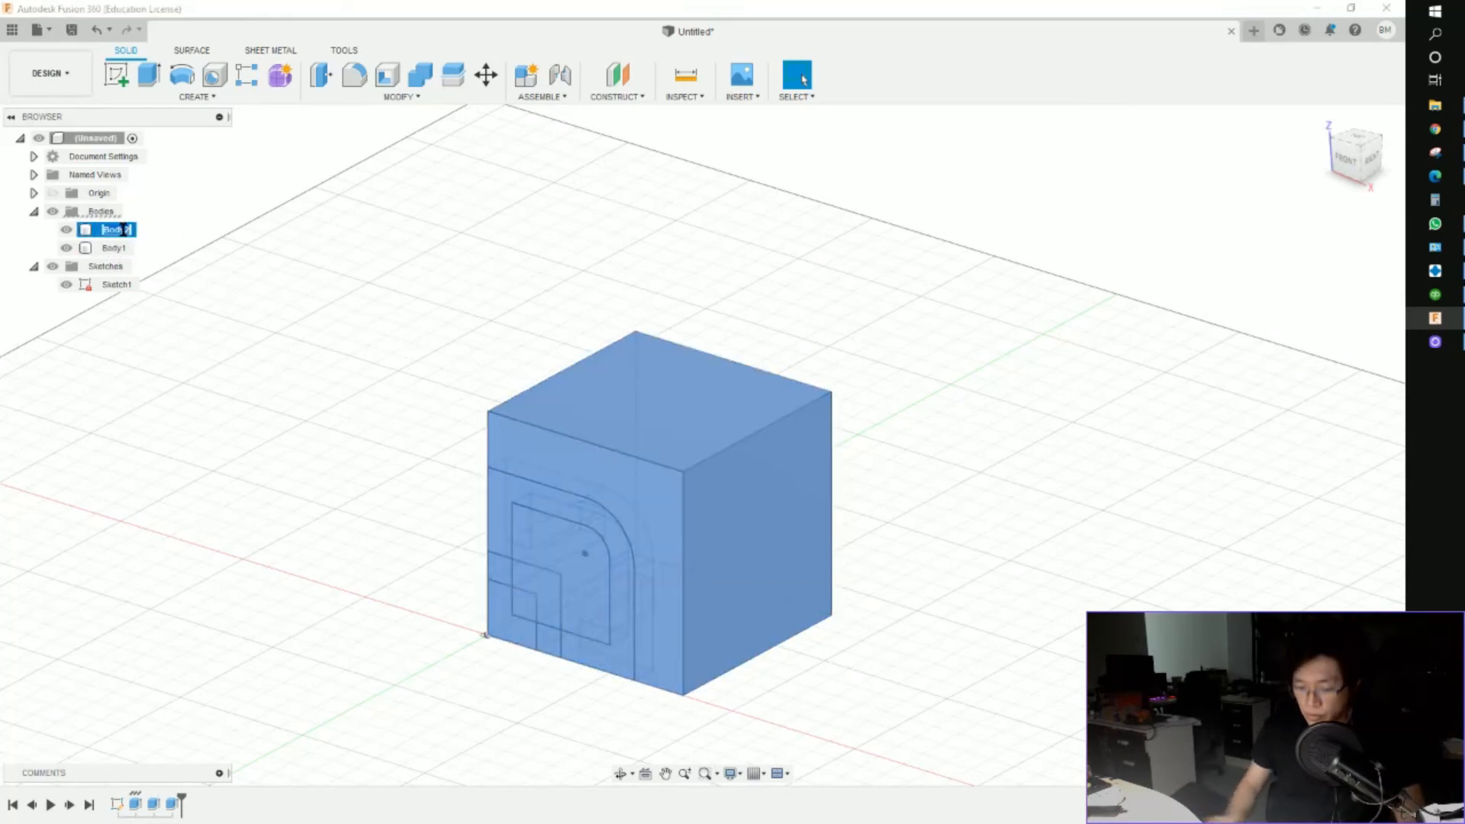
{"action": "type", "text": "tool"}
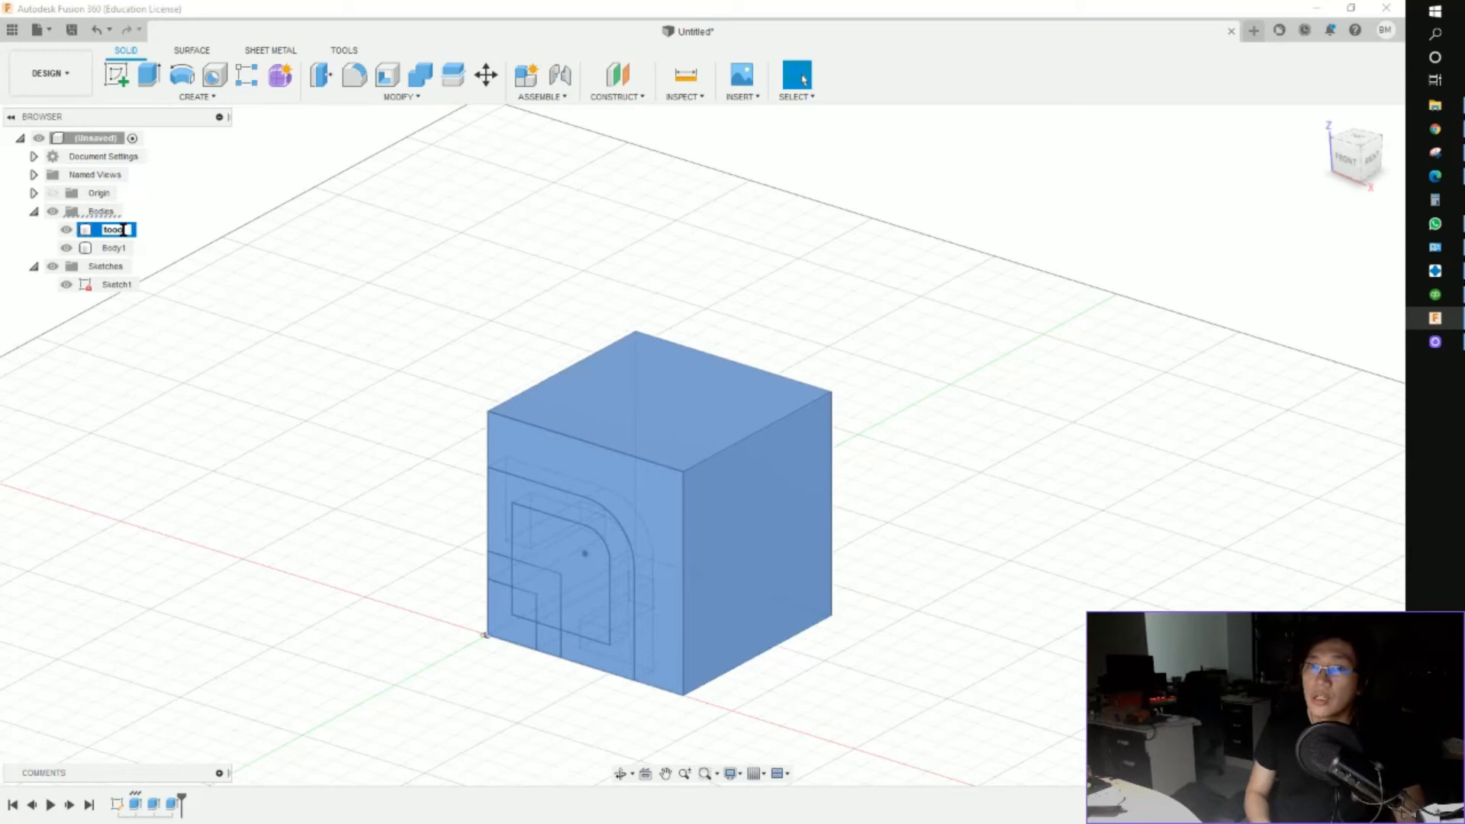
{"action": "type", "text": "s"}
{"action": "key", "text": "Return"}
{"action": "middle_click_drag", "start_coordinate": [702, 315], "coordinate": [695, 309], "text": "shift"}
{"action": "left_click", "coordinate": [568, 294]}
Step: Create a sketch on the cube's front face and enable 3D sketching for it
{"action": "middle_click_drag", "start_coordinate": [232, 424], "coordinate": [331, 427], "text": "shift"}
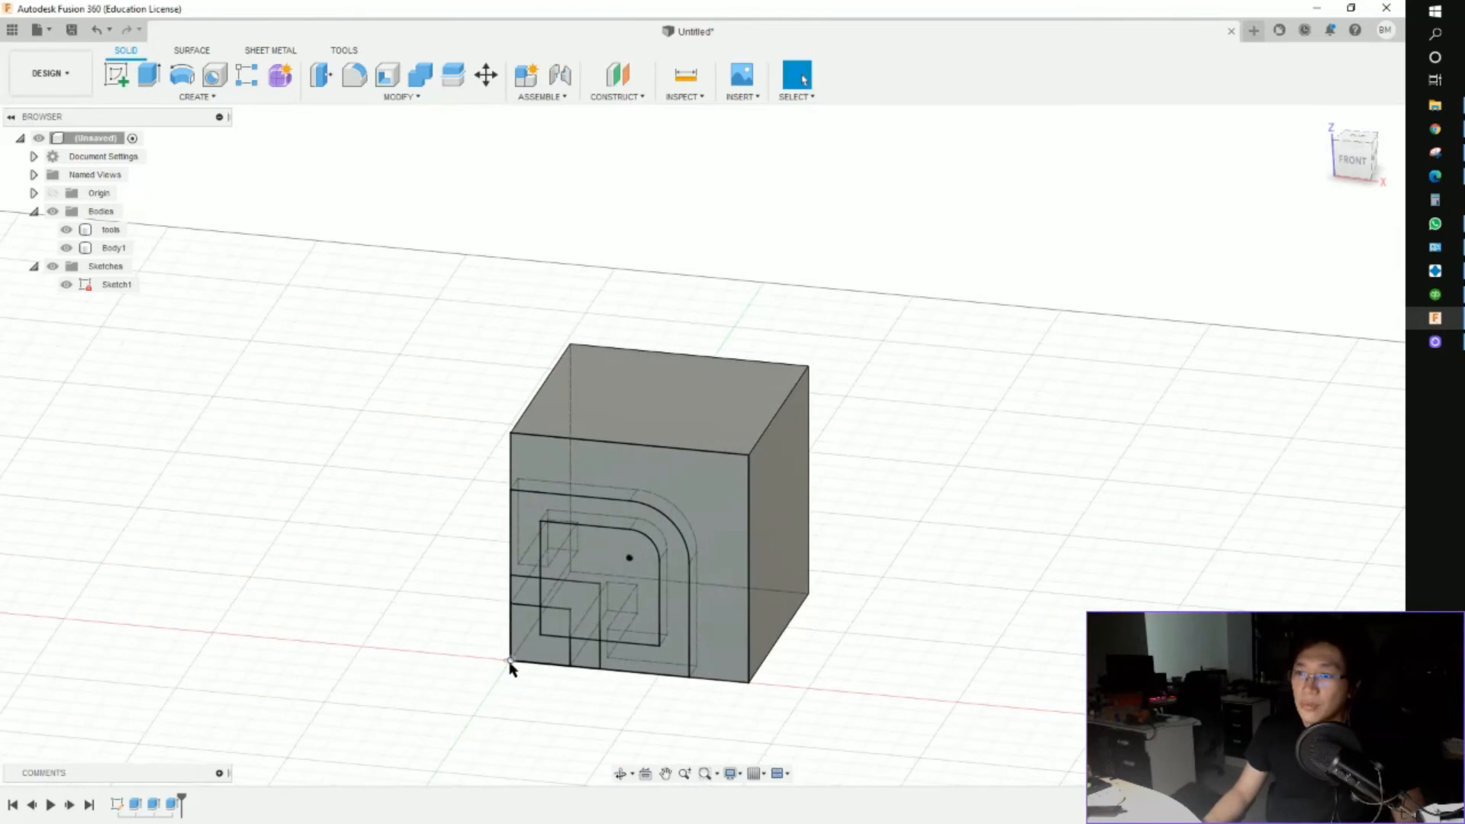
{"action": "middle_click_drag", "start_coordinate": [552, 665], "coordinate": [488, 678], "text": "shift"}
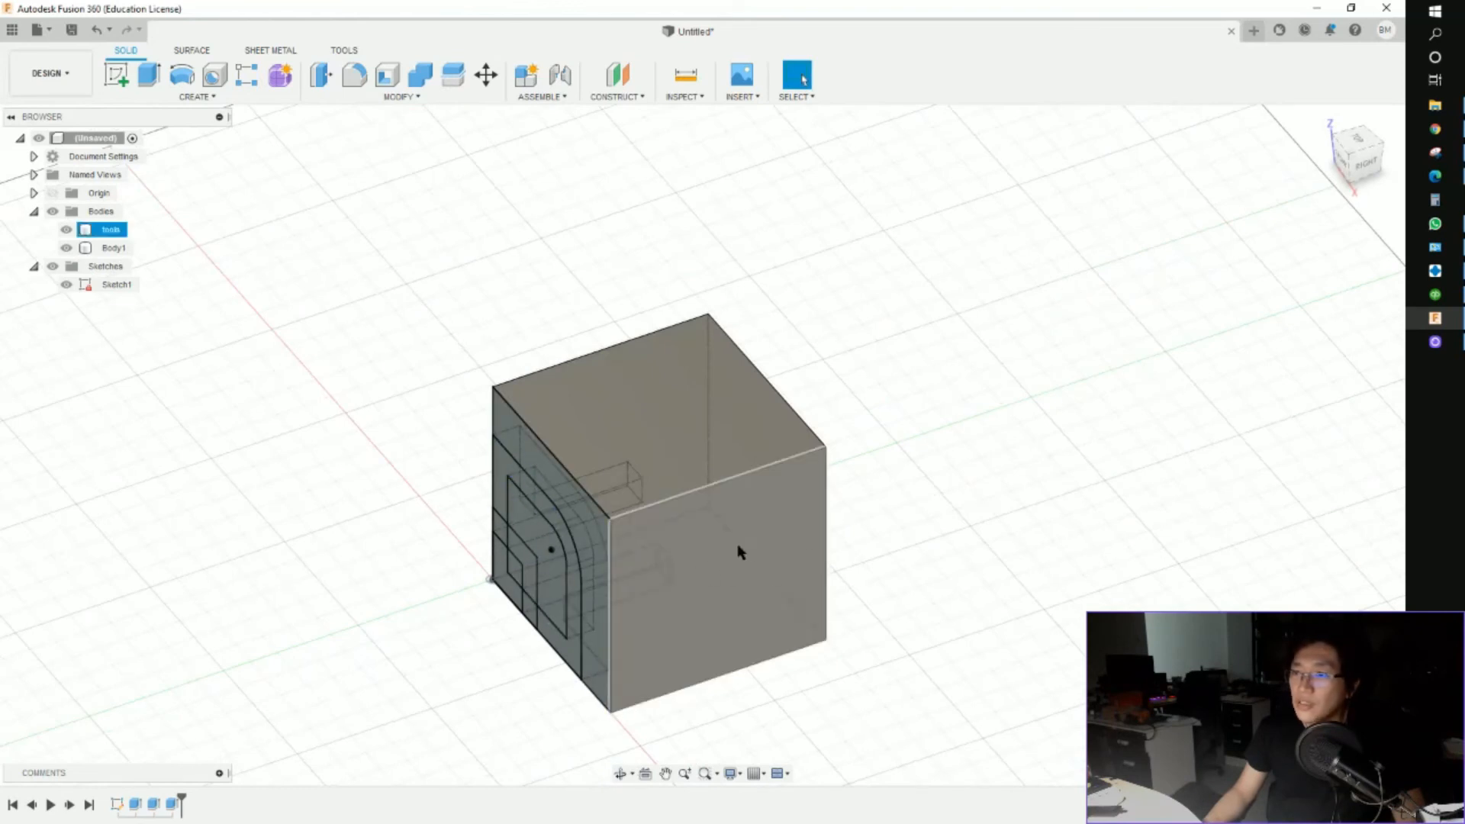
{"action": "middle_click_drag", "start_coordinate": [877, 552], "coordinate": [766, 540], "text": "shift"}
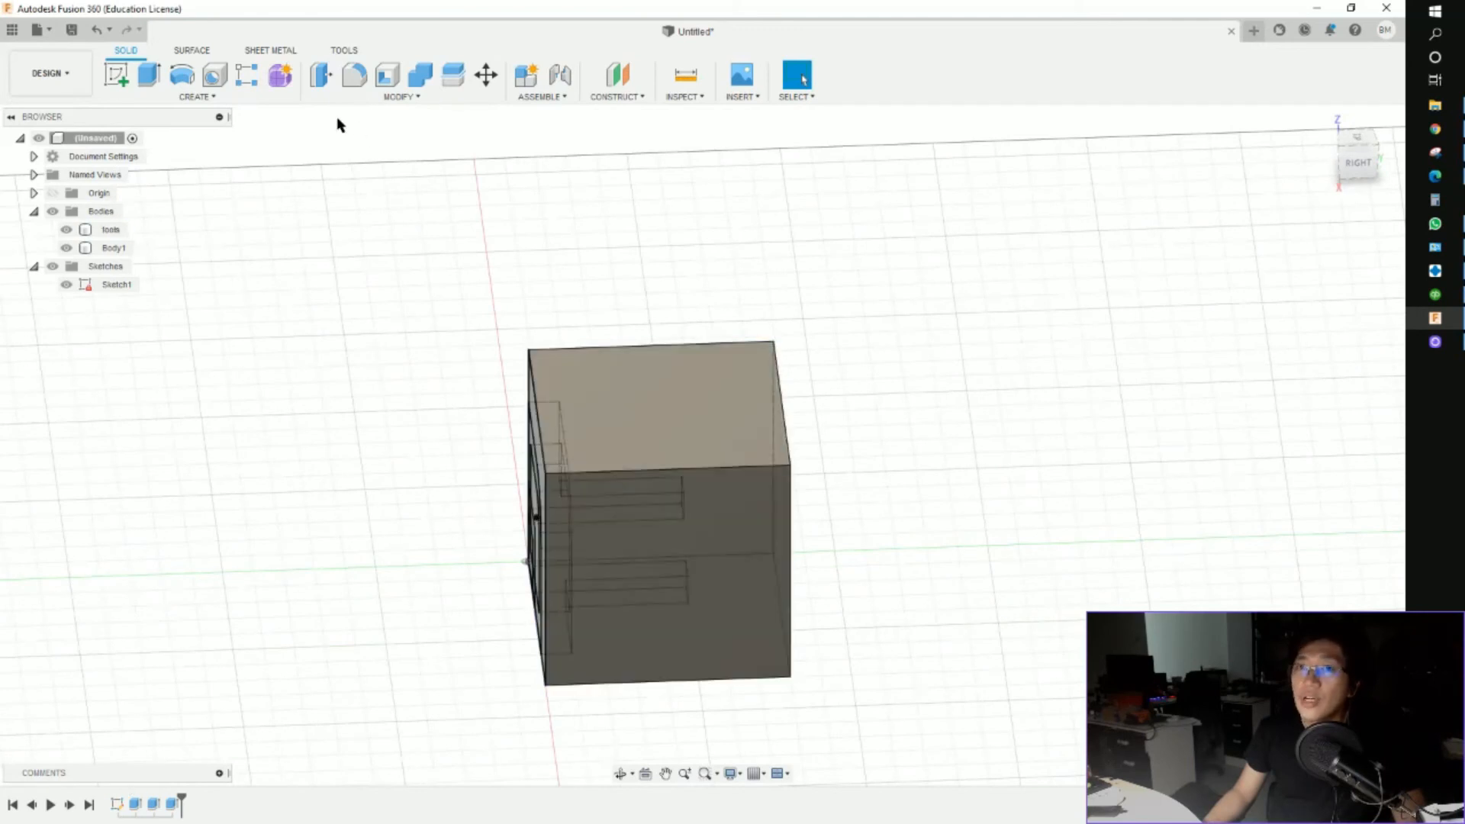
{"action": "left_click", "coordinate": [115, 76]}
{"action": "left_click", "coordinate": [598, 497]}
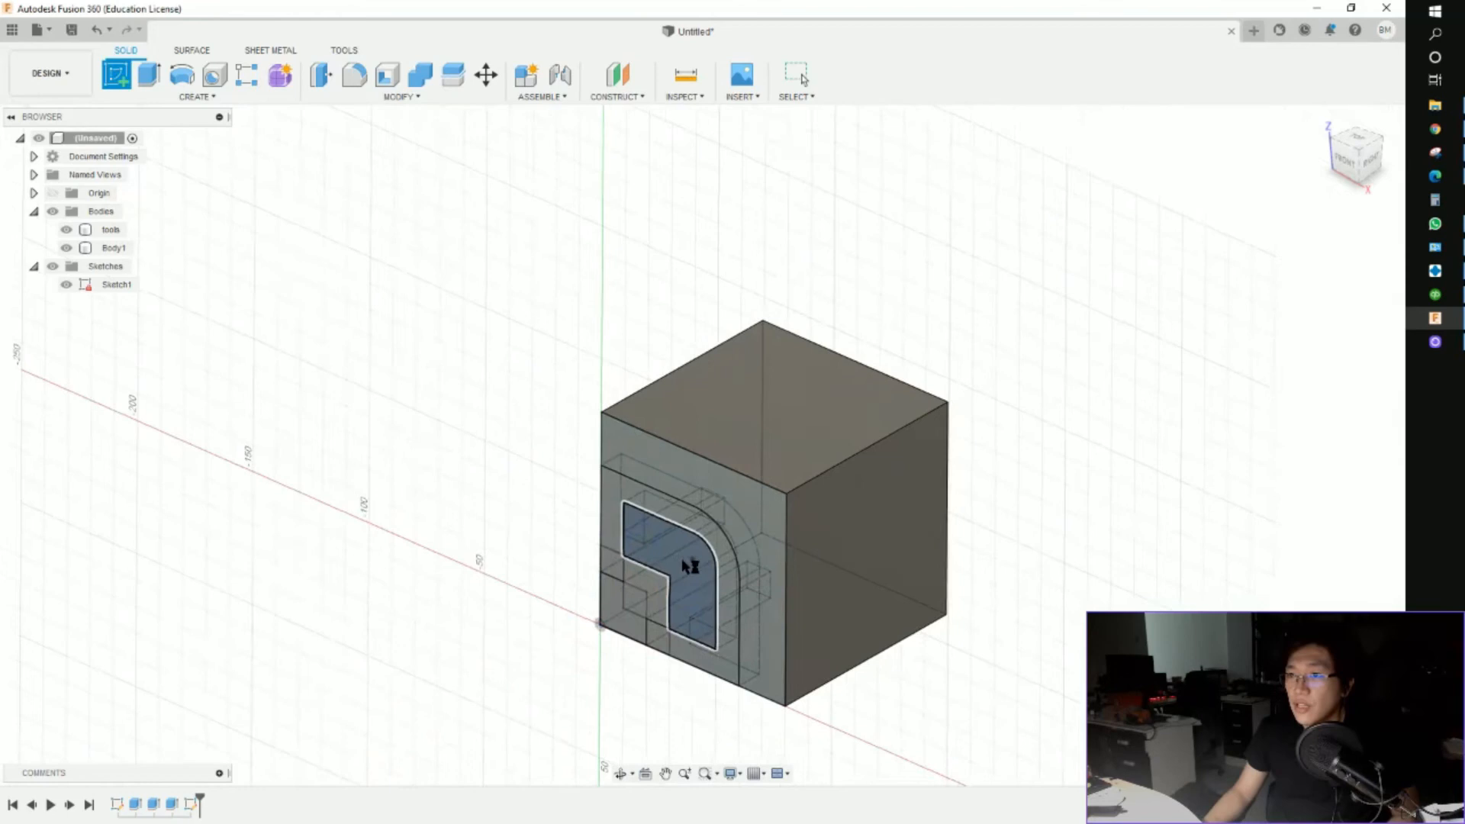
{"action": "middle_click_drag", "start_coordinate": [814, 570], "coordinate": [694, 611], "text": "shift"}
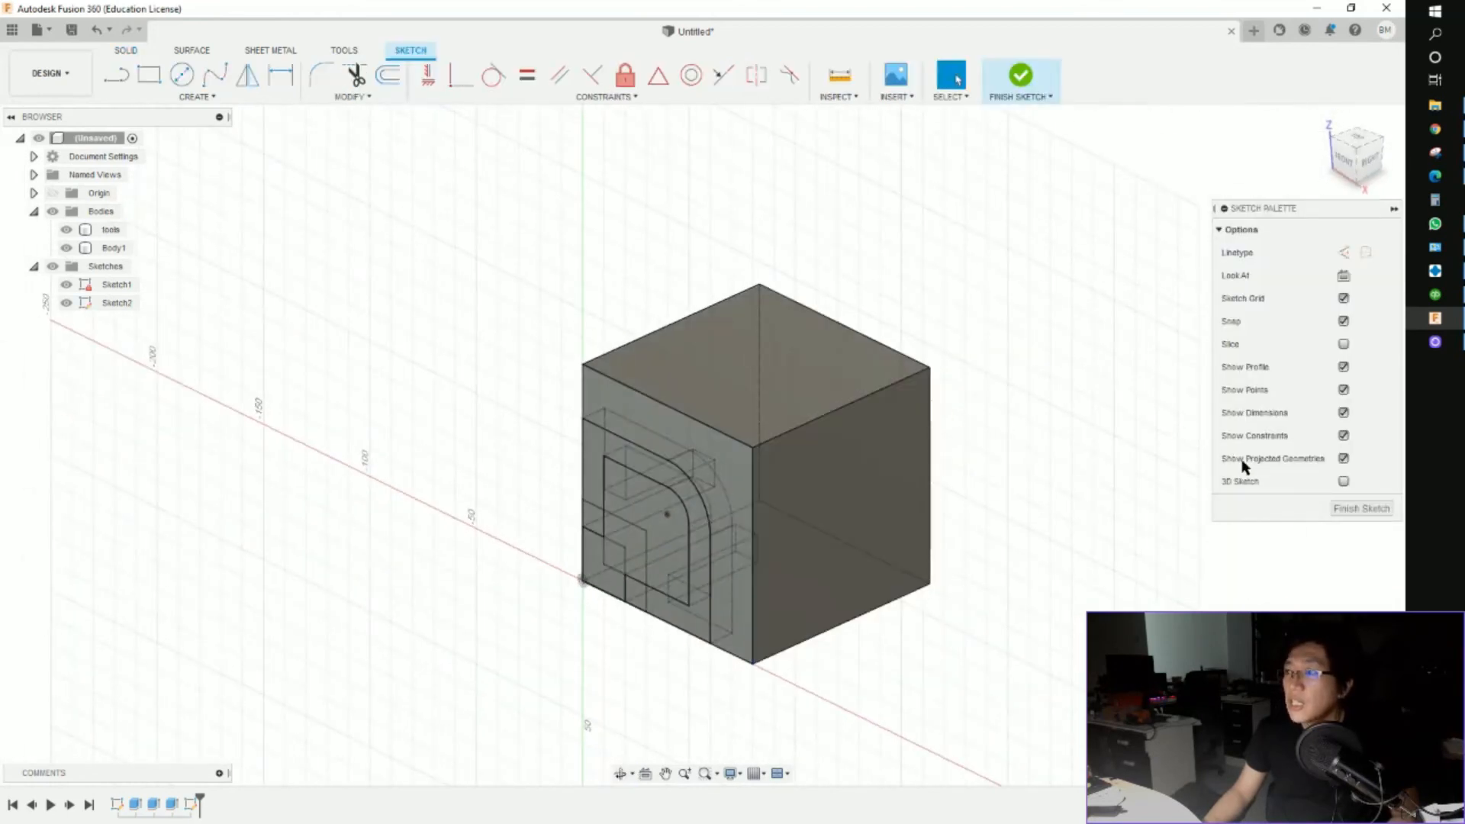
{"action": "middle_click_drag", "start_coordinate": [1159, 525], "coordinate": [897, 641], "text": "shift"}
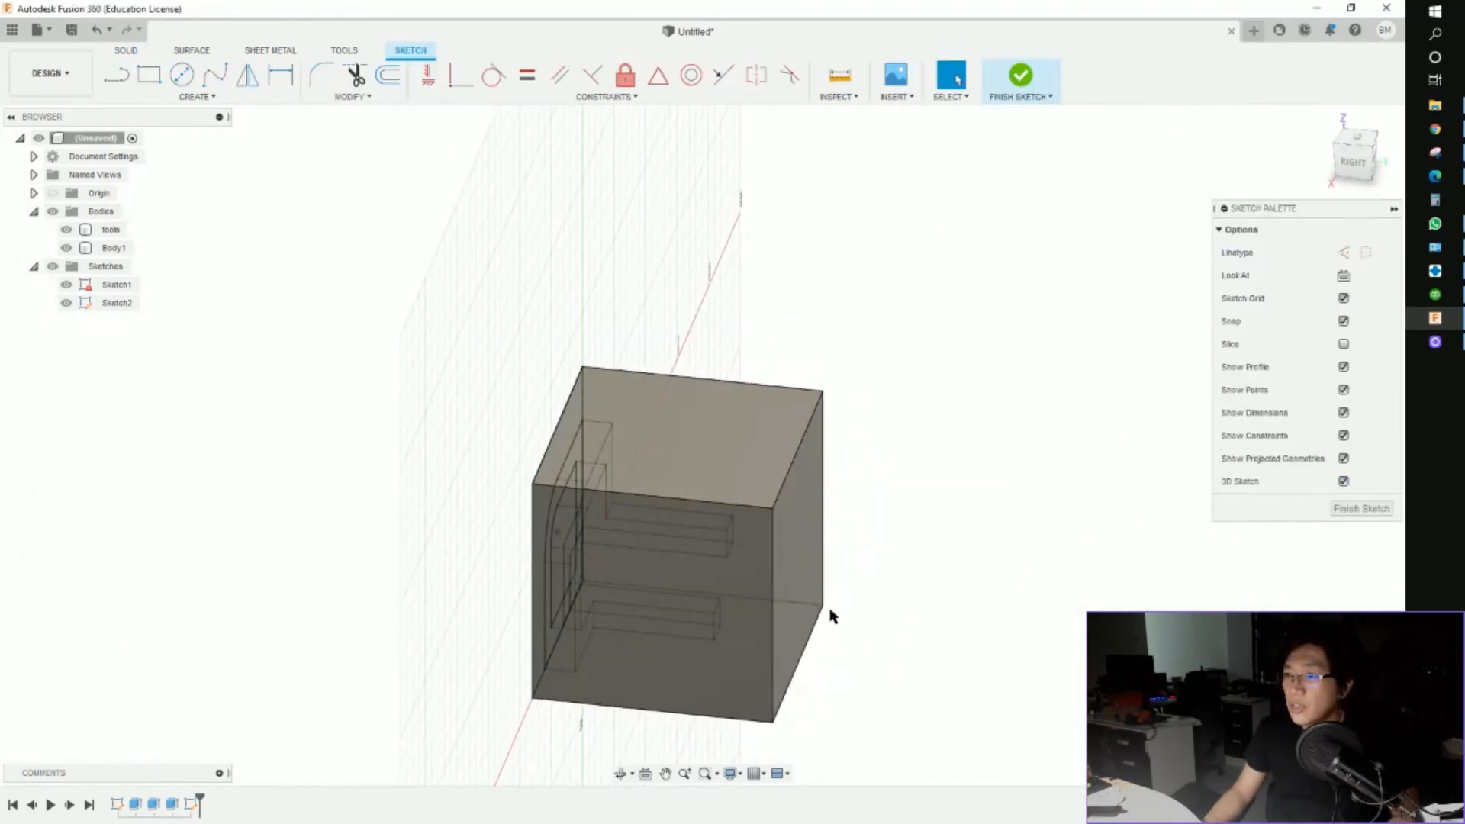
{"action": "middle_click_drag", "start_coordinate": [539, 491], "coordinate": [453, 547], "text": "shift"}
Step: Draw a line through the cube from the front face's upper corner opposite the origin to the diagonally opposite rear bottom corner, and finish the sketch
{"action": "left_click", "coordinate": [117, 75]}
{"action": "middle_click_drag", "start_coordinate": [810, 502], "coordinate": [843, 608], "text": "shift"}
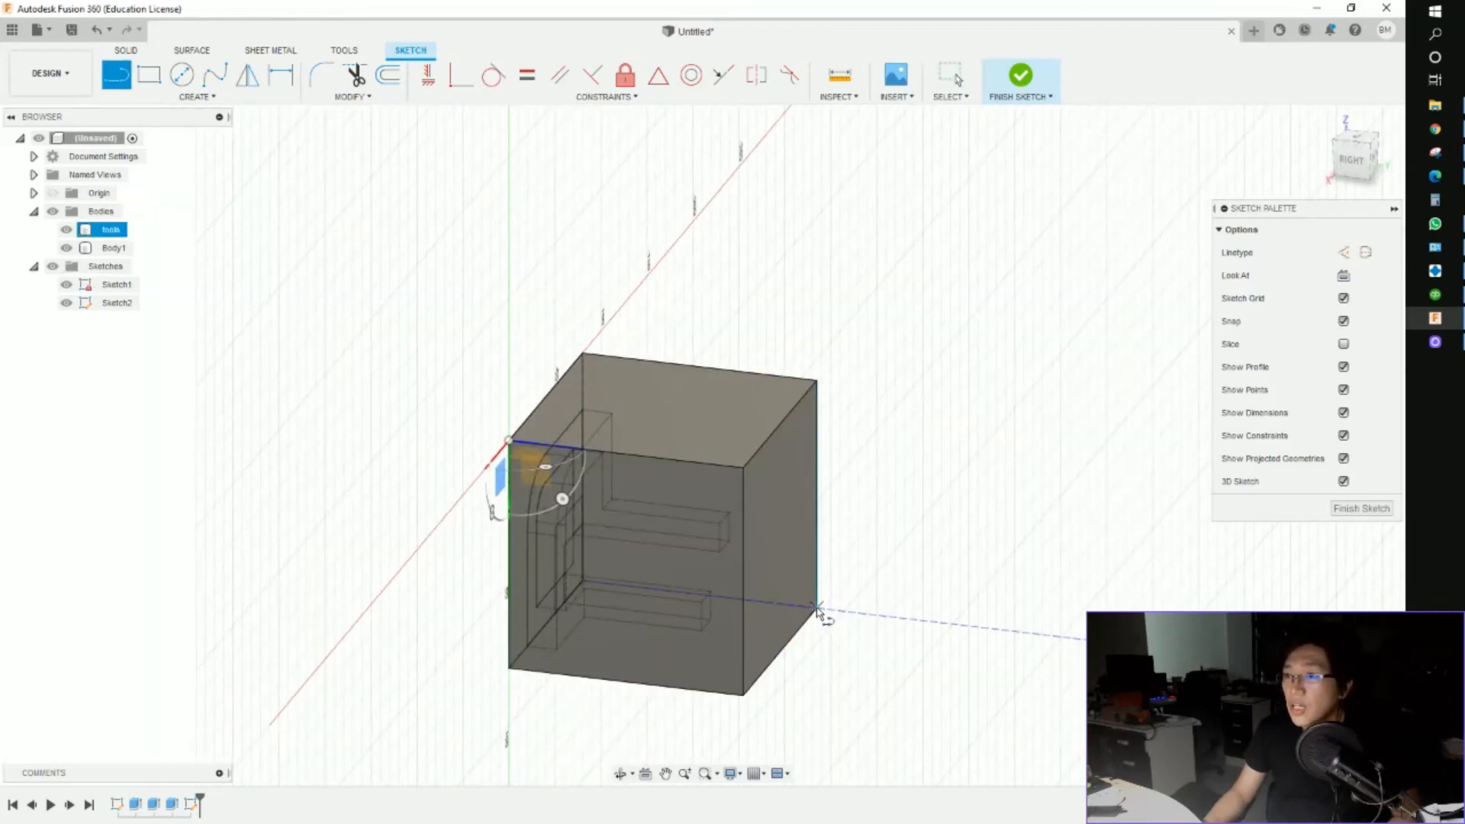
{"action": "left_click", "coordinate": [817, 608]}
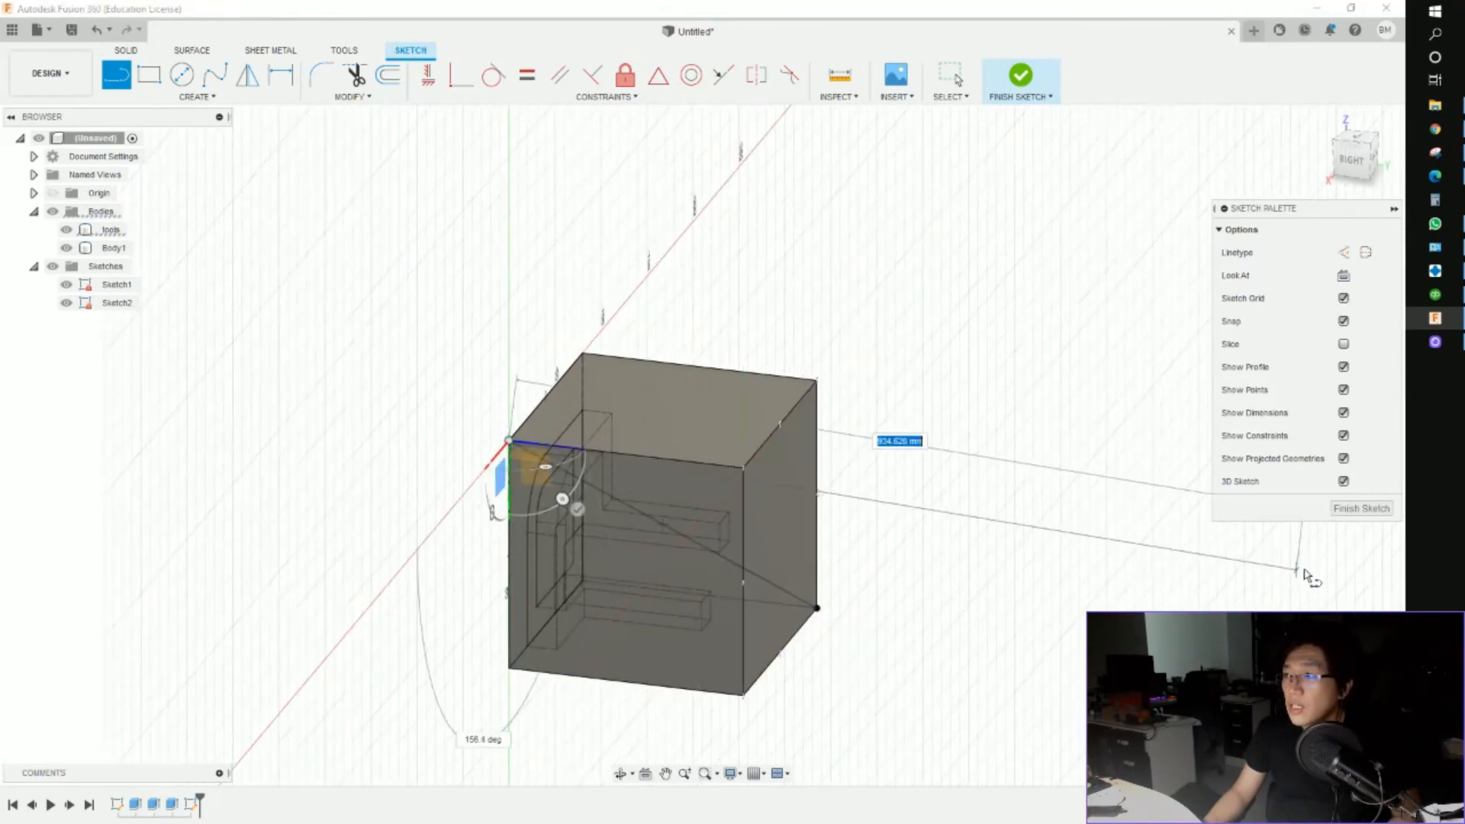
{"action": "left_click", "coordinate": [1362, 508]}
Step: Hide the tools cube body so that the frame and the diagonal line are exposed
{"action": "middle_click_drag", "start_coordinate": [896, 546], "coordinate": [575, 340], "text": "shift"}
{"action": "left_click", "coordinate": [66, 229]}
{"action": "scroll", "coordinate": [305, 448], "scroll_direction": "down", "scroll_amount": 2}
{"action": "middle_click_drag", "start_coordinate": [347, 467], "coordinate": [359, 497], "text": "shift"}
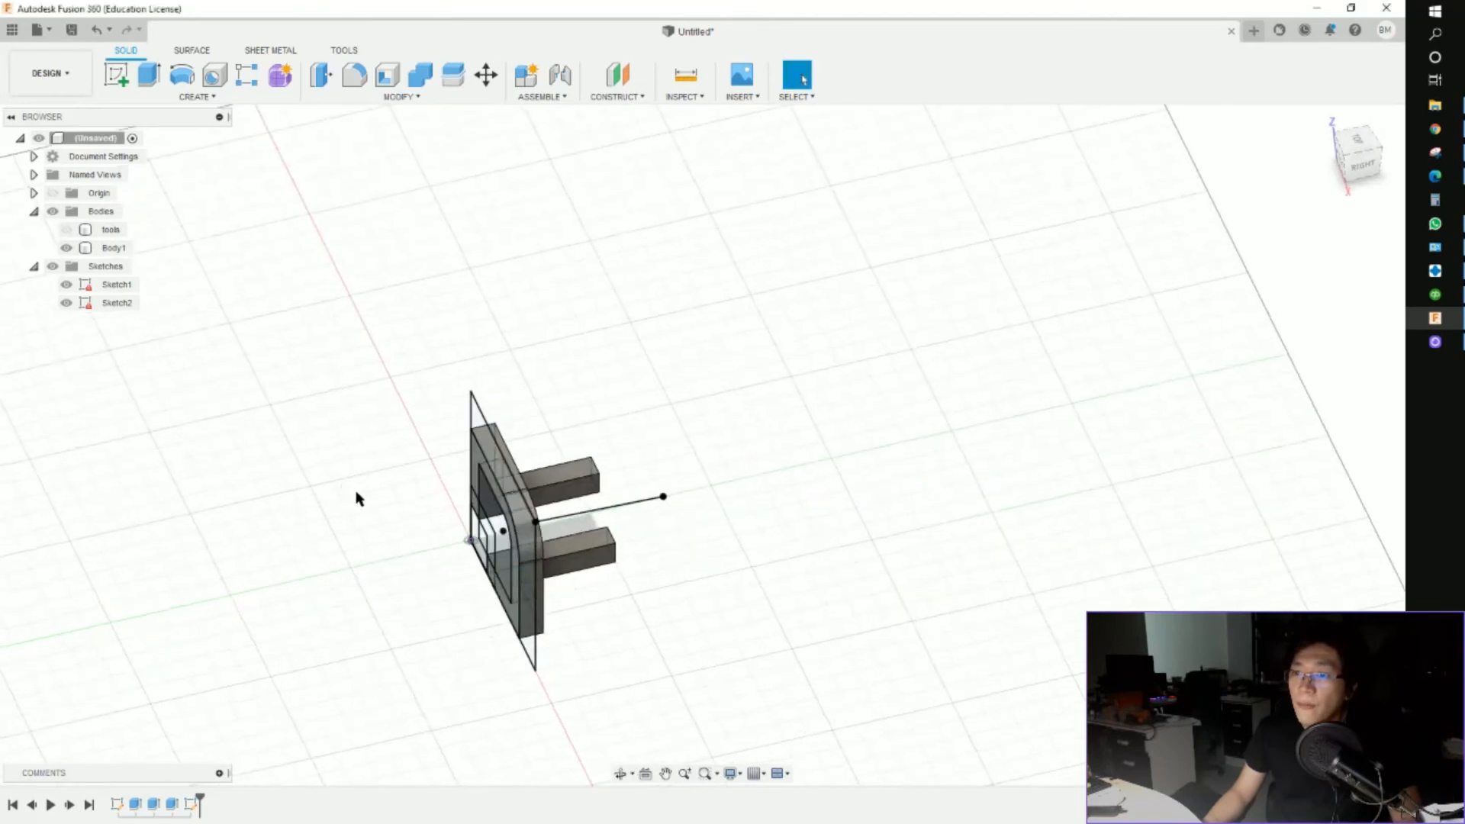
{"action": "scroll", "coordinate": [373, 516], "scroll_direction": "up", "scroll_amount": 3}
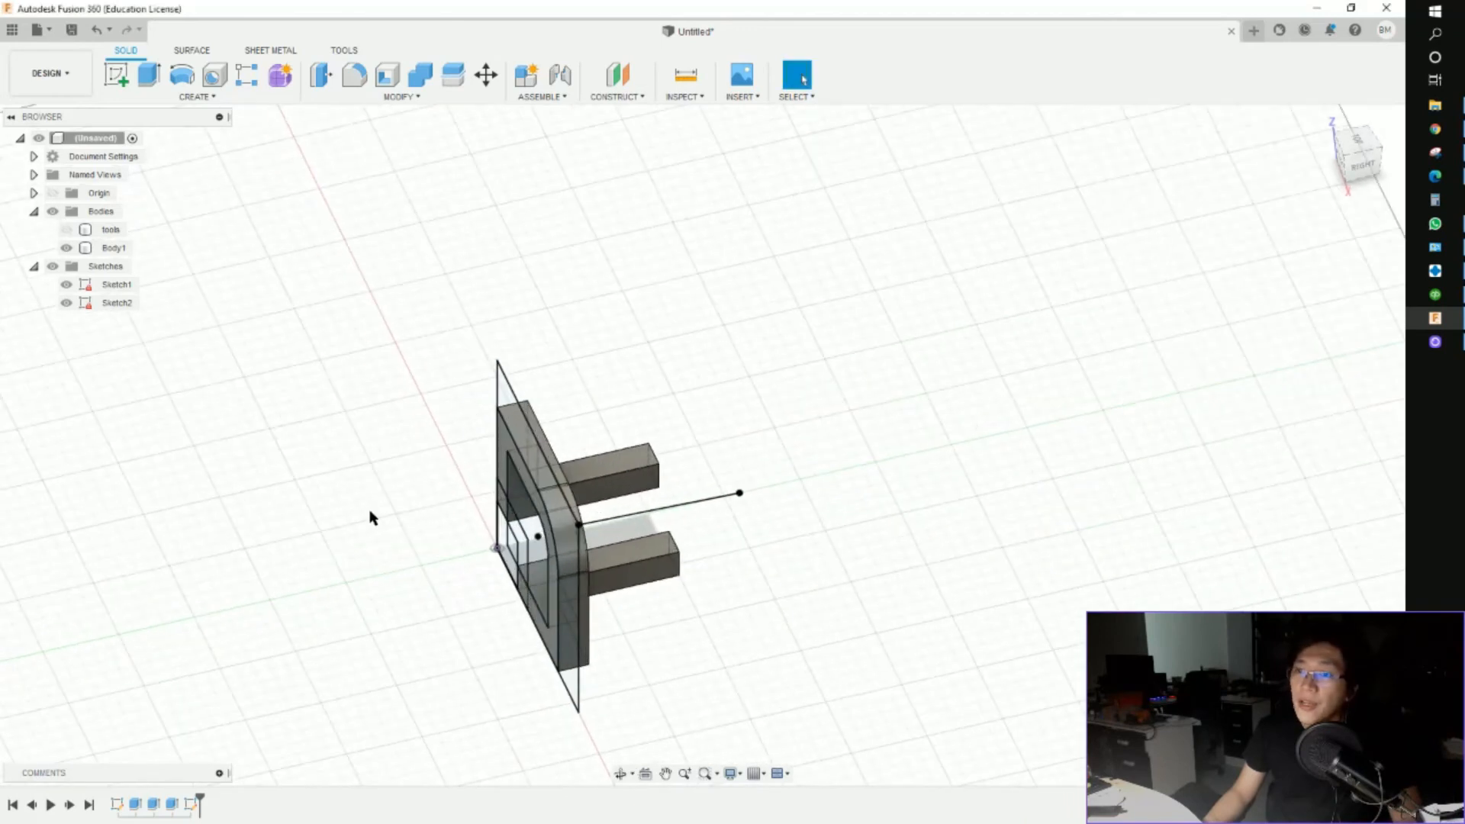
Step: Create a full circular pattern of the frame body about the diagonal sketch line, giving three bodies in total
{"action": "left_click", "coordinate": [196, 96]}
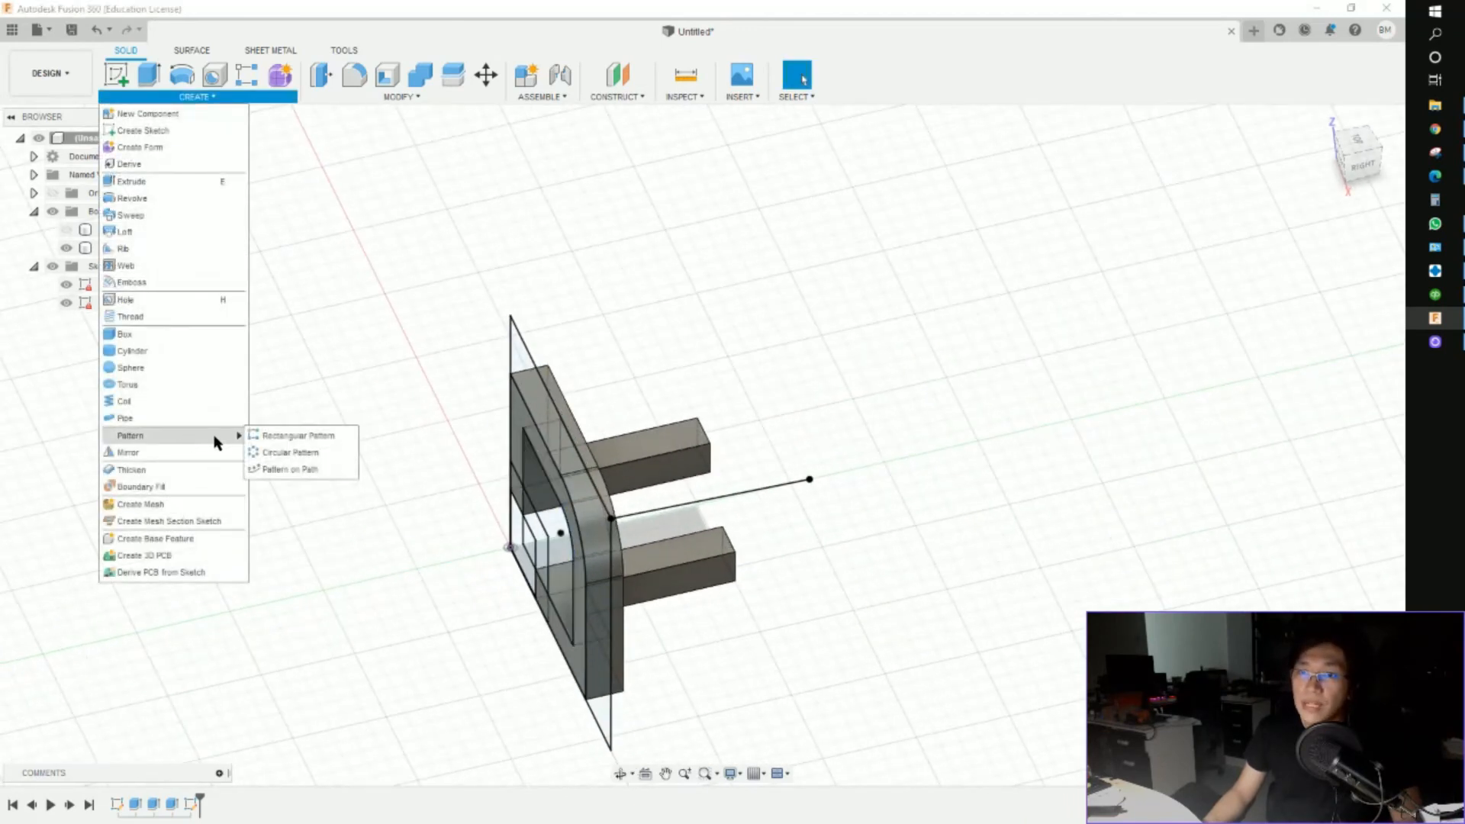
{"action": "left_click", "coordinate": [336, 451]}
{"action": "left_click", "coordinate": [680, 444]}
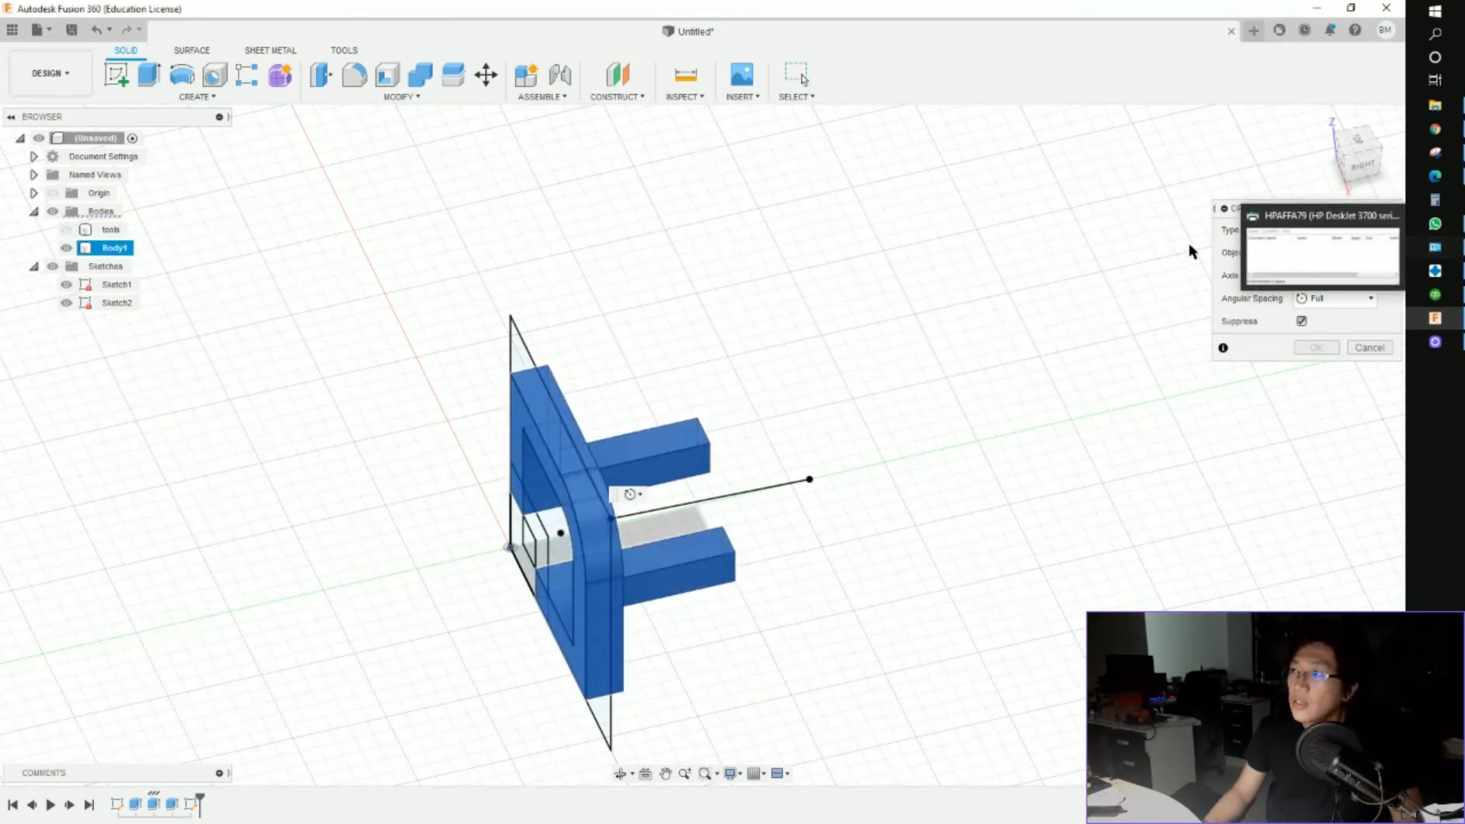
{"action": "left_click", "coordinate": [1305, 275]}
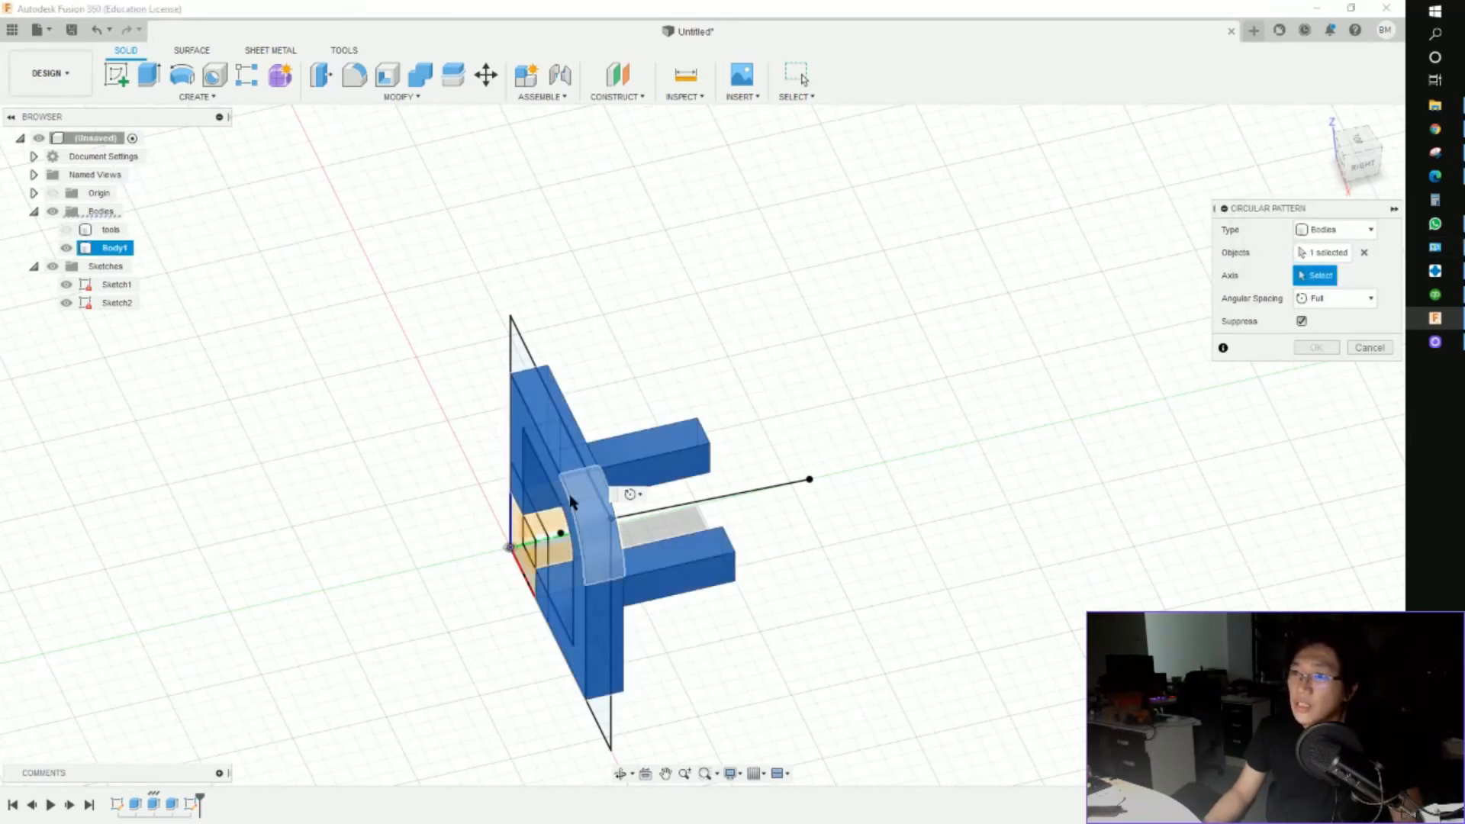
{"action": "left_click", "coordinate": [673, 510]}
{"action": "middle_click_drag", "start_coordinate": [866, 557], "coordinate": [979, 431], "text": "shift"}
{"action": "left_click", "coordinate": [1316, 370]}
{"action": "scroll", "coordinate": [746, 537], "scroll_direction": "up", "scroll_amount": 3}
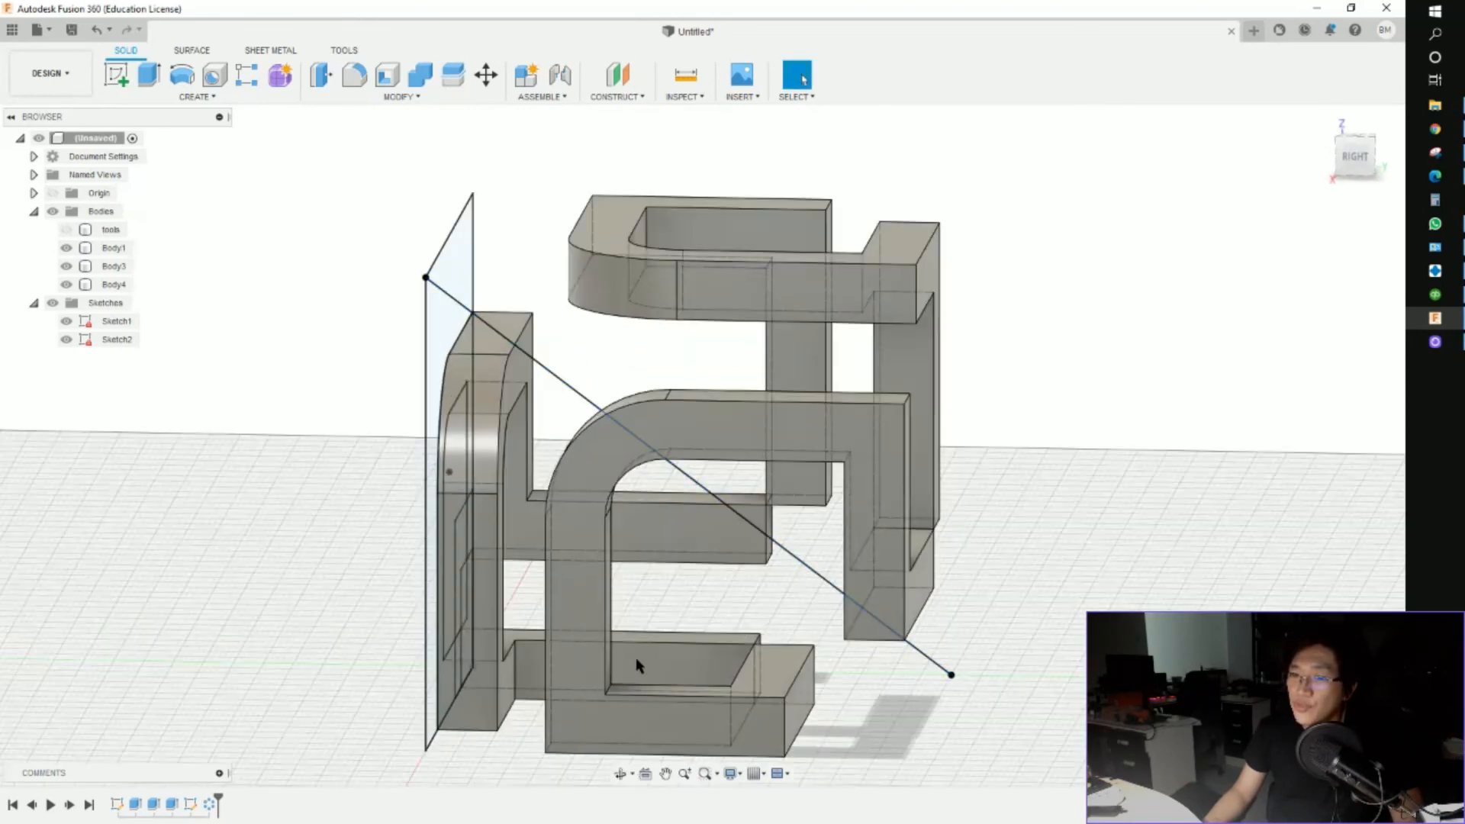
Step: Edit the extrusion of the frame's two projecting arms and set its distance to 60 mm
{"action": "scroll", "coordinate": [351, 762], "scroll_direction": "down", "scroll_amount": 4}
{"action": "left_click", "coordinate": [172, 804]}
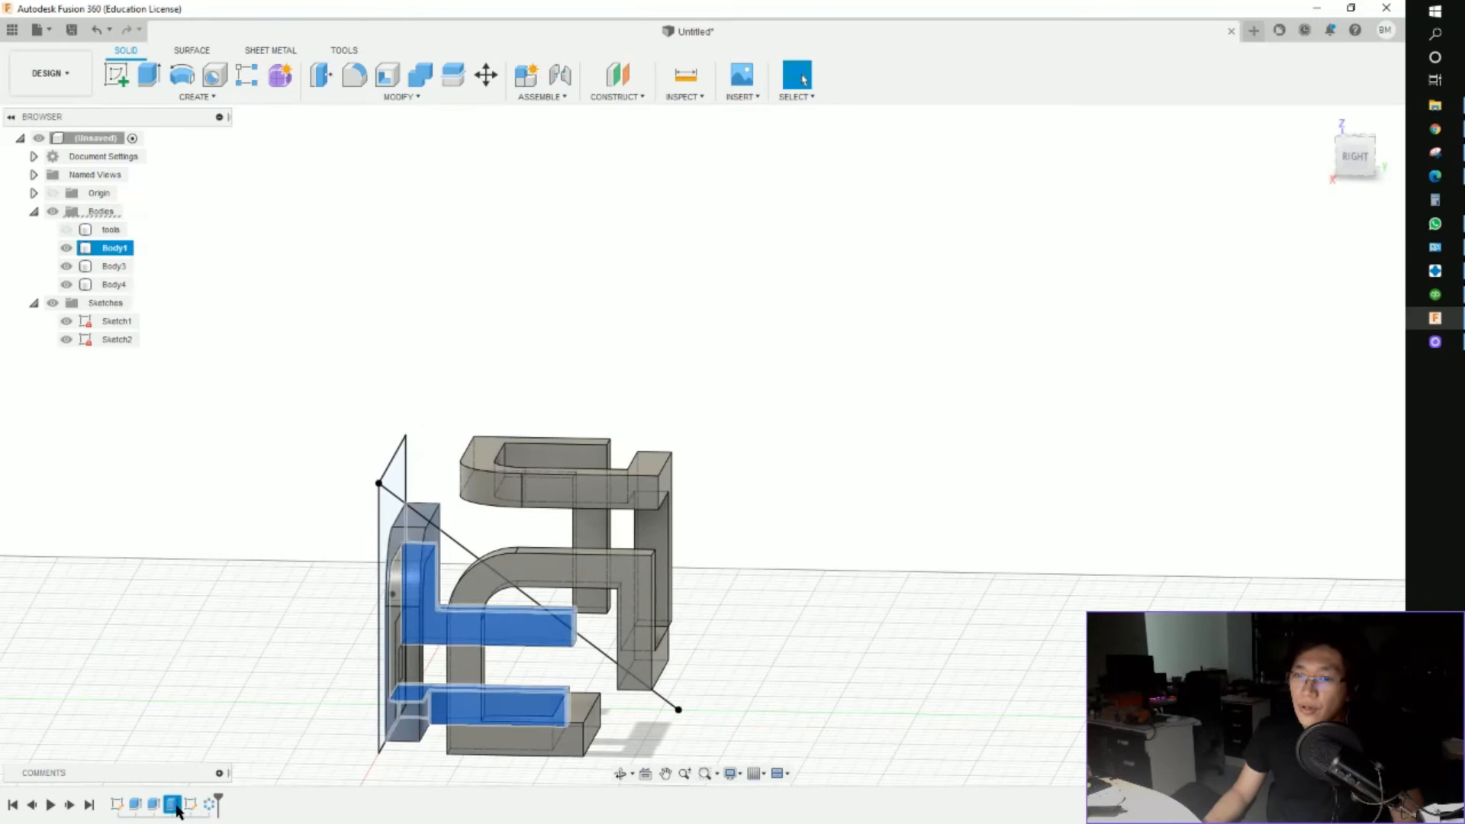
{"action": "double_click", "coordinate": [173, 806]}
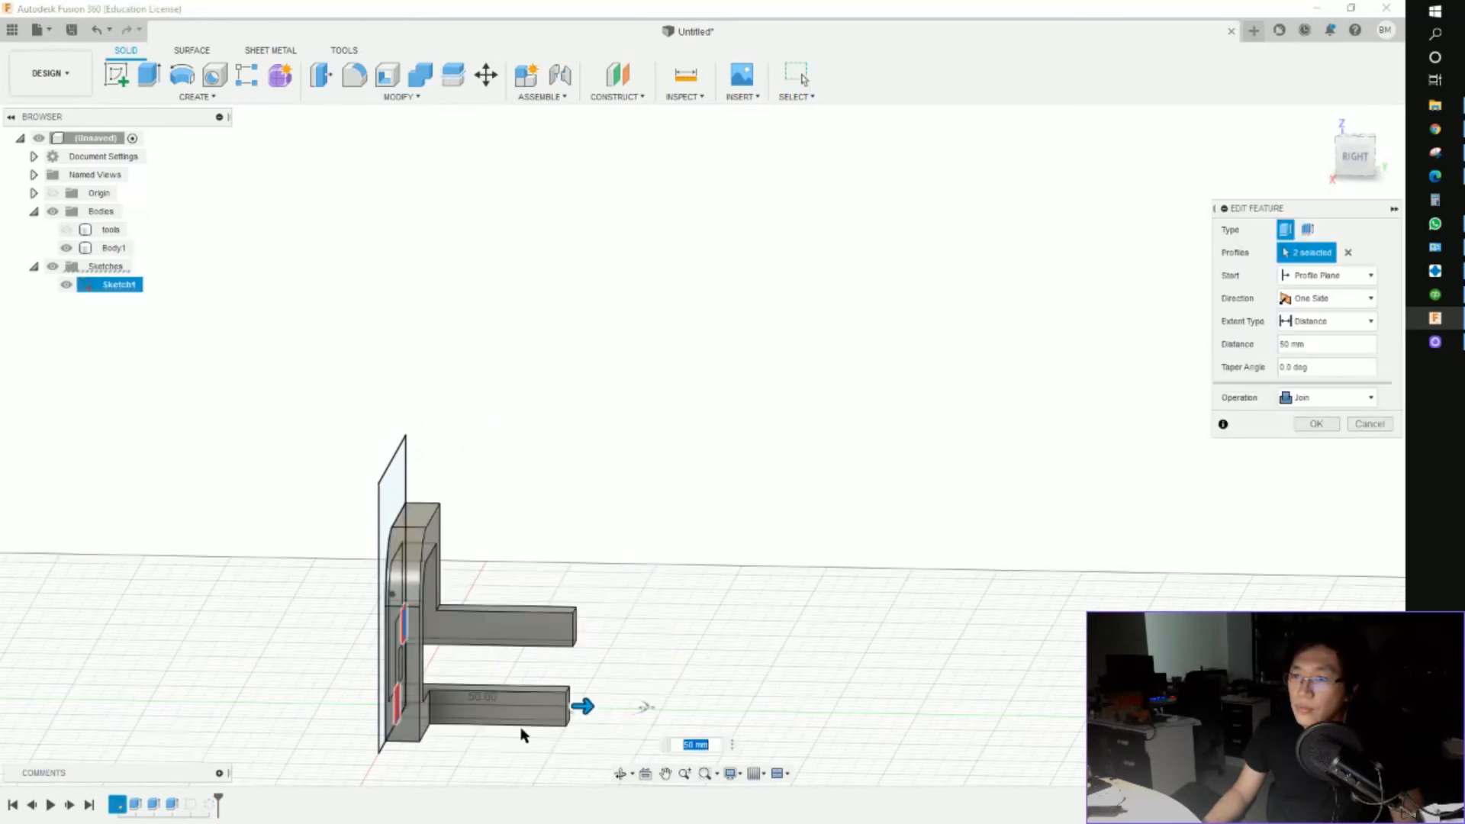
{"action": "type", "text": "60"}
{"action": "key", "text": "Return"}
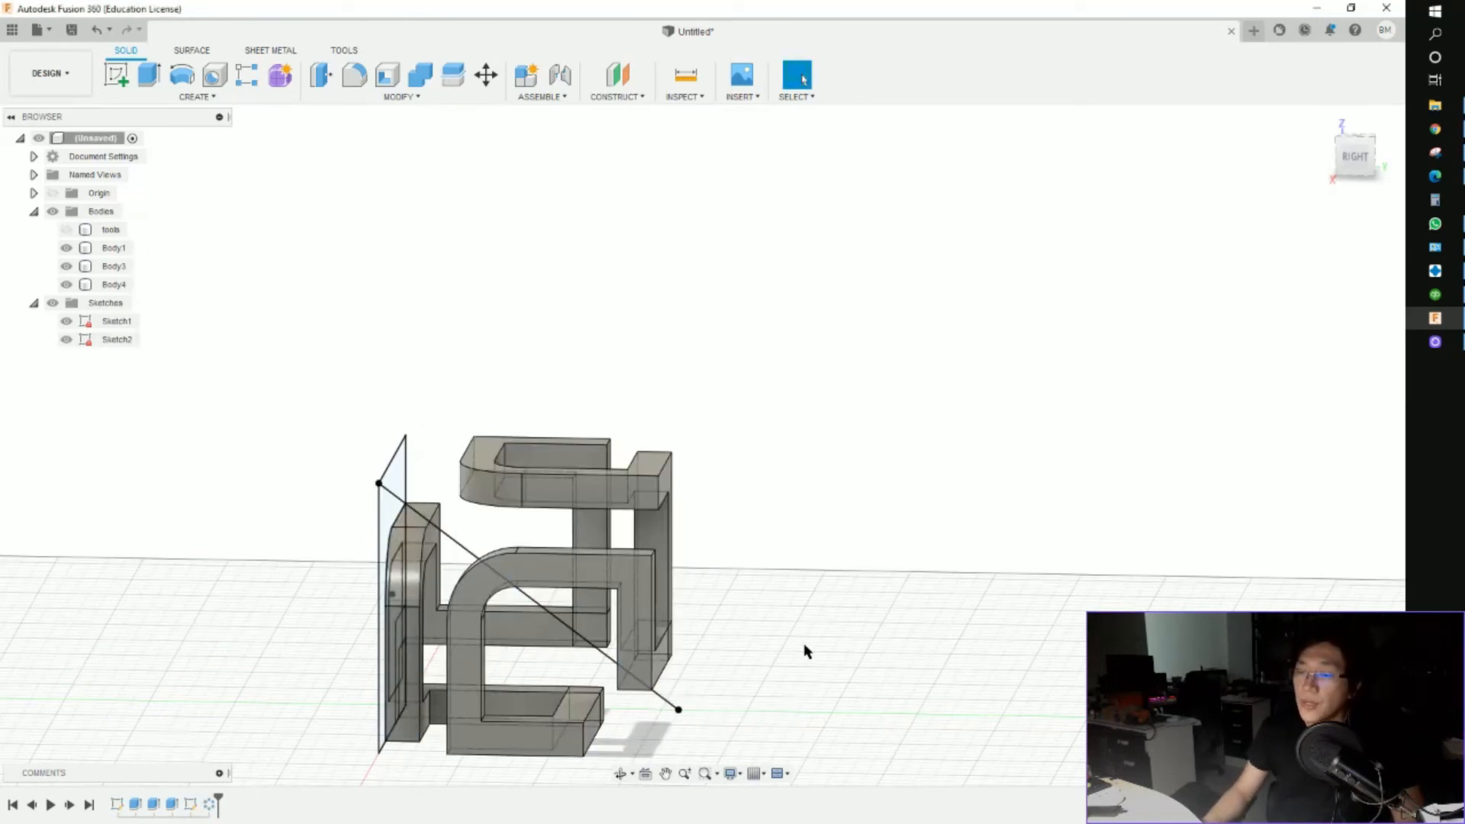
Step: Combine the original frame body and its two patterned copies into a single body with a join
{"action": "middle_click_drag", "start_coordinate": [806, 651], "coordinate": [870, 631], "text": "shift"}
{"action": "scroll", "coordinate": [748, 595], "scroll_direction": "down", "scroll_amount": 2}
{"action": "left_click", "coordinate": [109, 248]}
{"action": "left_click", "coordinate": [113, 285], "text": "shift"}
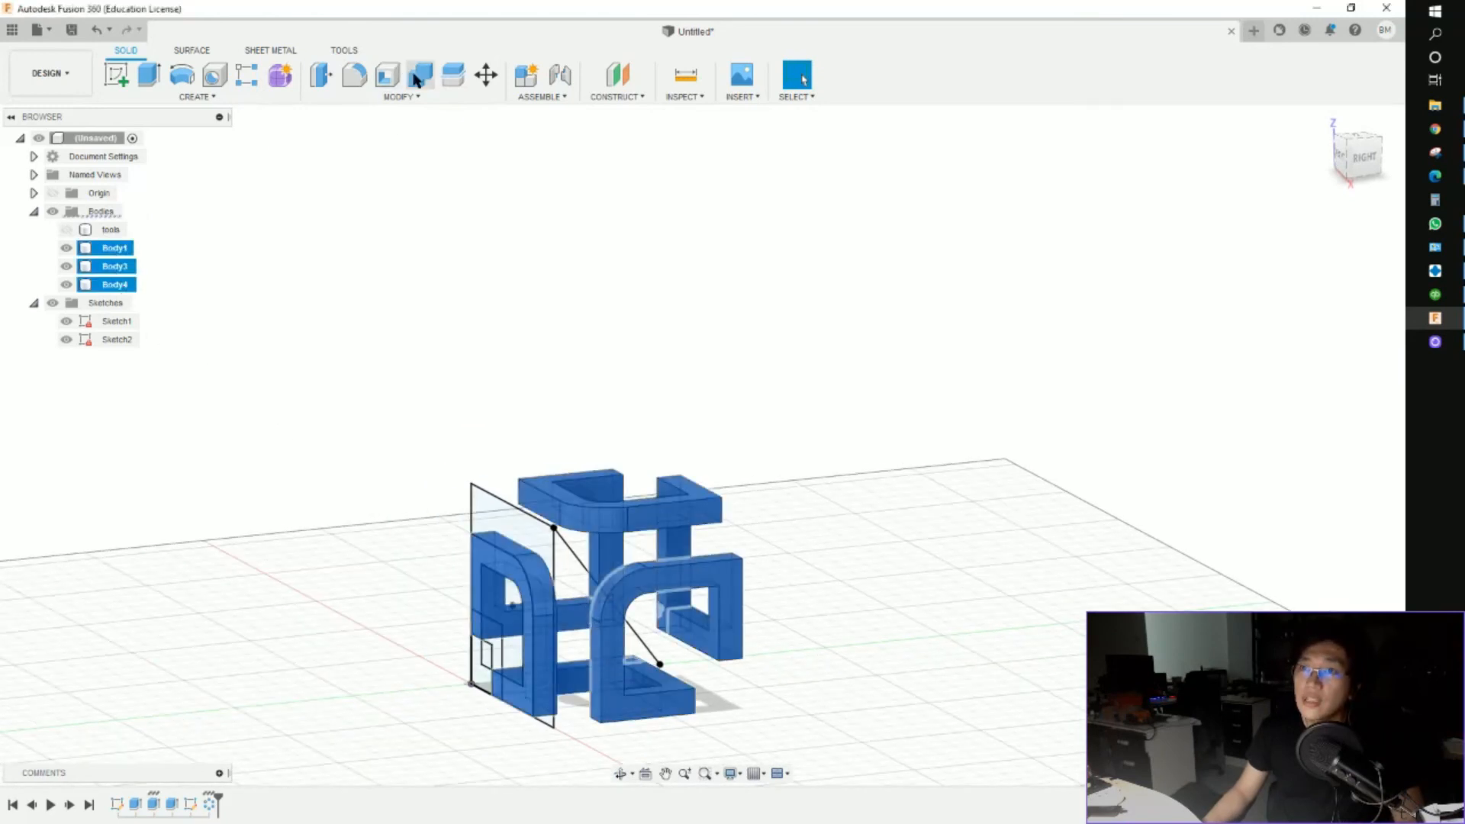
{"action": "left_click", "coordinate": [434, 75]}
{"action": "key", "text": "Return"}
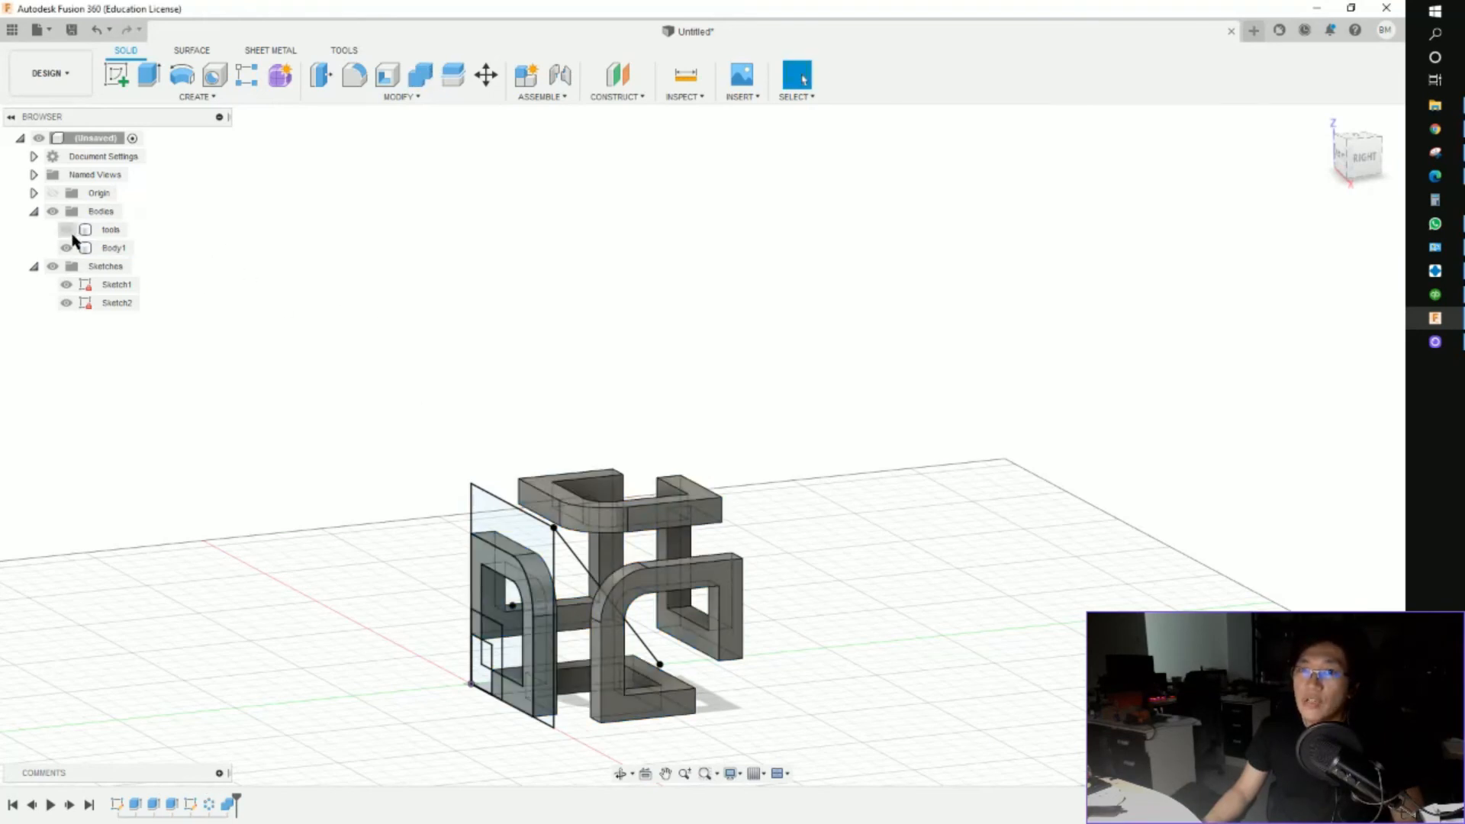
Step: Hide all the sketches and show the joined part in the home view
{"action": "left_click", "coordinate": [53, 266]}
{"action": "middle_click_drag", "start_coordinate": [418, 481], "coordinate": [451, 494], "text": "shift"}
{"action": "middle_click_drag", "start_coordinate": [528, 425], "coordinate": [528, 267]}
{"action": "scroll", "coordinate": [560, 356], "scroll_direction": "down", "scroll_amount": 3}
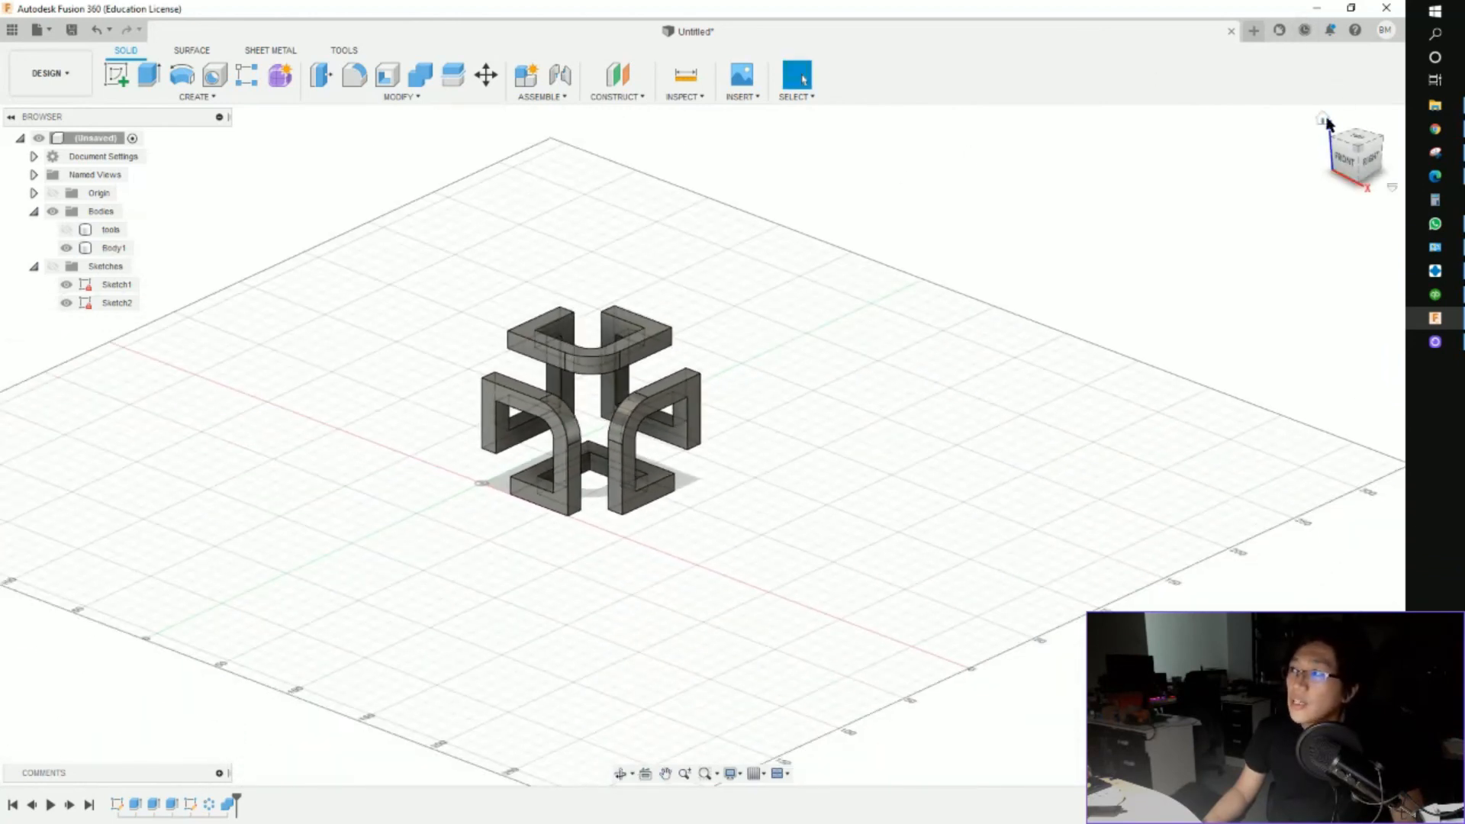
{"action": "left_click", "coordinate": [1323, 120]}
Step: Switch to the Chrome browser to compare the part with the reference drawing, and return to Fusion 360
{"action": "mouse_move", "coordinate": [1435, 174]}
{"action": "left_click", "coordinate": [1436, 129]}
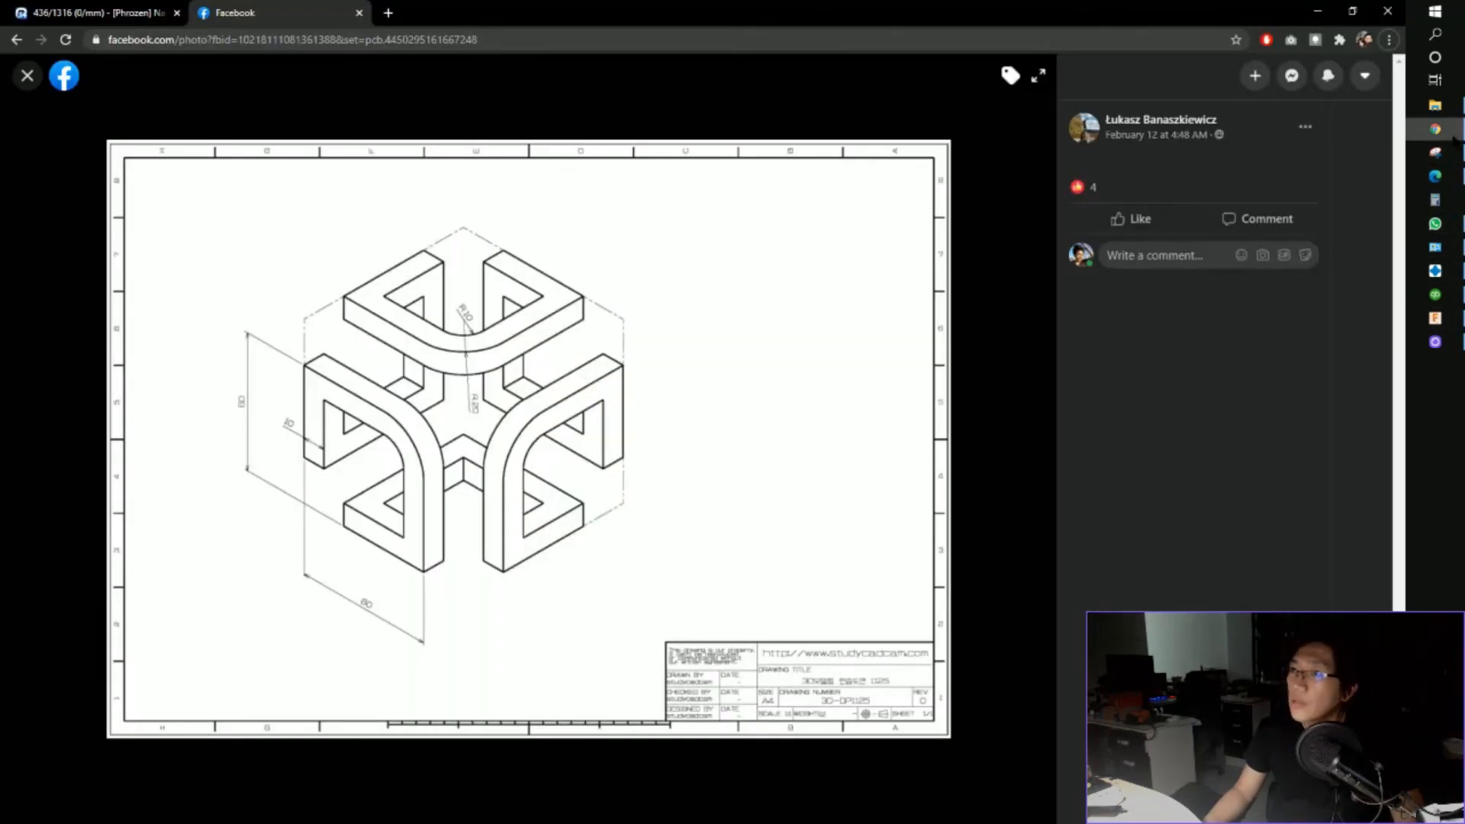
{"action": "left_click", "coordinate": [1454, 137]}
{"action": "left_click", "coordinate": [1453, 138]}
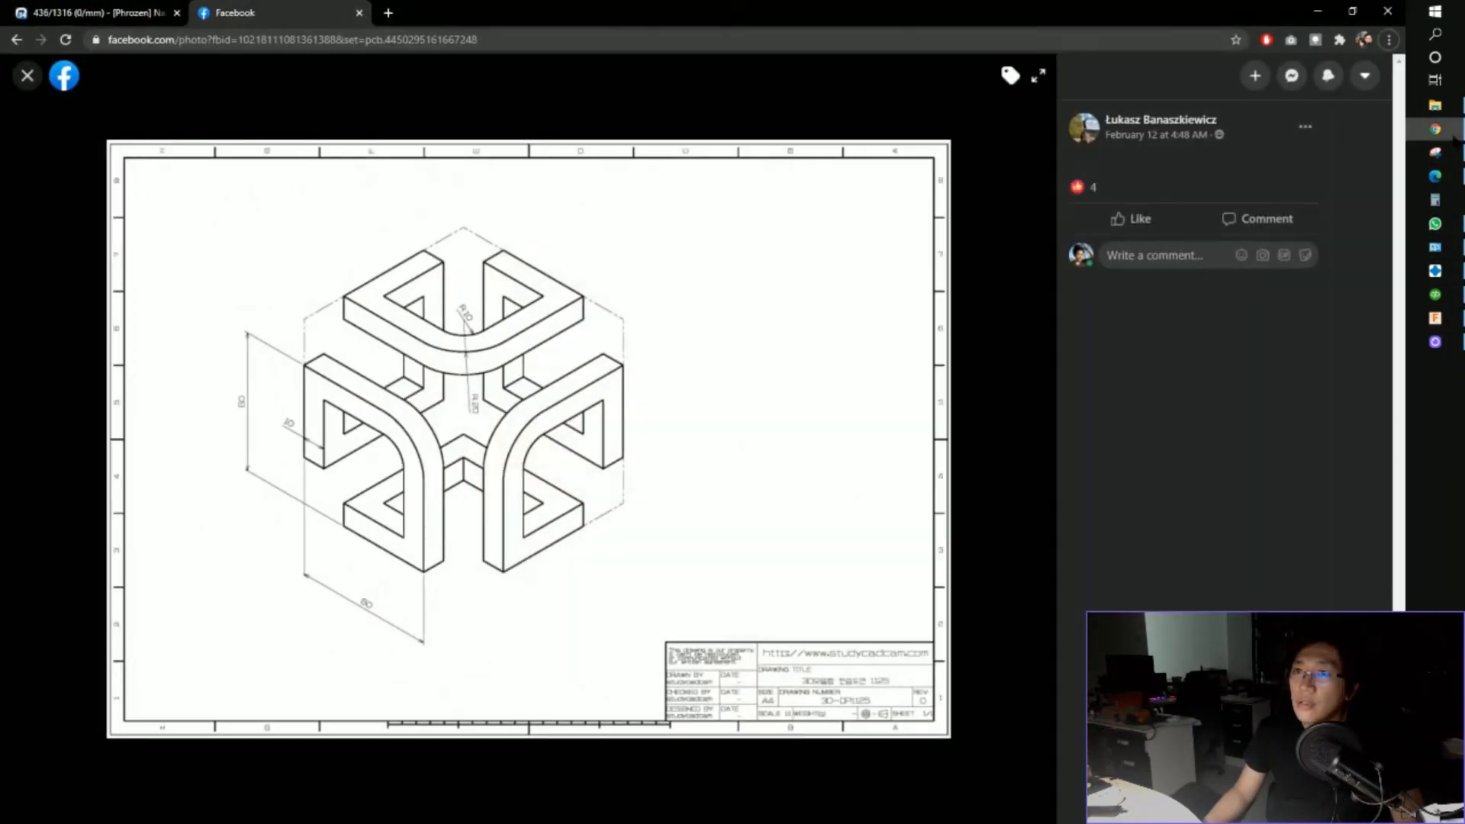
{"action": "left_click", "coordinate": [1454, 137]}
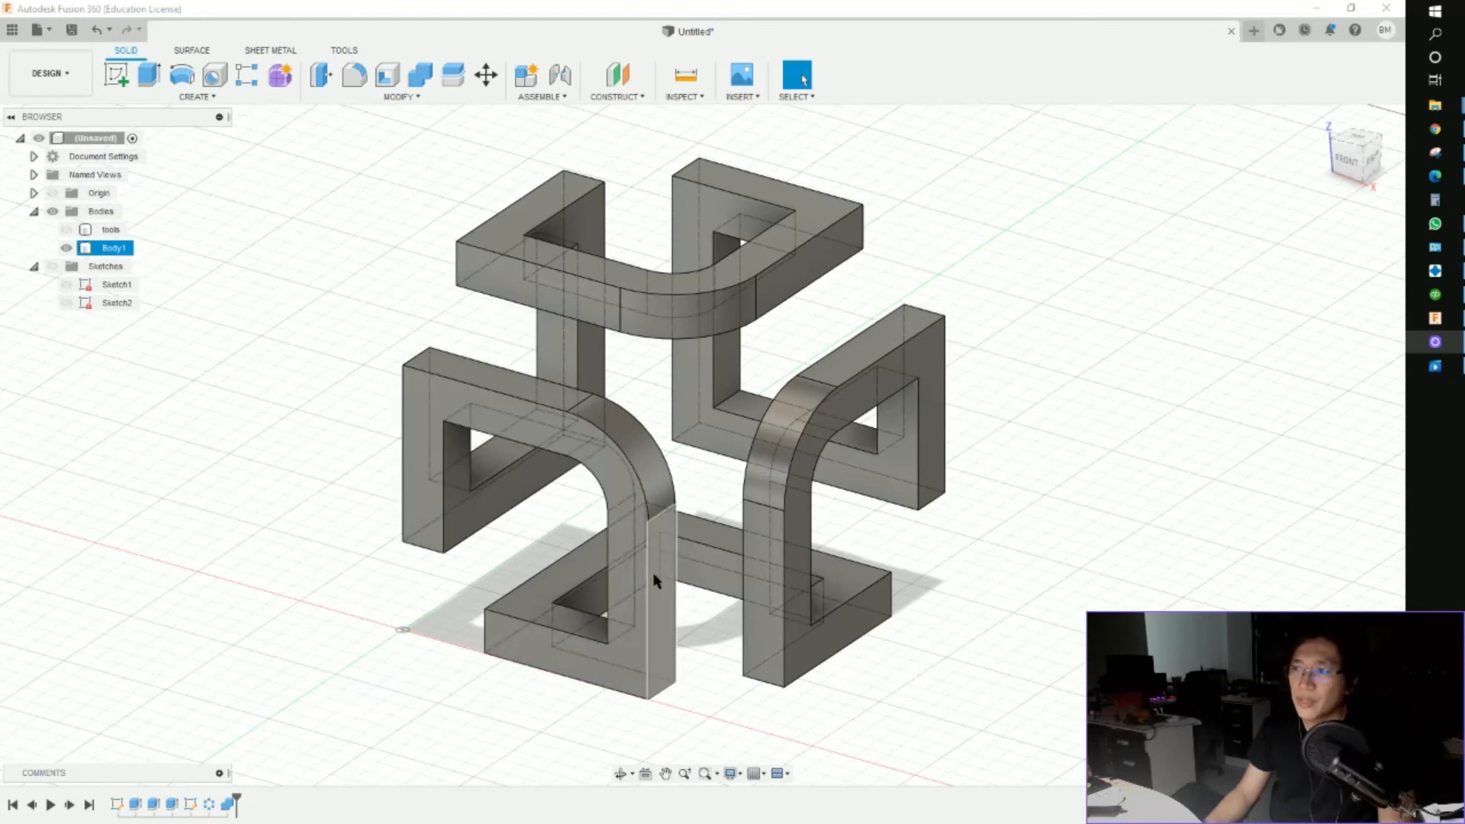